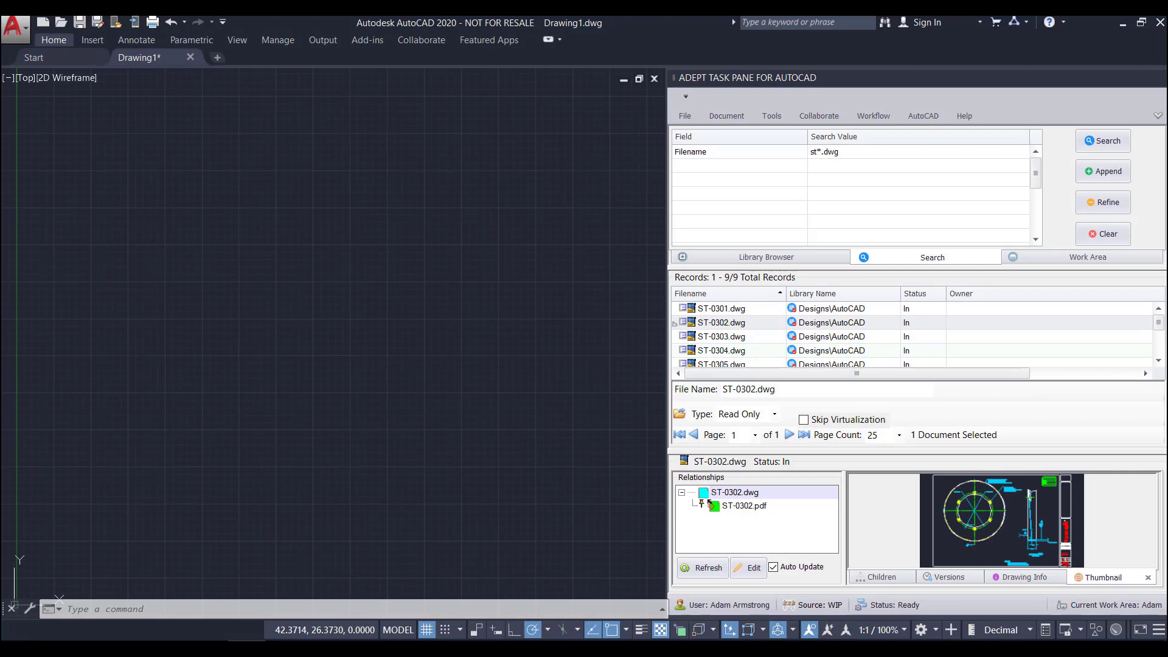
# Search the Adept library for drawings whose filename matches ac*.dwg.
pyautogui.click(823, 176)
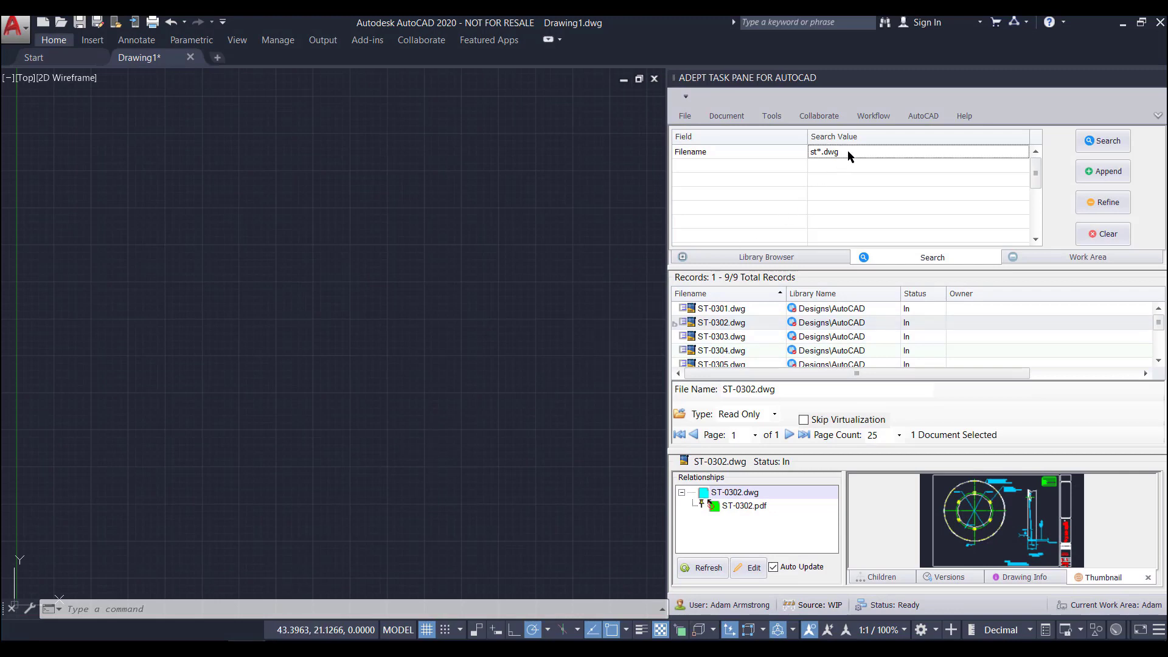
pyautogui.click(847, 153)
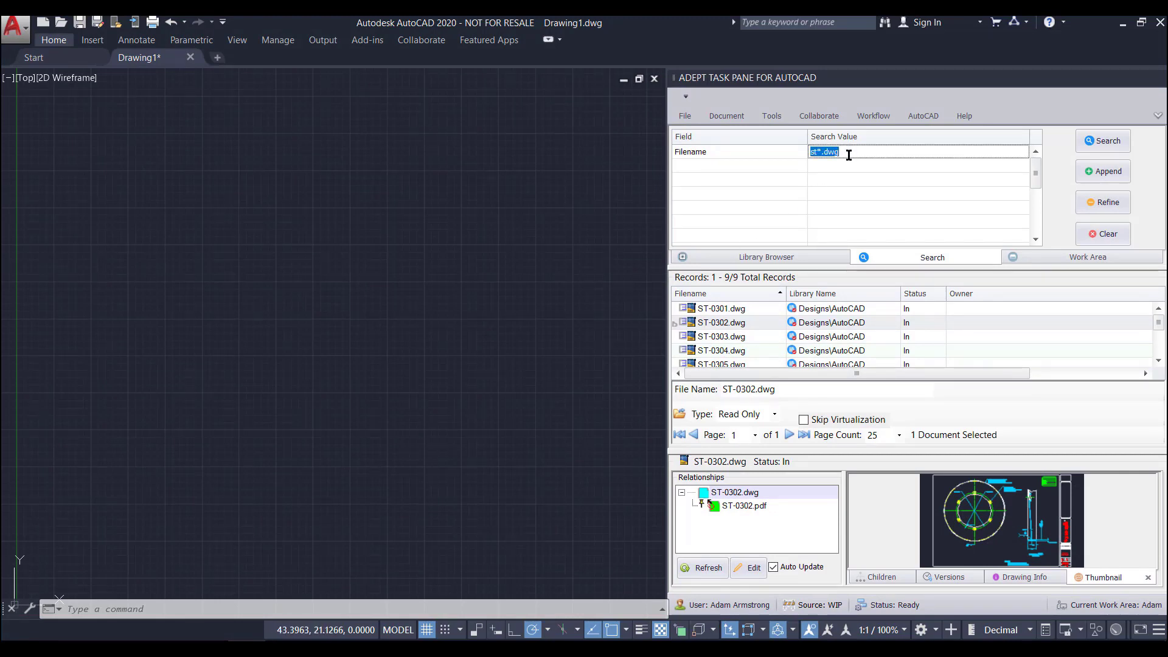
pyautogui.write('ac*.dwg')
pyautogui.press('Return')
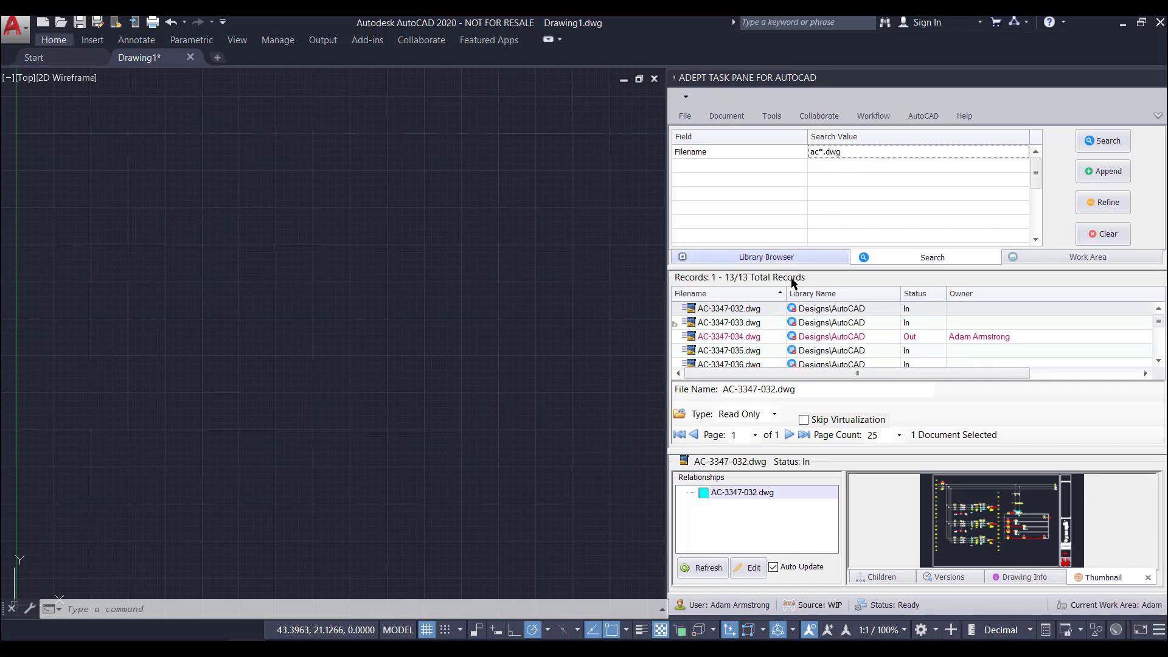
# Select AC-3347-036.dwg in the search results and set its access type to Check Out.
pyautogui.click(754, 352)
pyautogui.scroll(-1, 749, 357)
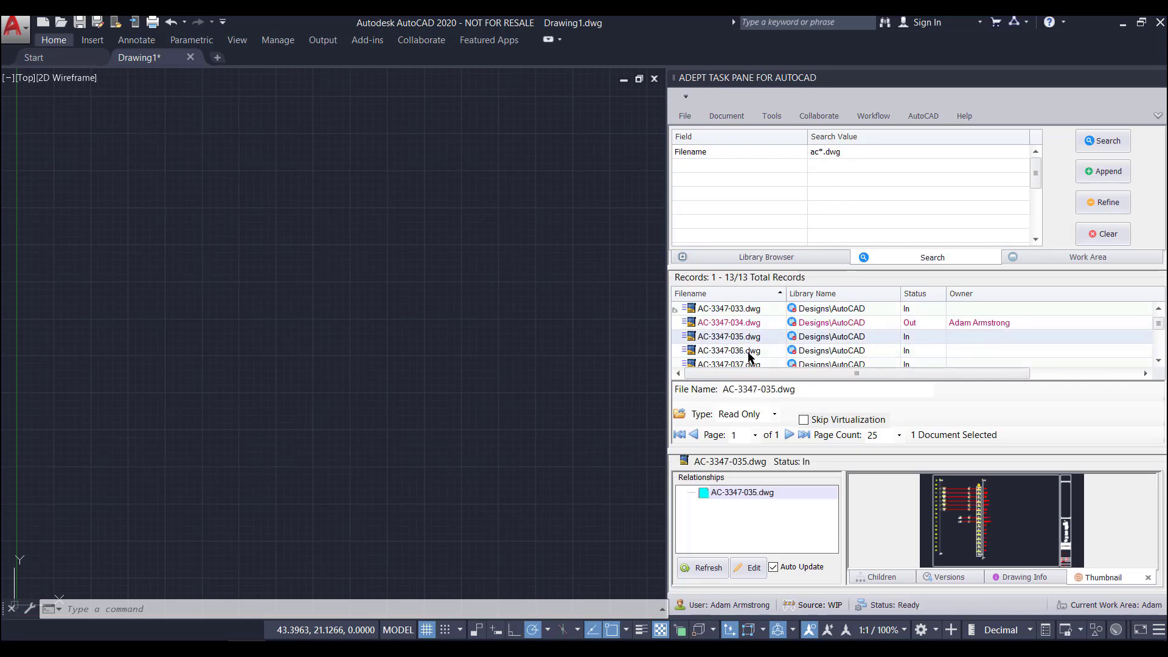
pyautogui.click(749, 353)
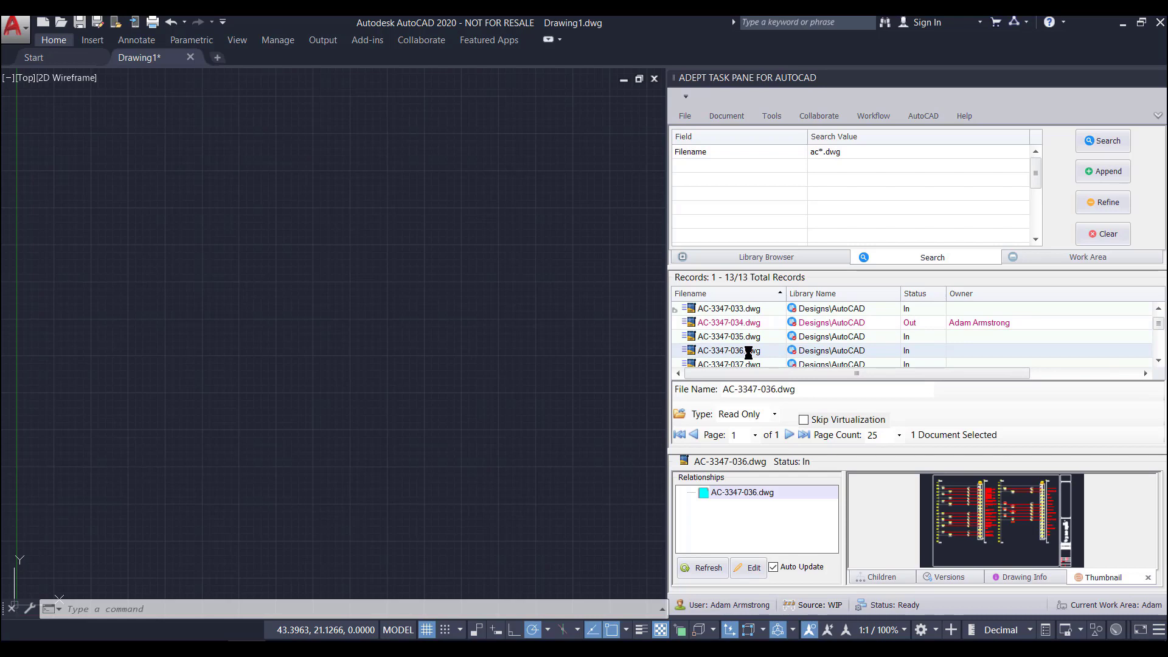
pyautogui.click(772, 417)
pyautogui.click(737, 441)
# Check out AC-3347-036.dwg into the drawing area, using Open as the access action.
pyautogui.moveTo(755, 353)
pyautogui.mouseDown()
pyautogui.moveTo(596, 347)
pyautogui.moveTo(429, 282)
pyautogui.mouseUp()
pyautogui.click(562, 352)
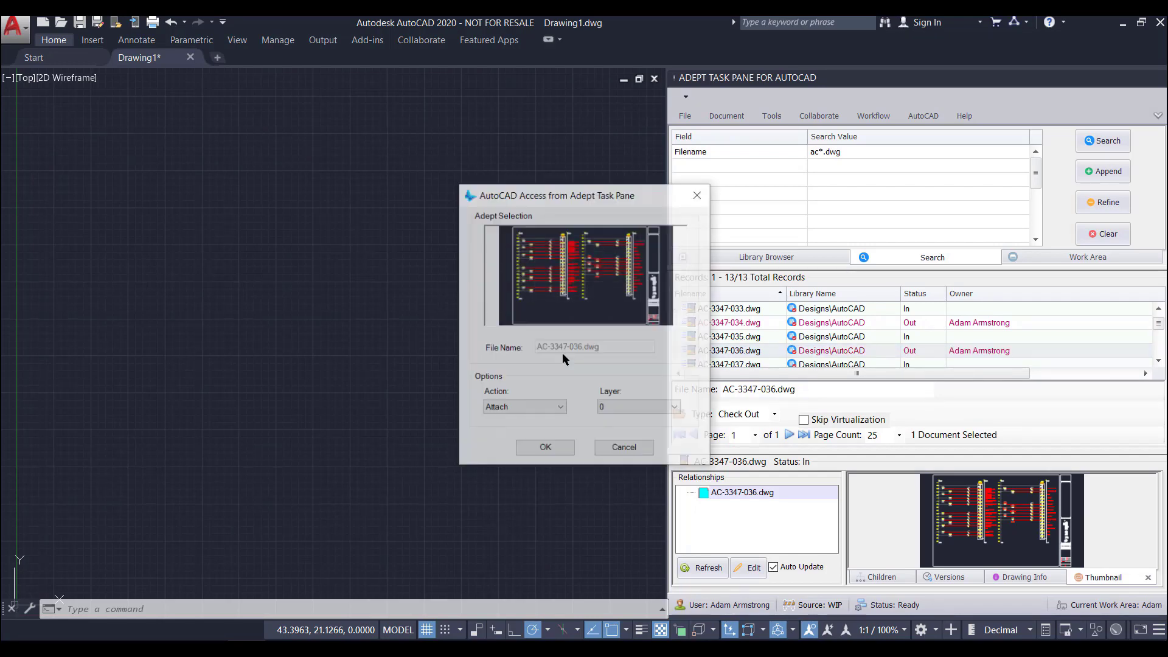
pyautogui.click(545, 407)
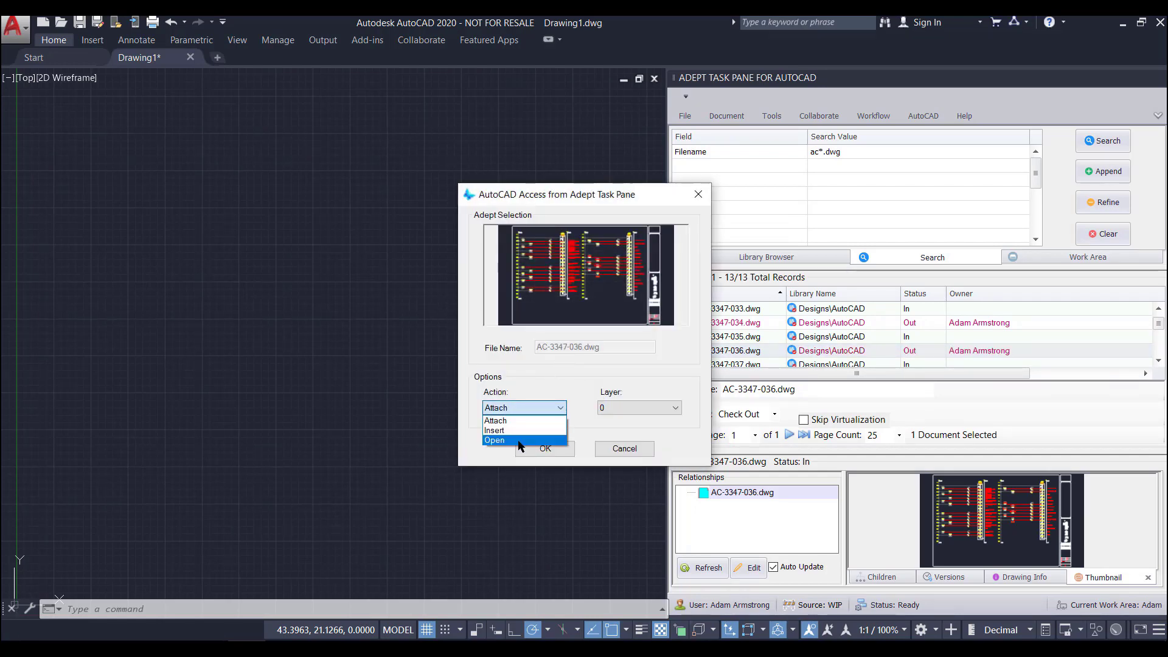
pyautogui.click(519, 441)
pyautogui.click(545, 448)
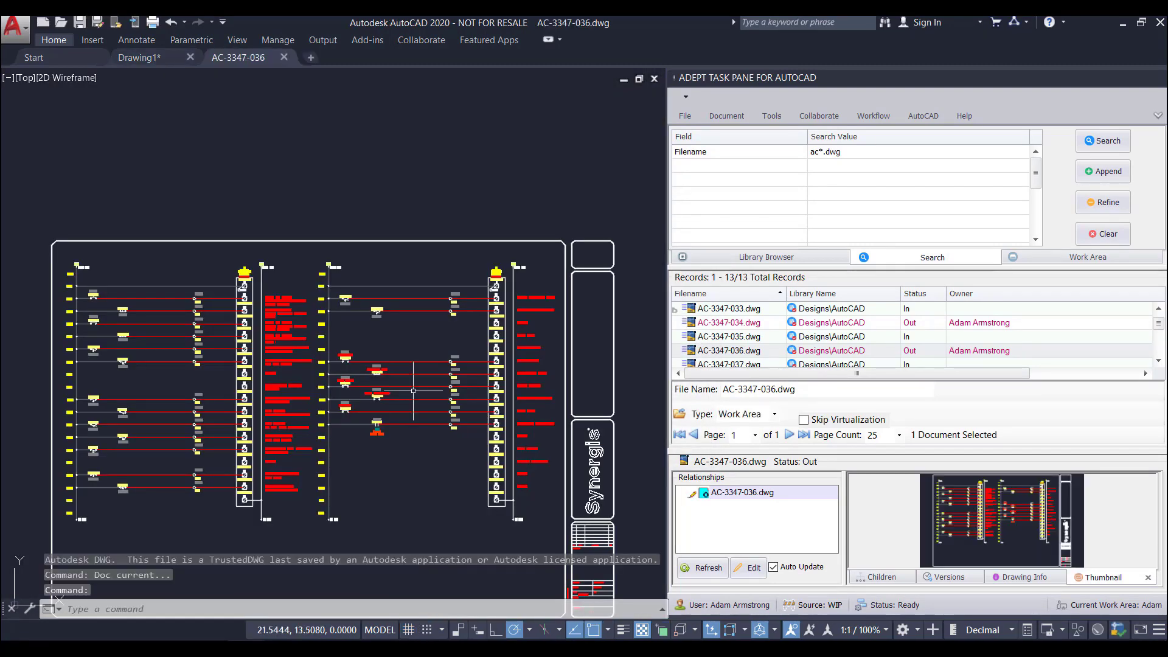
pyautogui.write('z')
pyautogui.press('Return')
pyautogui.write('e')
pyautogui.press('Return')
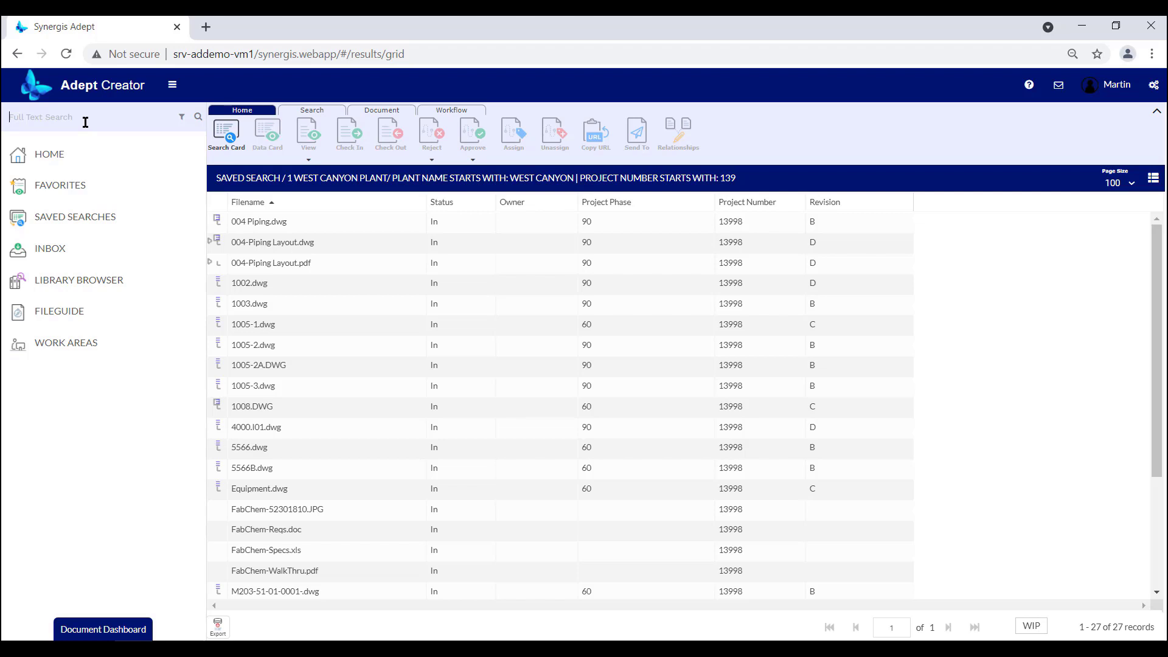
# In the Synergis Adept web client, run a full-text search for "initial" and view 115.pdf from the results.
pyautogui.write('initial')
pyautogui.press('Return')
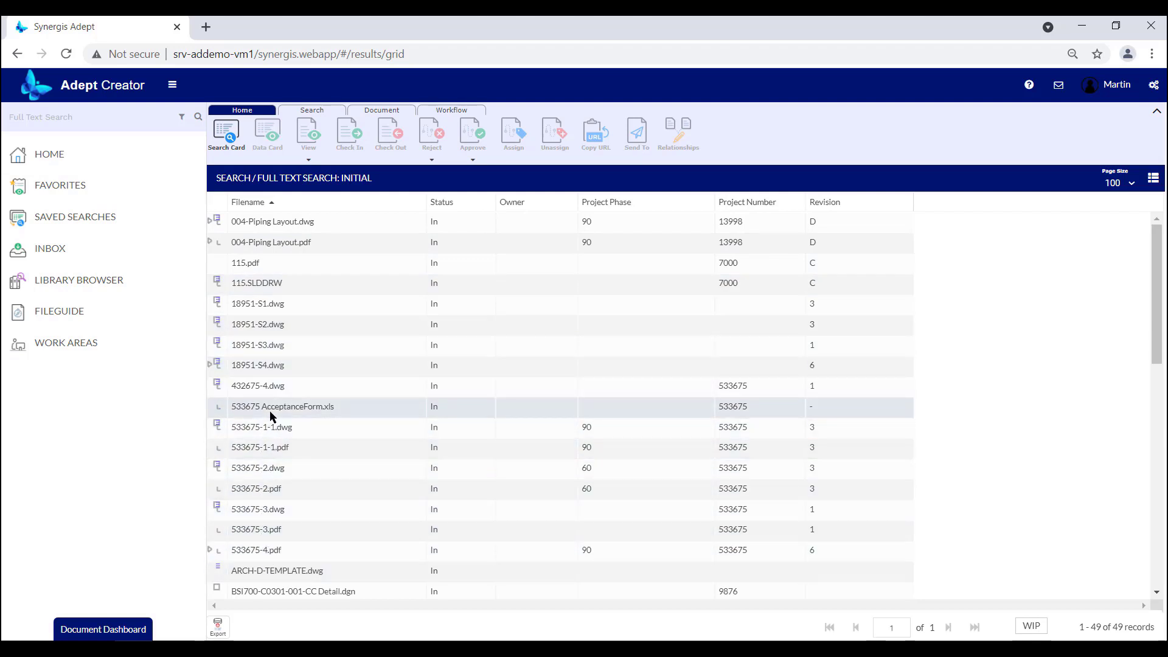
pyautogui.click(253, 263)
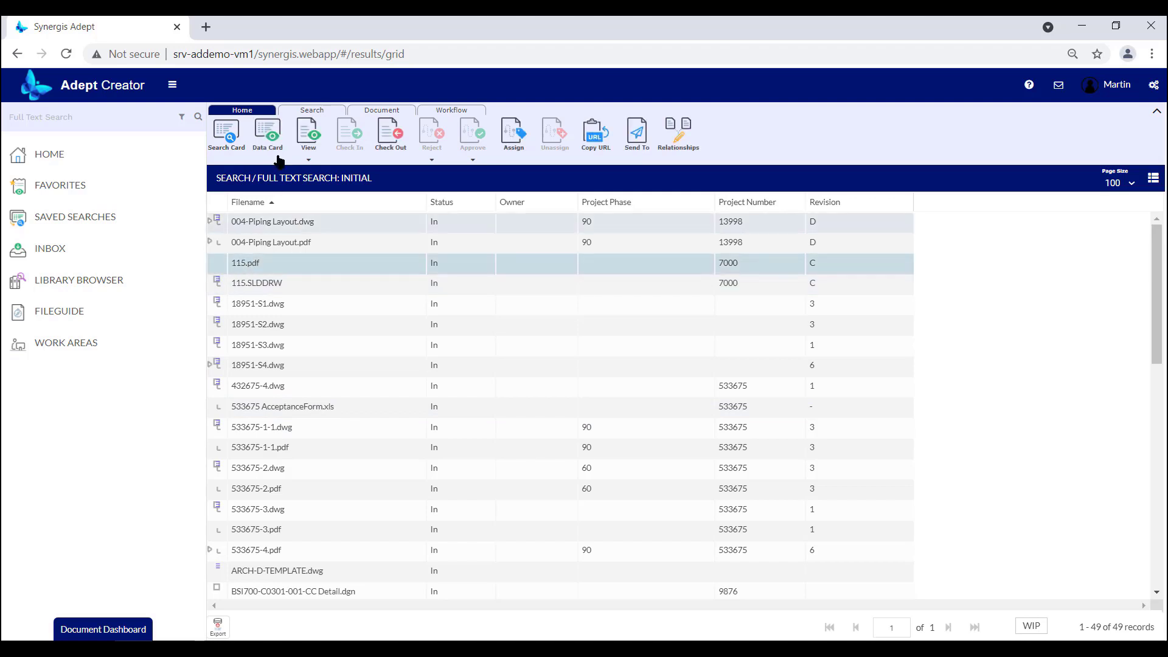
pyautogui.click(309, 131)
# Find "initial" in the text of 115.pdf, examine the match in the title block, and close the viewer.
pyautogui.click(103, 187)
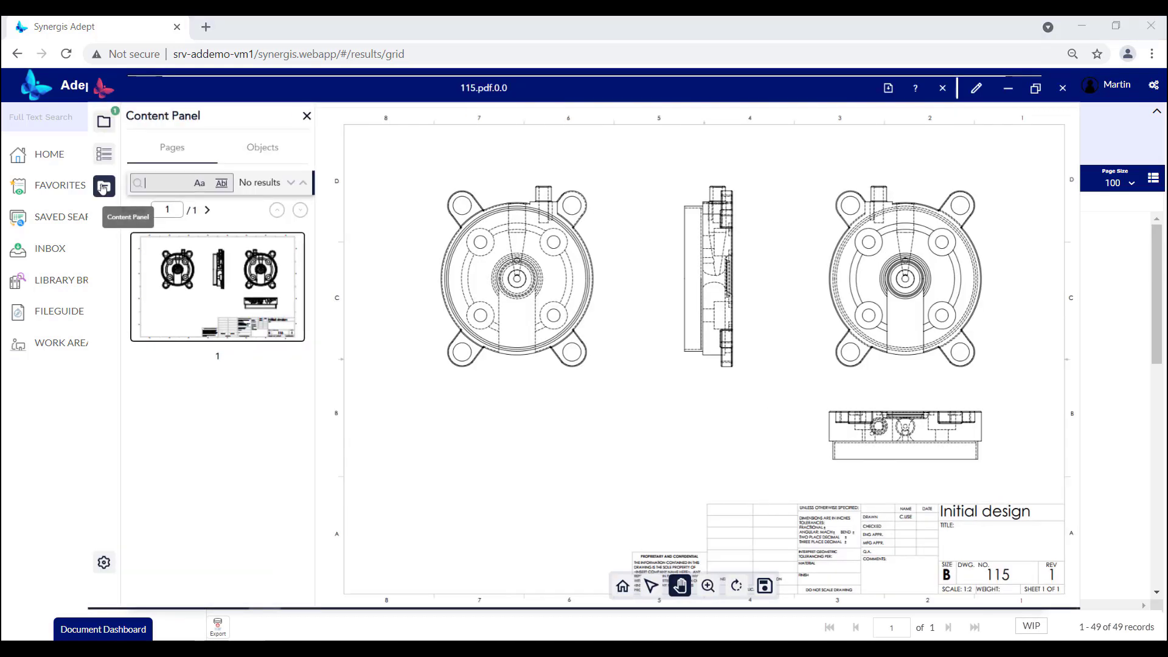
pyautogui.write('in')
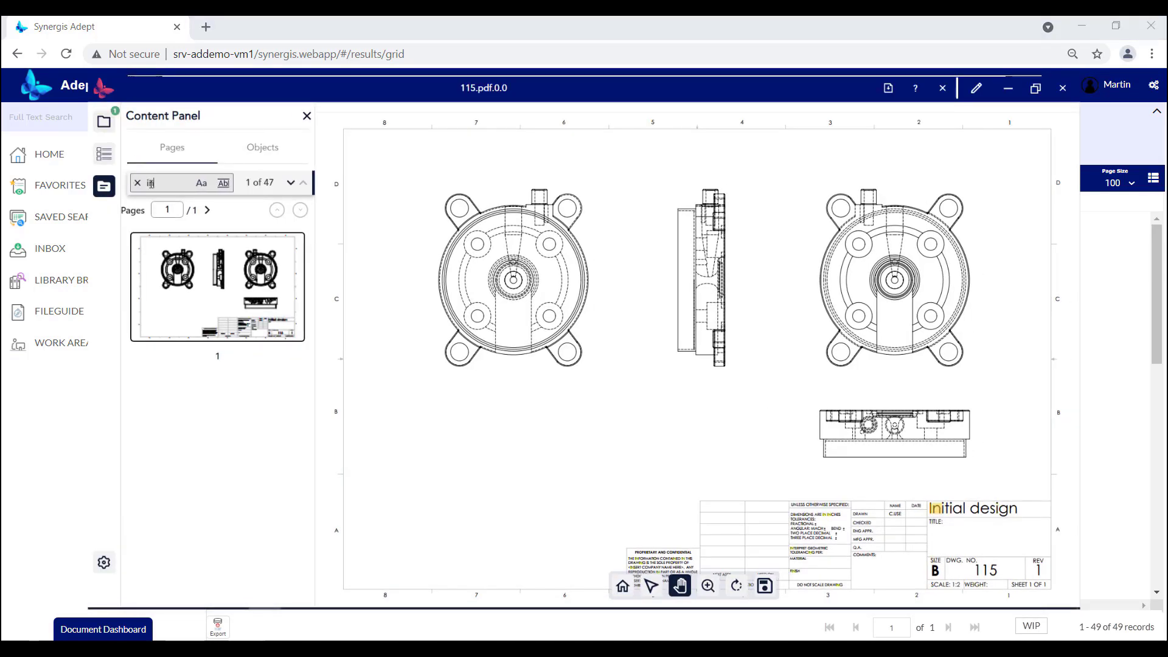
pyautogui.write('itial')
pyautogui.click(539, 430)
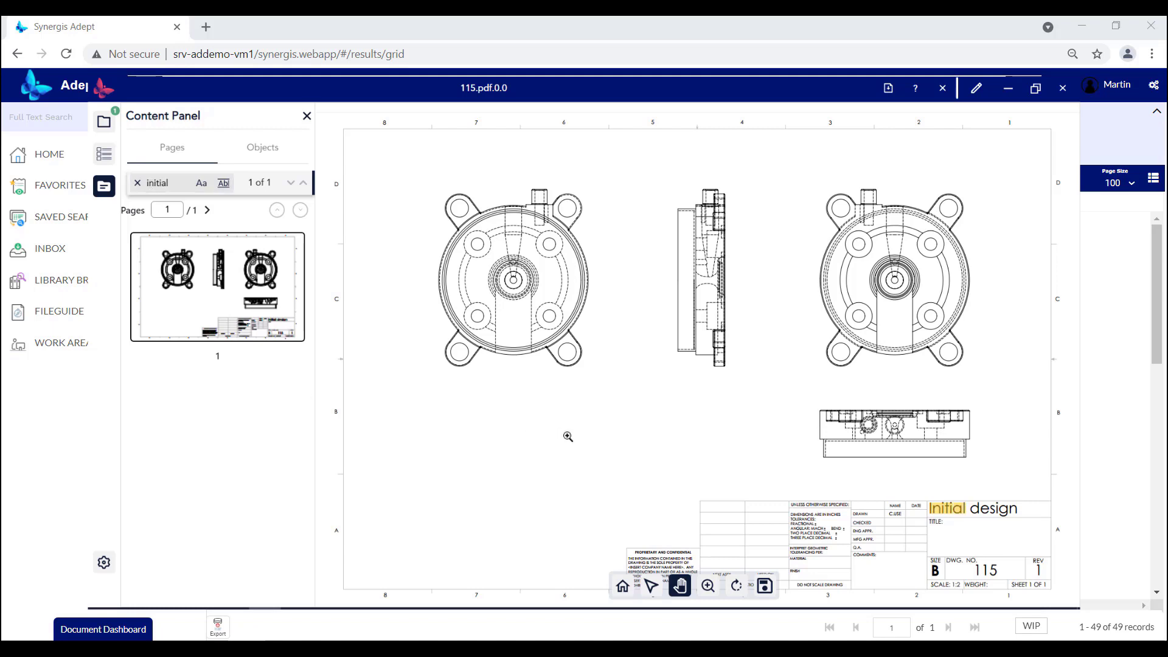
pyautogui.press('z')
pyautogui.moveTo(779, 441); pyautogui.dragTo(1054, 578)
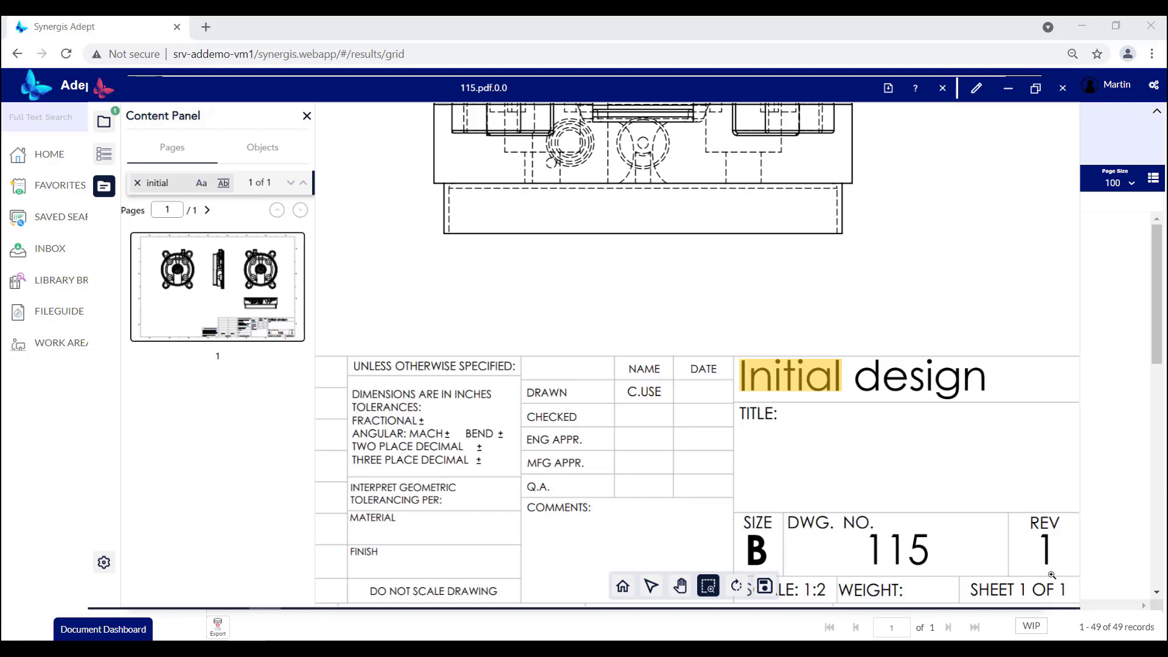
pyautogui.press('h')
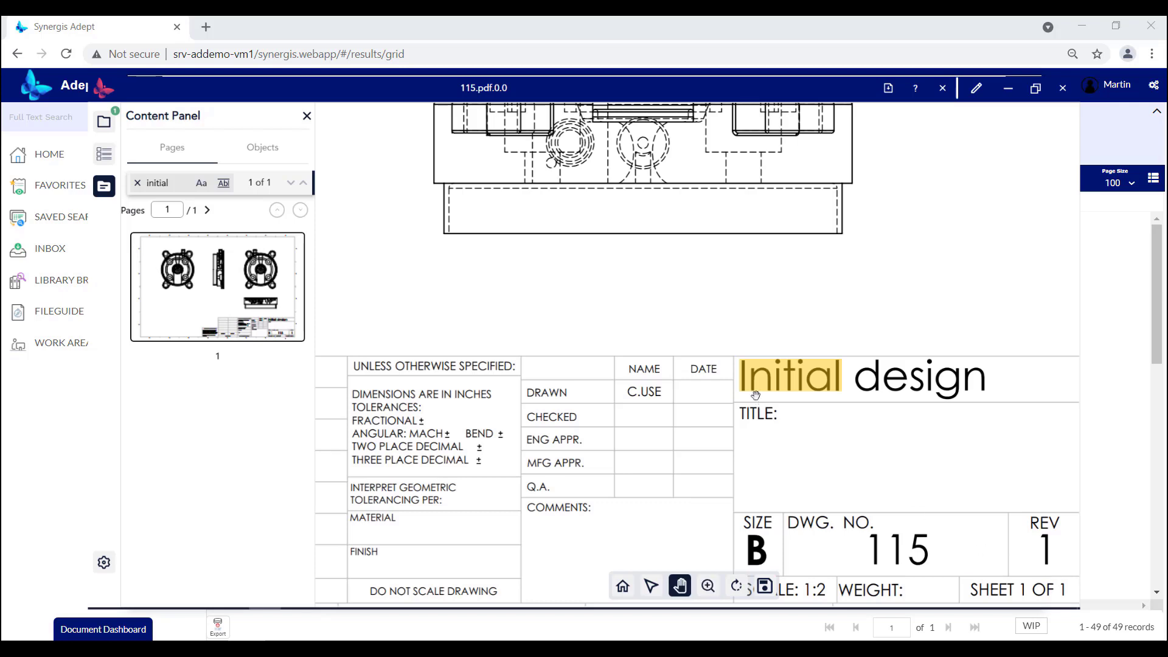
pyautogui.click(1062, 88)
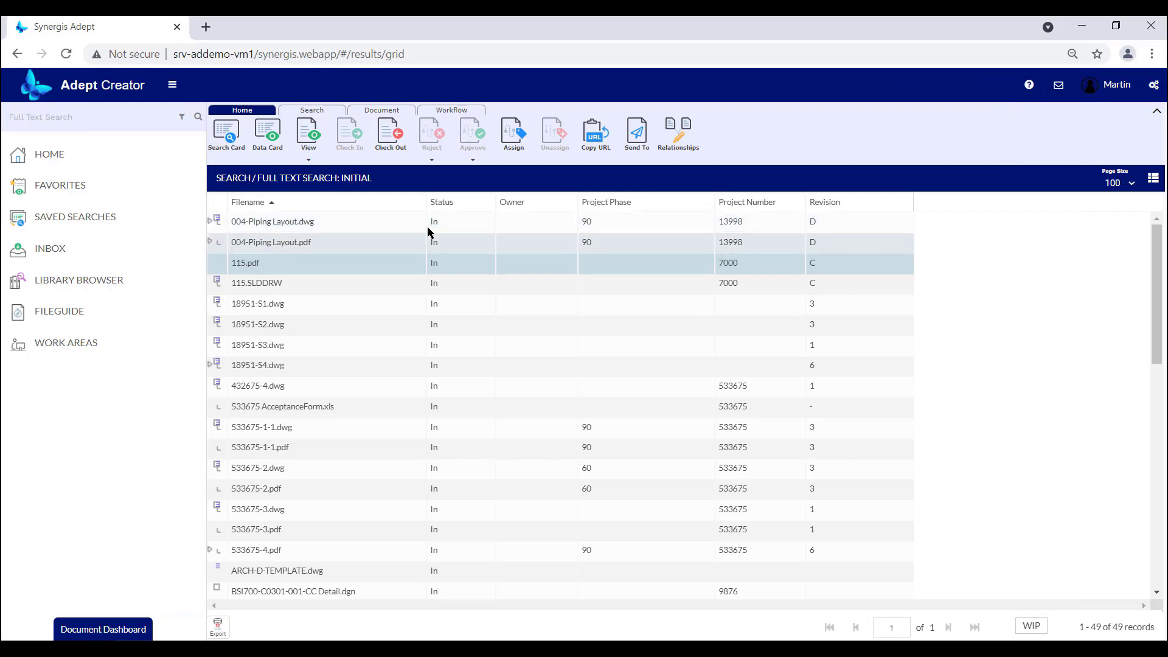
# Run a search card query for documents with filename starting with 5 and project number starting with 5.
pyautogui.click(224, 135)
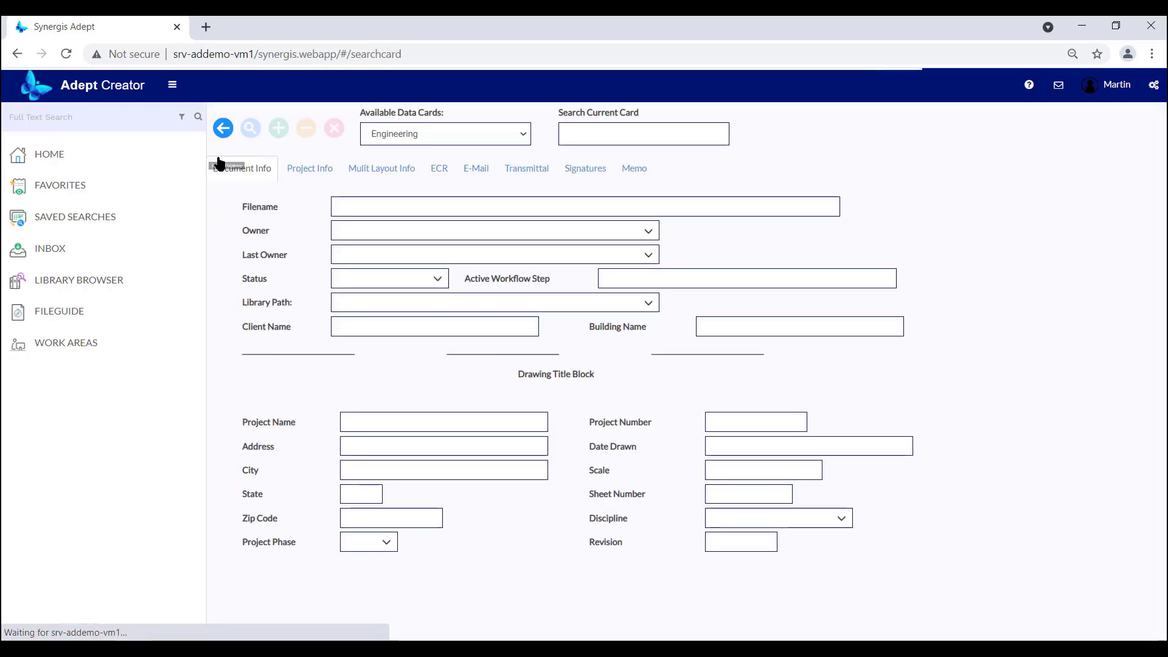
pyautogui.click(359, 204)
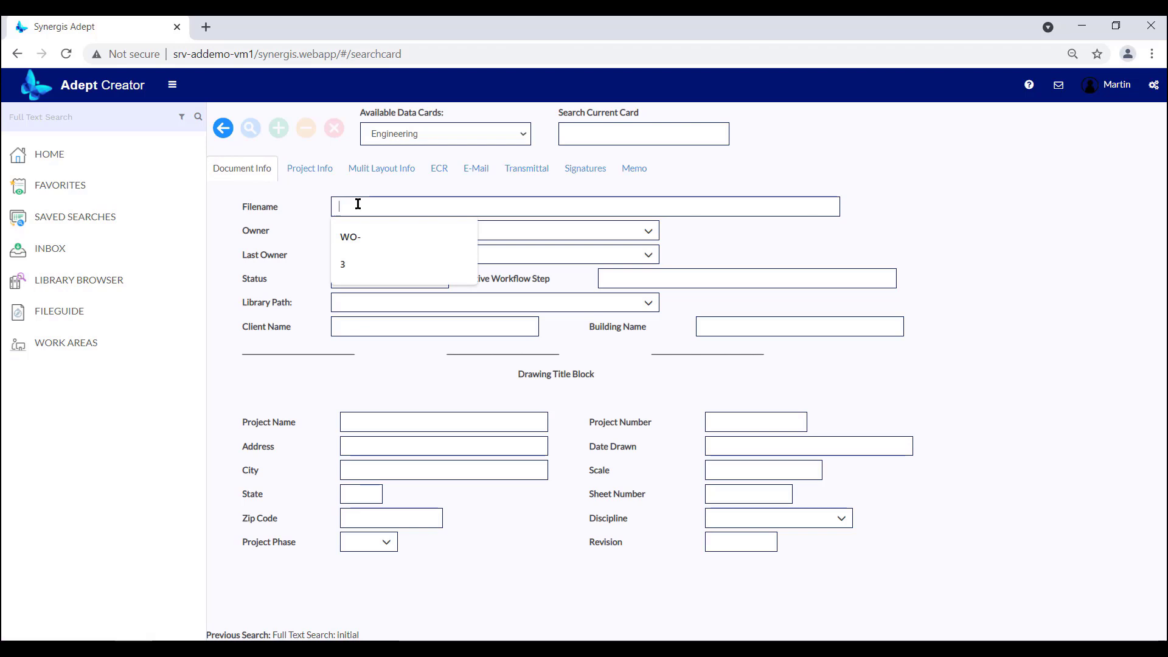
pyautogui.write('5')
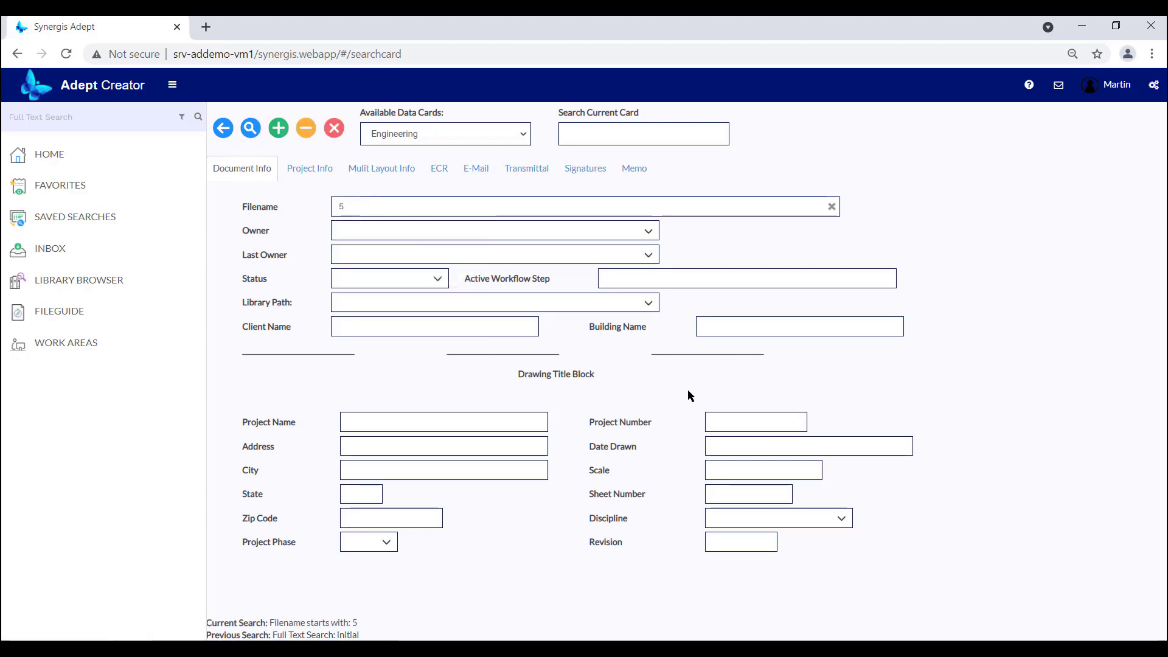
pyautogui.click(721, 423)
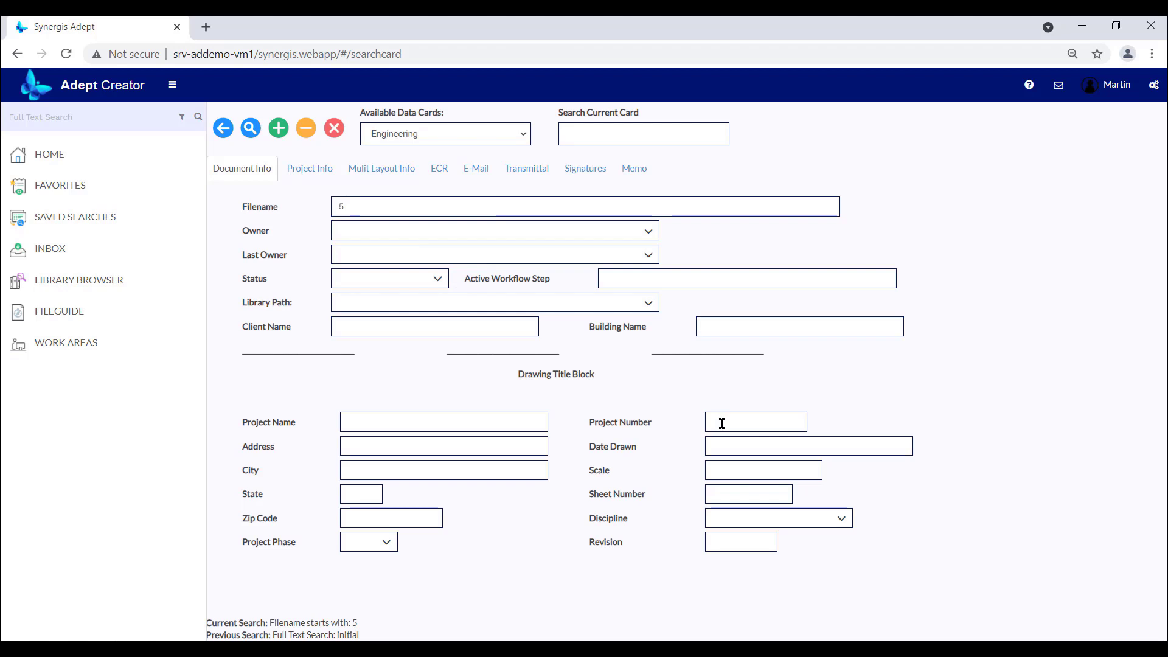
pyautogui.write('5')
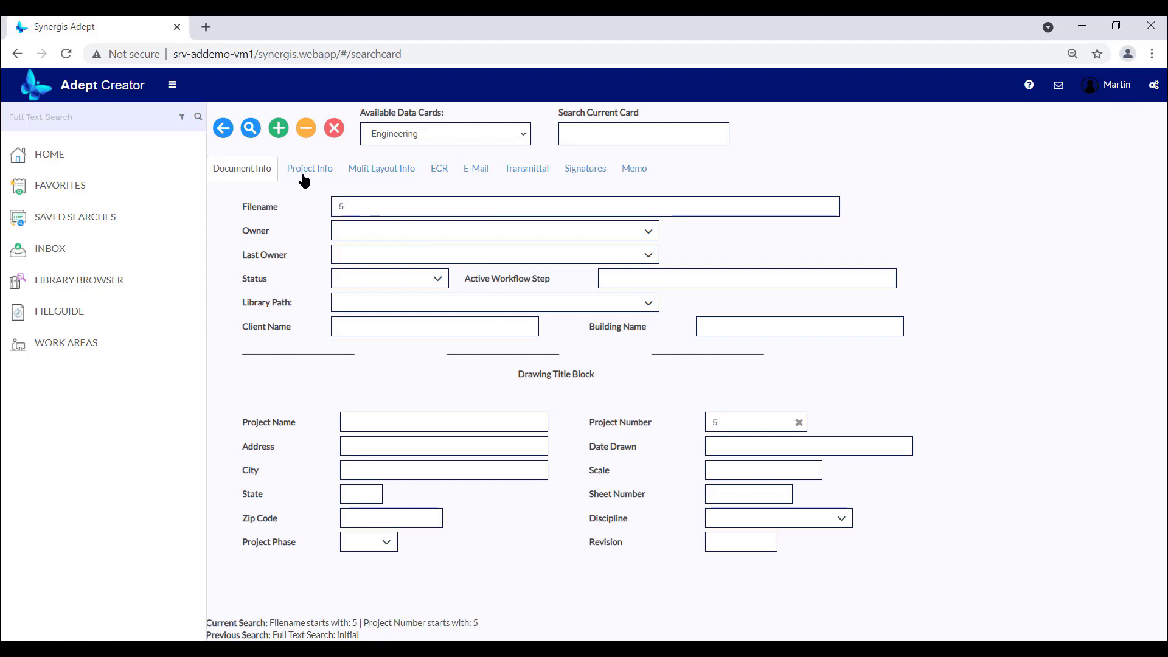
pyautogui.click(250, 128)
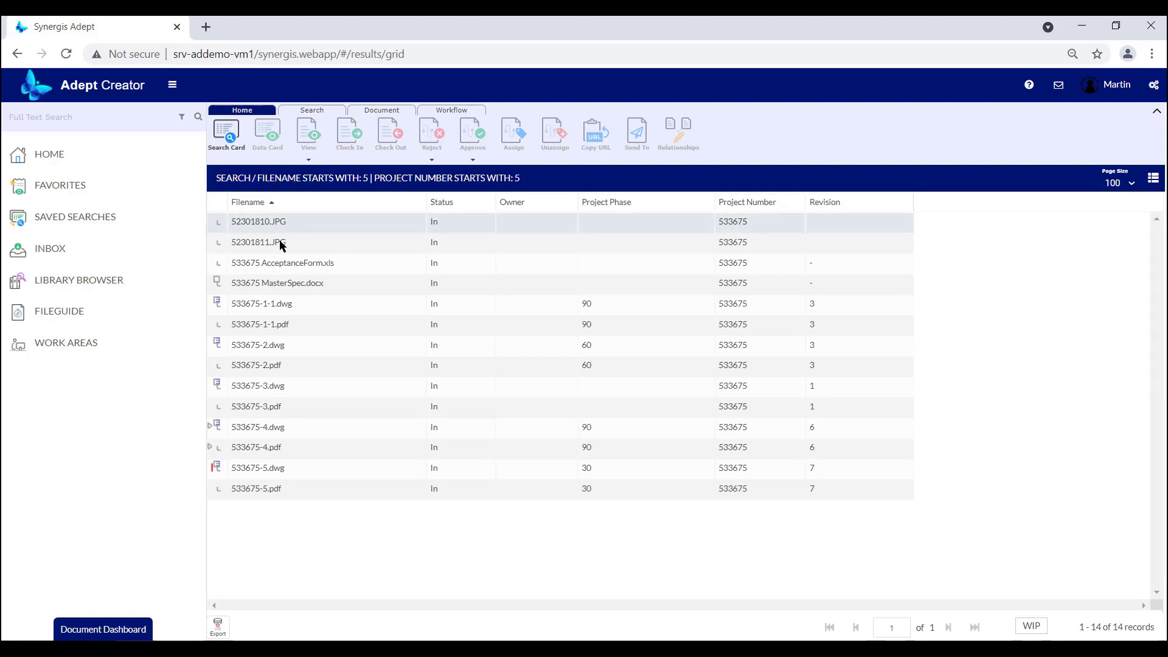
# Examine the data card of 533675-4.dwg, including its project, multi-layout and transmittal information.
pyautogui.click(285, 431)
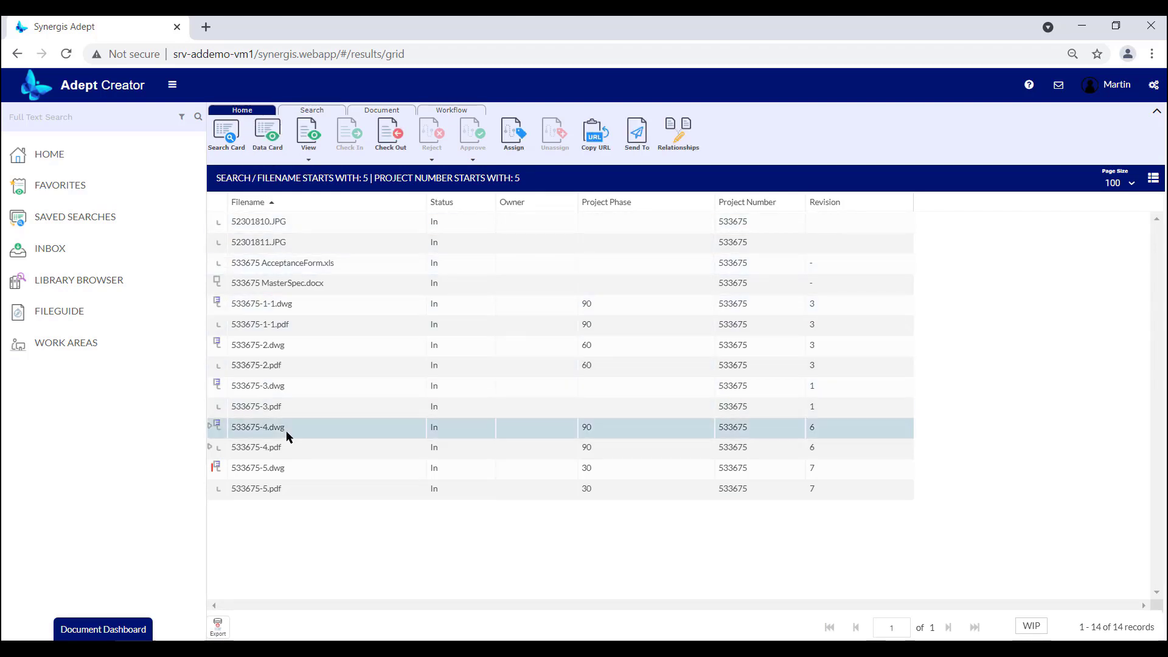
pyautogui.click(266, 140)
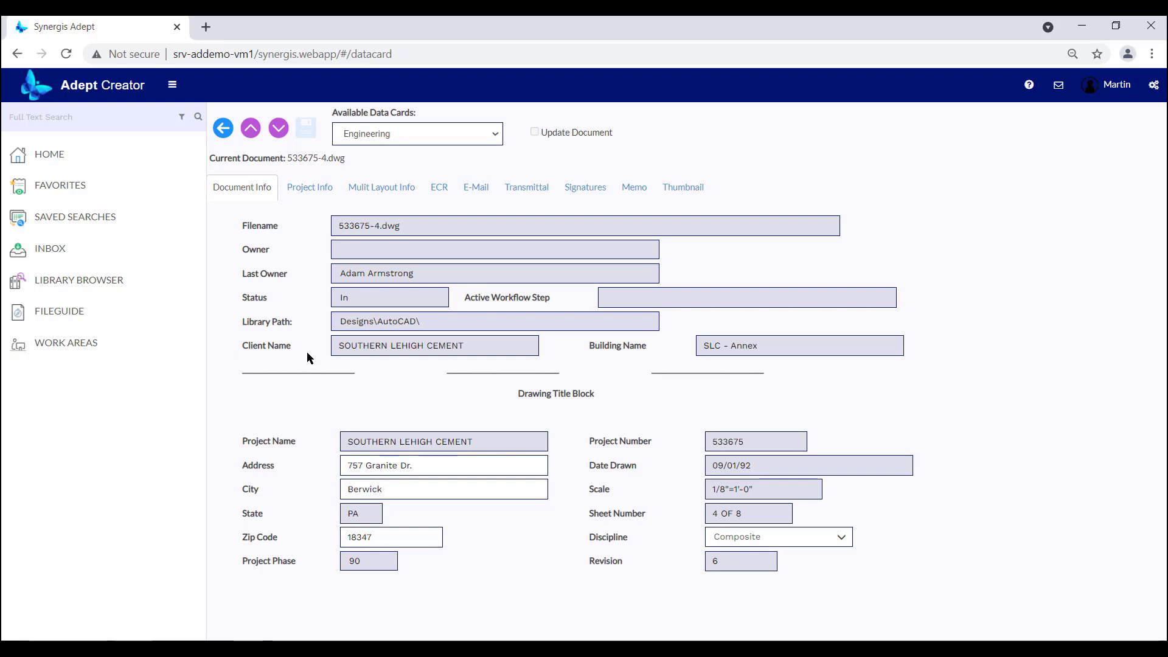
pyautogui.click(313, 188)
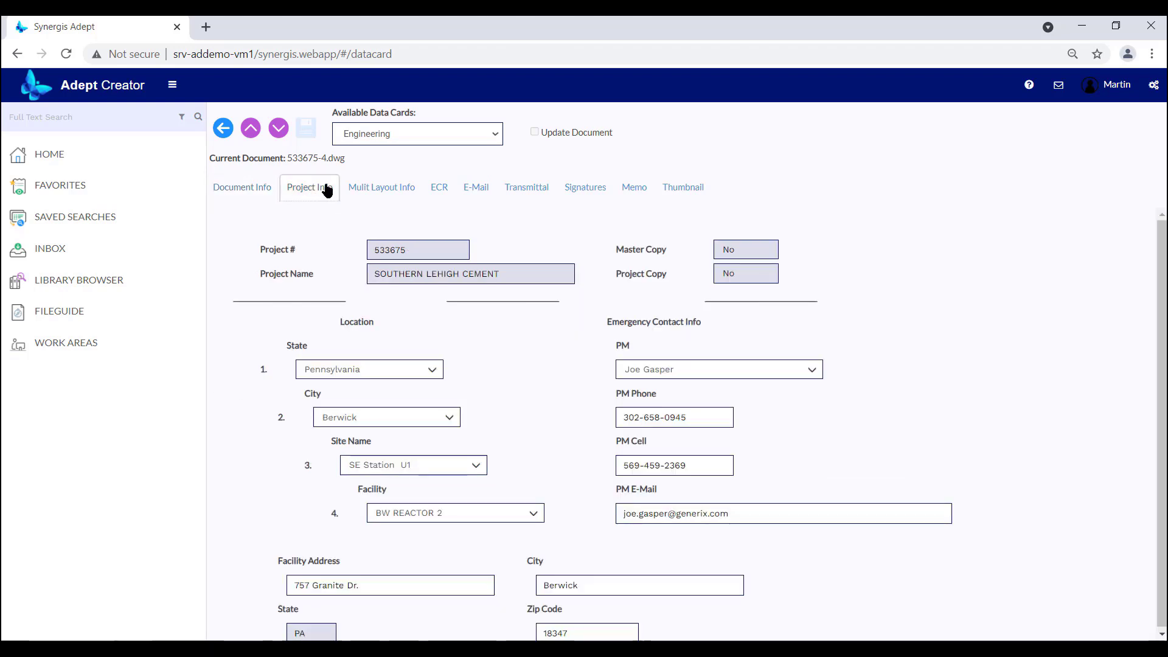
pyautogui.click(383, 189)
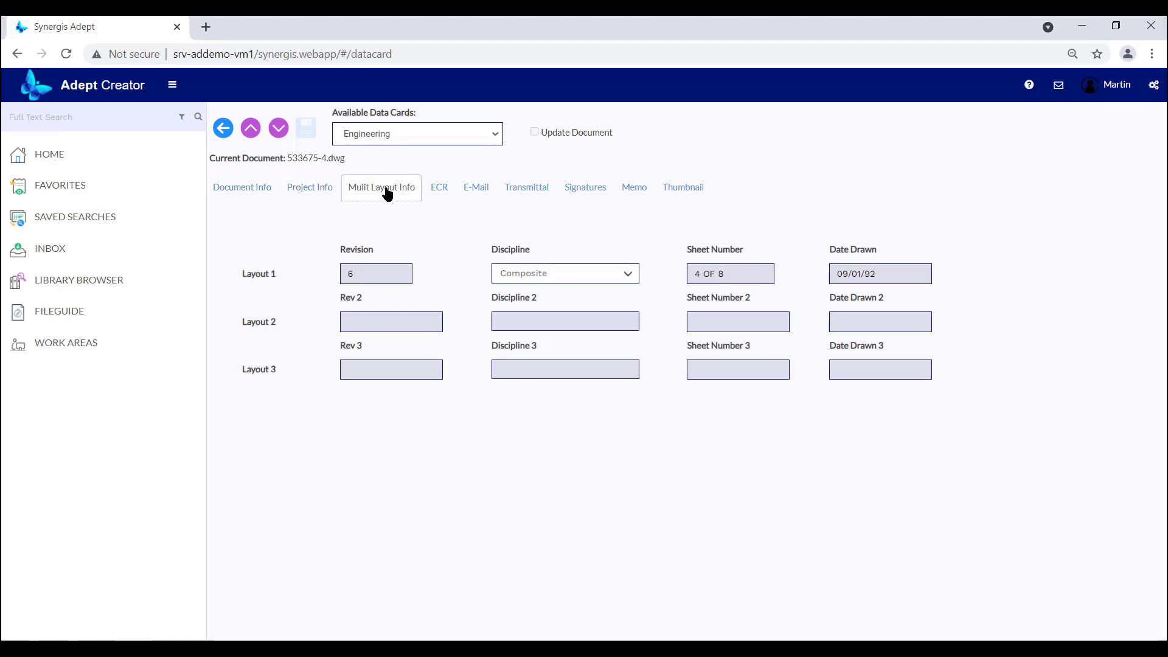
pyautogui.click(538, 193)
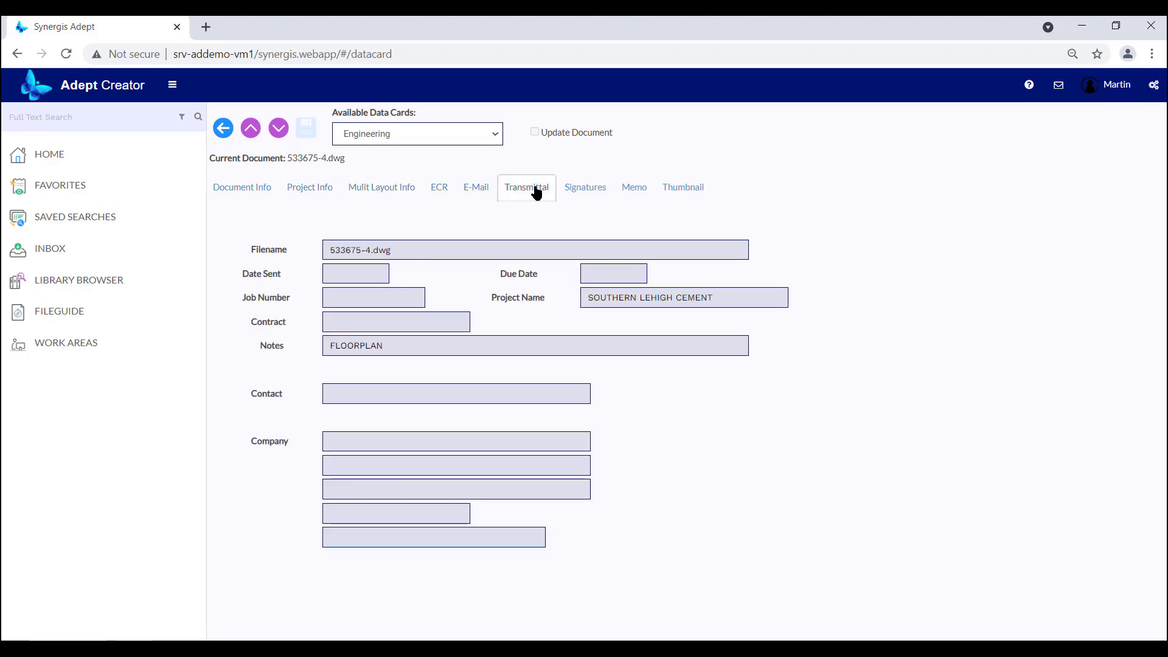
# Choose Composite as the discipline in the document information of 533675-4.dwg.
pyautogui.click(246, 194)
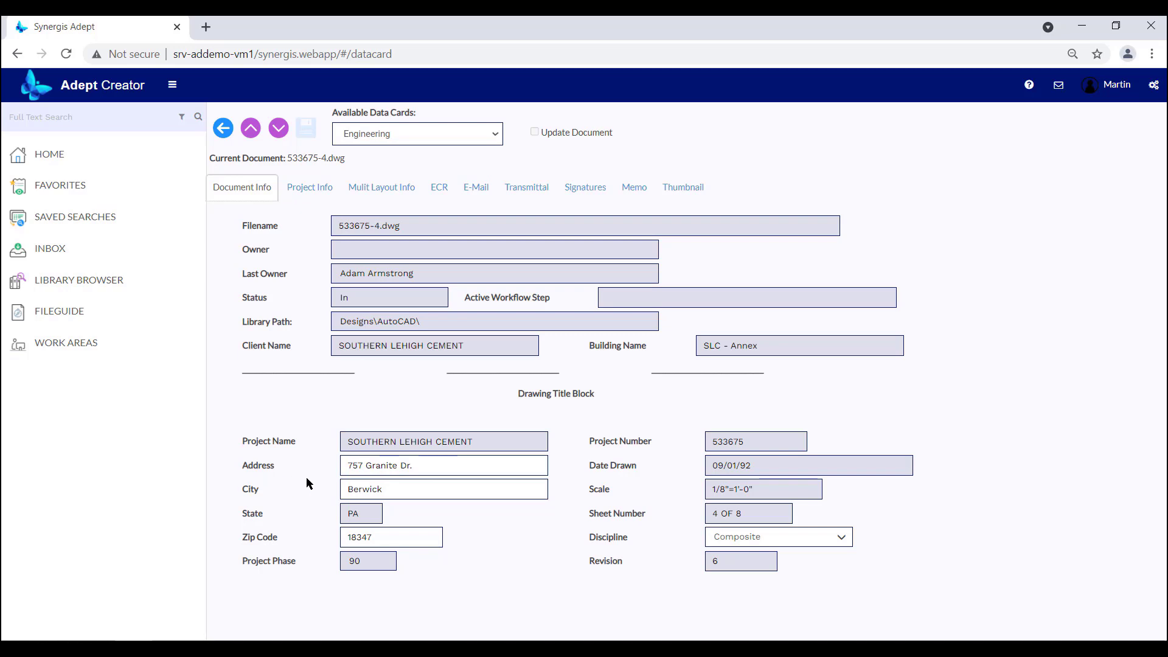
pyautogui.click(843, 539)
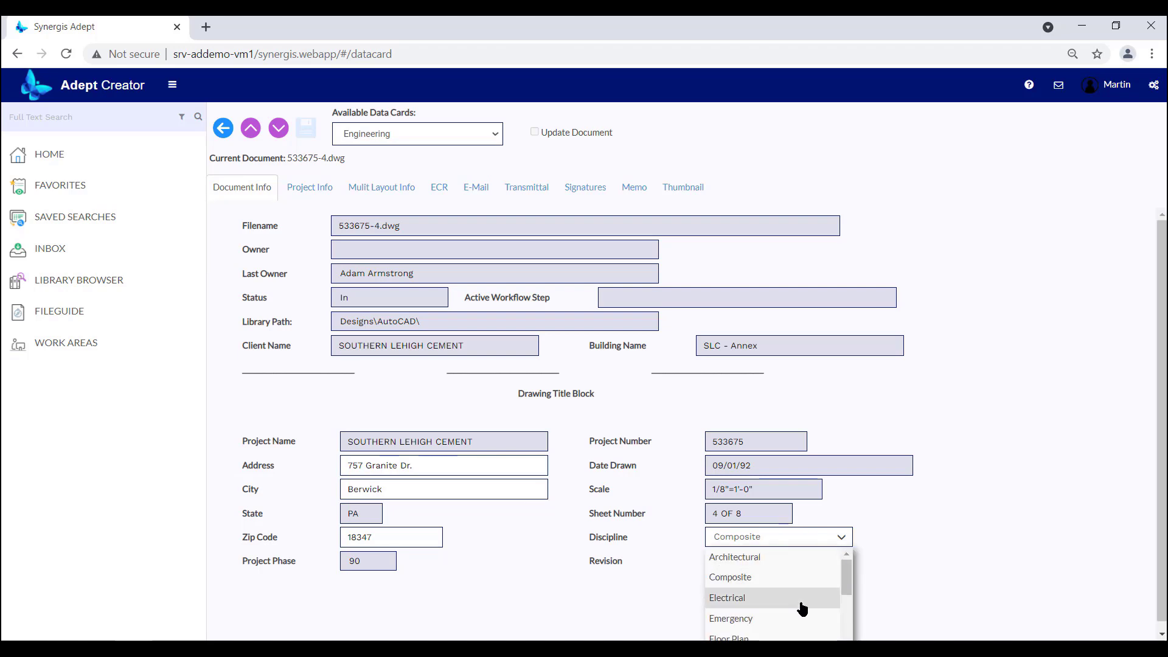
pyautogui.click(779, 579)
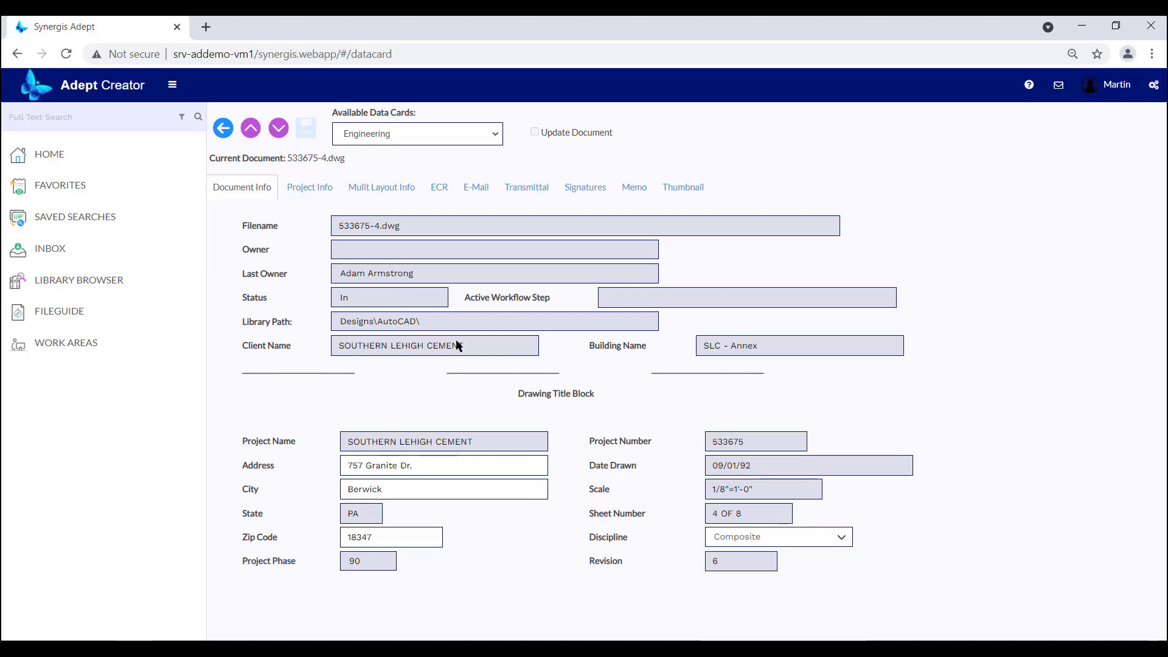
# Change the emergency contact PM in the project information to the second listed project manager.
pyautogui.click(313, 195)
pyautogui.click(809, 369)
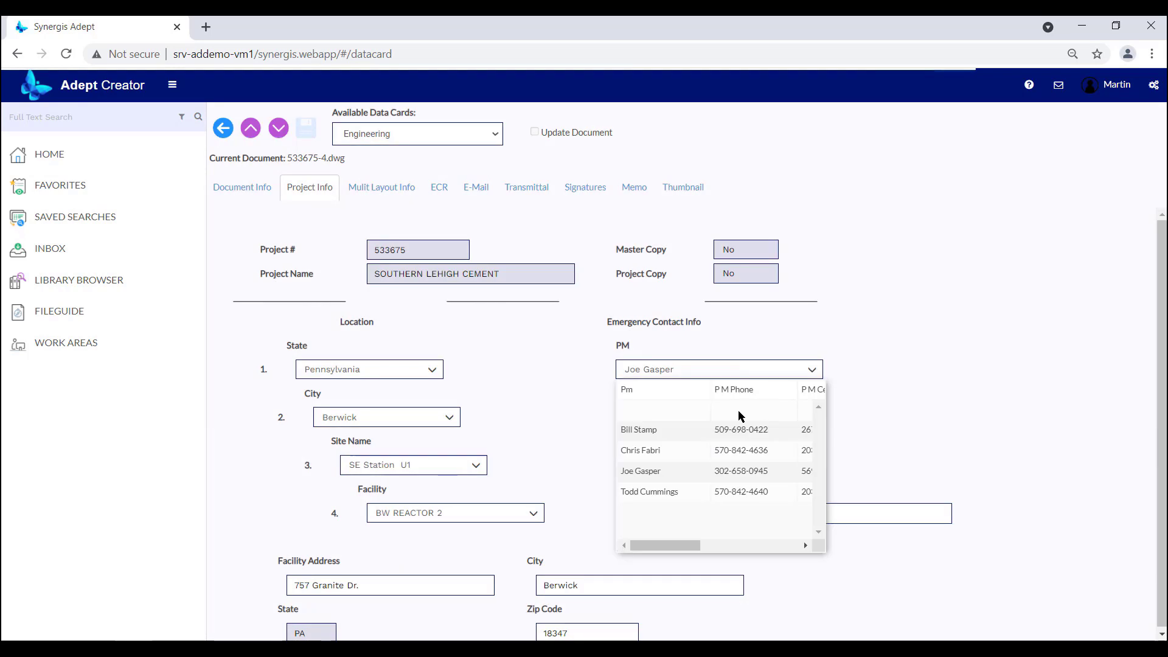
pyautogui.click(647, 451)
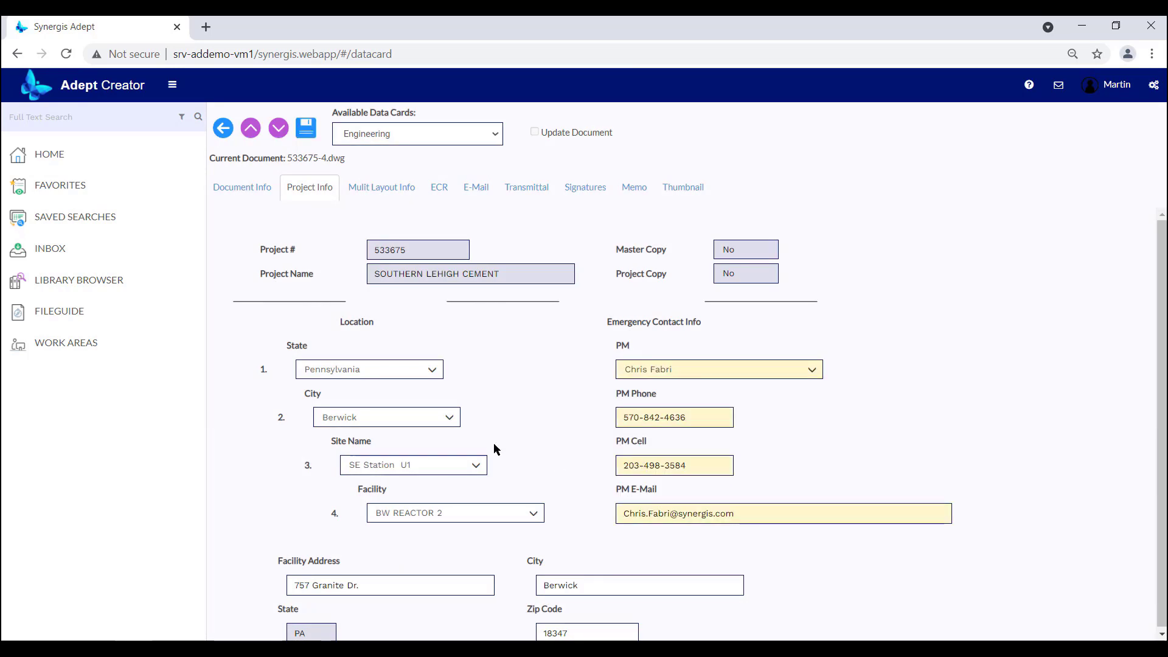
# Set the project location to state Texas, city Harris, site Energy Center and facility E1 Research Lab.
pyautogui.click(433, 372)
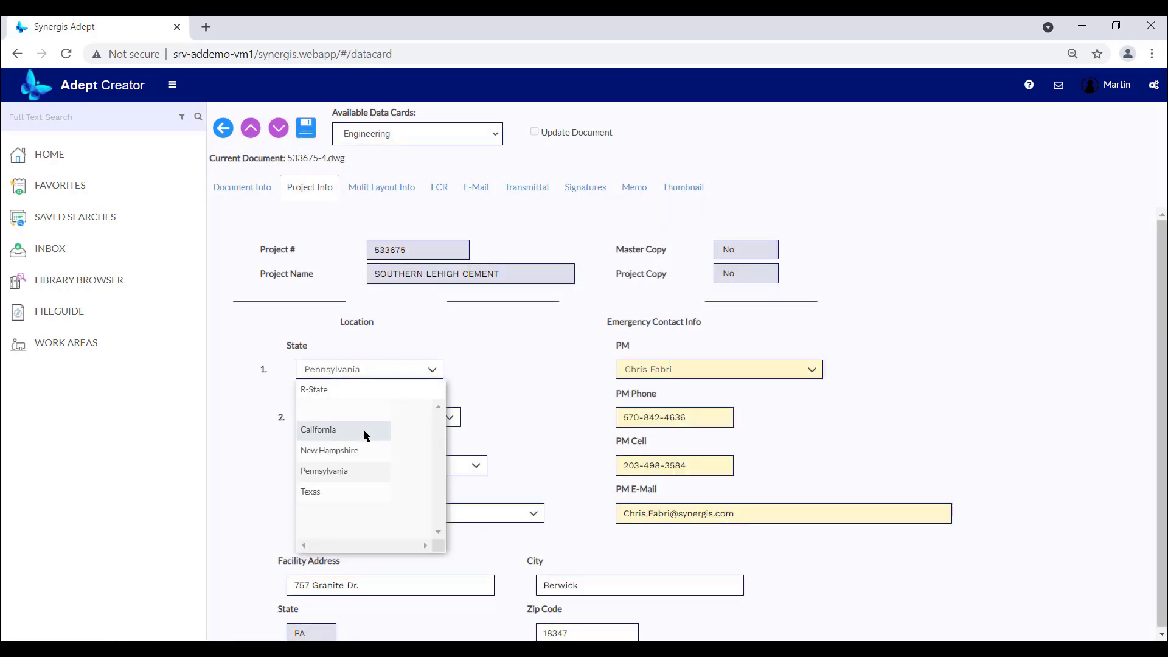
pyautogui.click(320, 491)
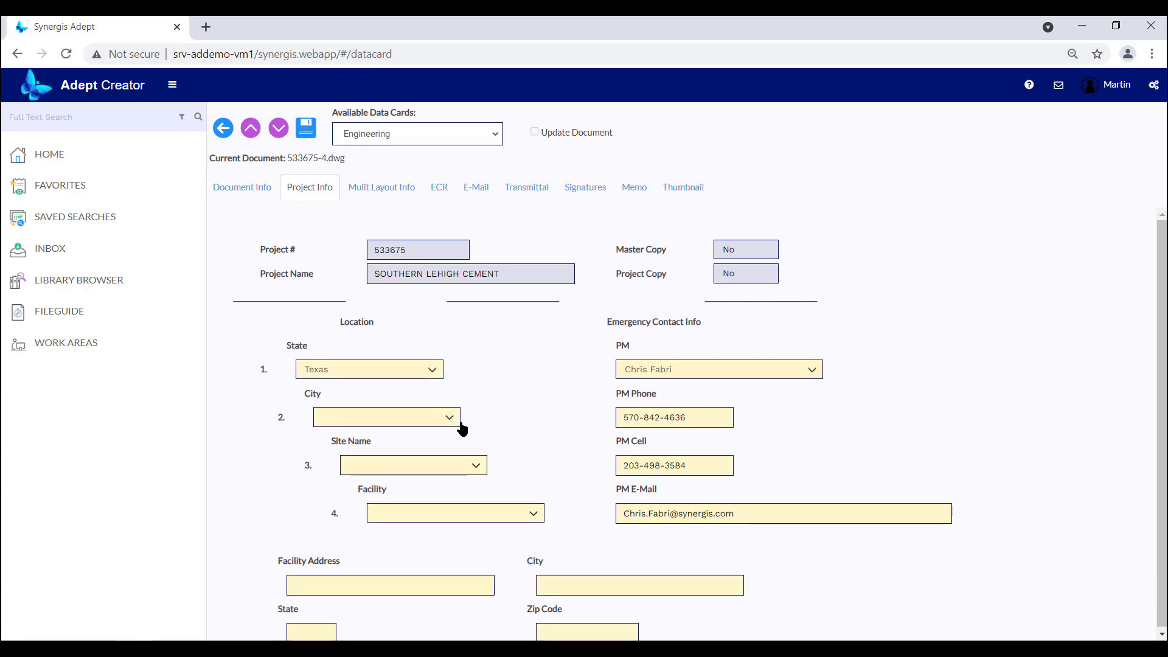
pyautogui.click(455, 421)
pyautogui.click(342, 458)
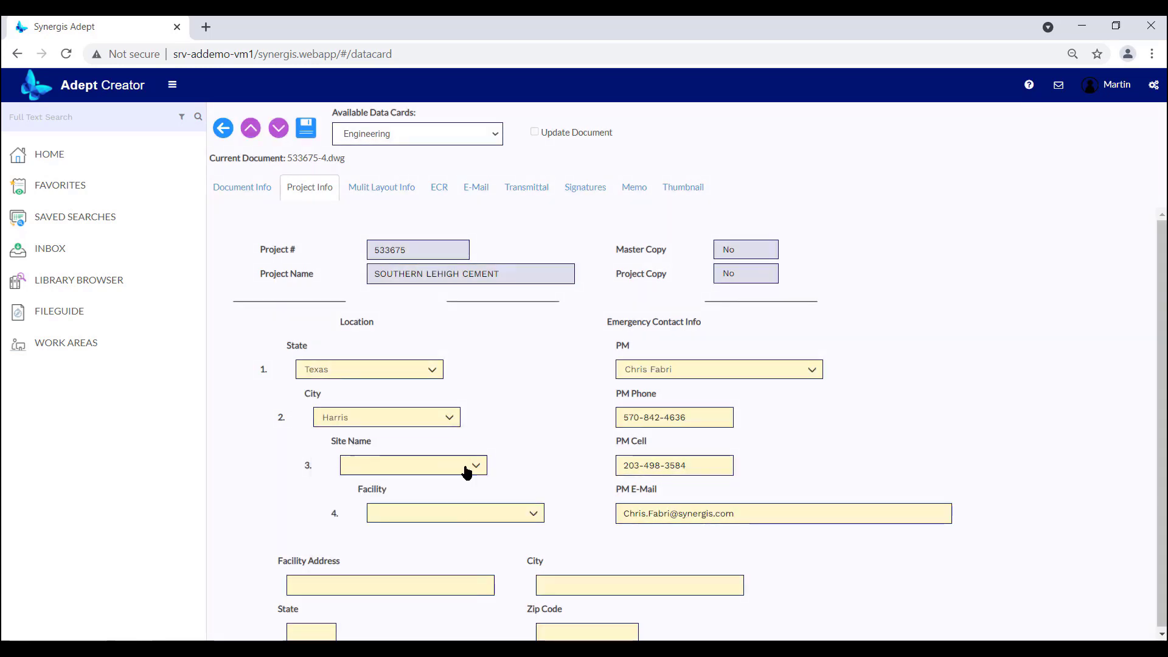
pyautogui.click(464, 470)
pyautogui.click(388, 509)
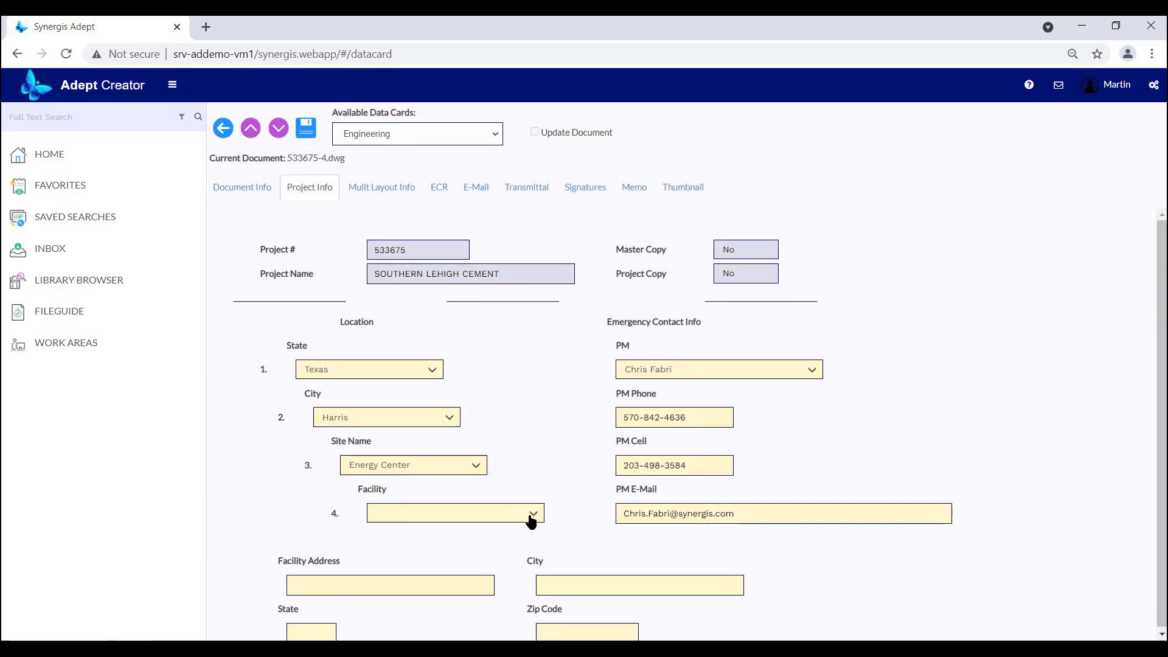
pyautogui.click(533, 514)
pyautogui.click(396, 522)
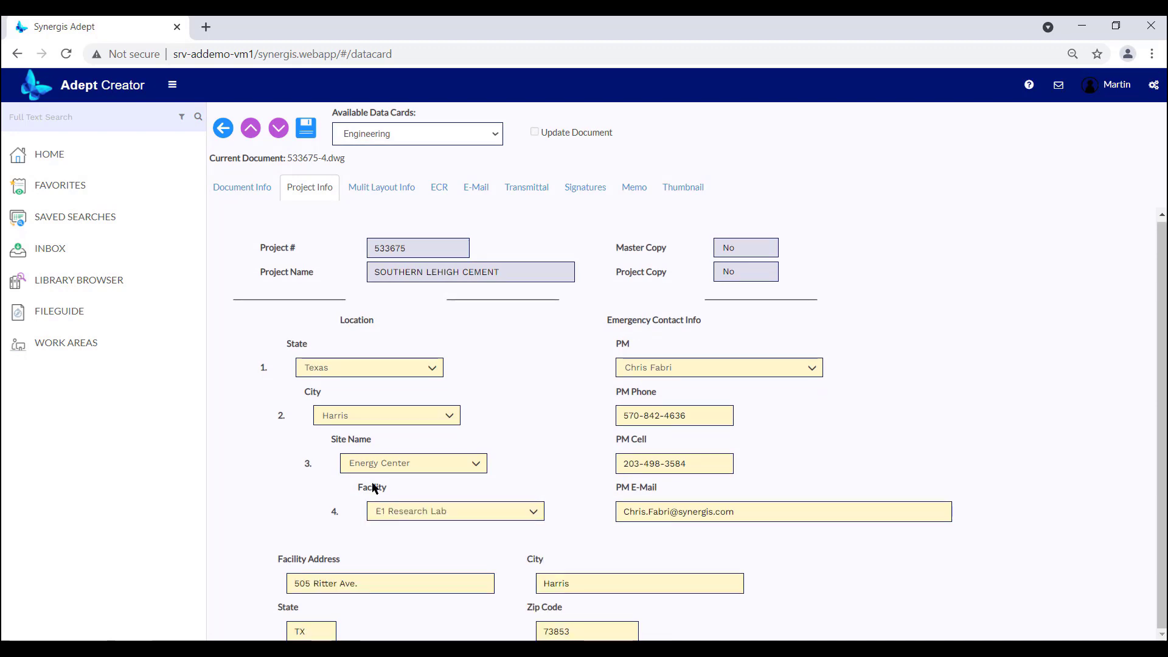
# Review the document information, memo and thumbnail on the data card of 533675-4.dwg.
pyautogui.click(239, 186)
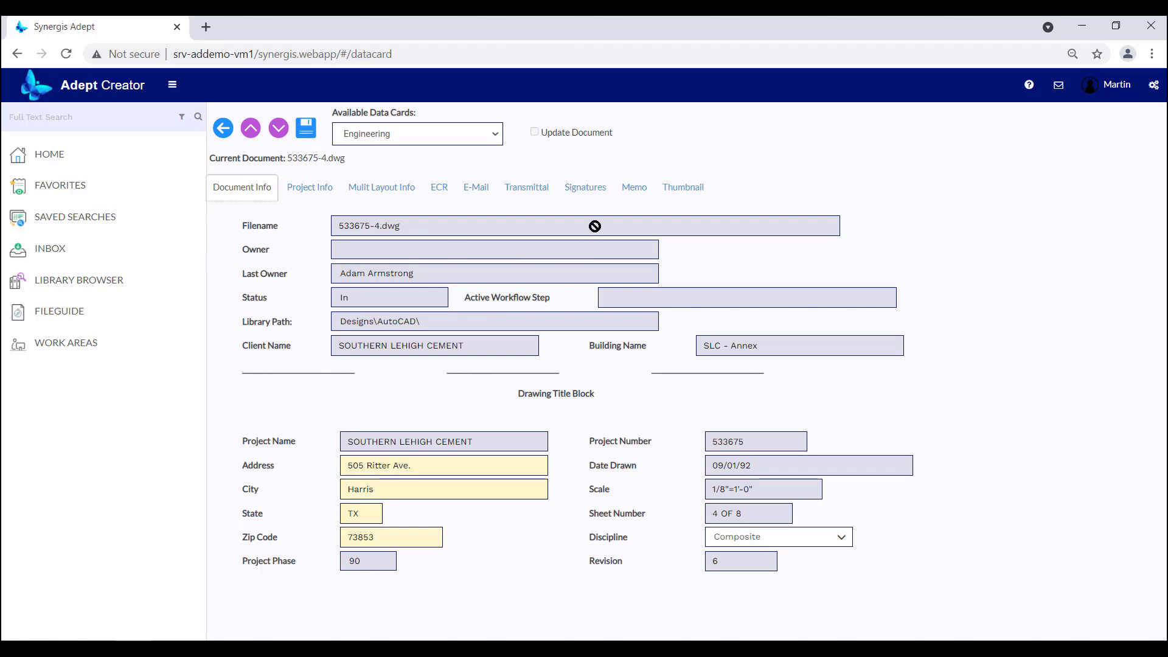
pyautogui.click(636, 188)
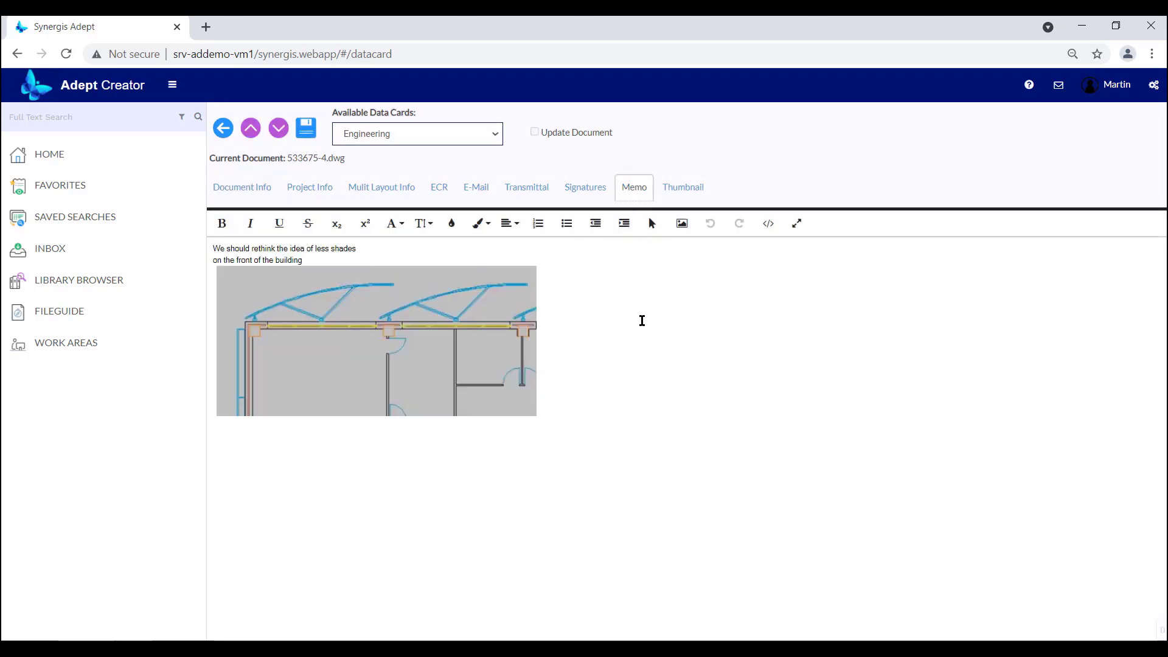
pyautogui.click(683, 189)
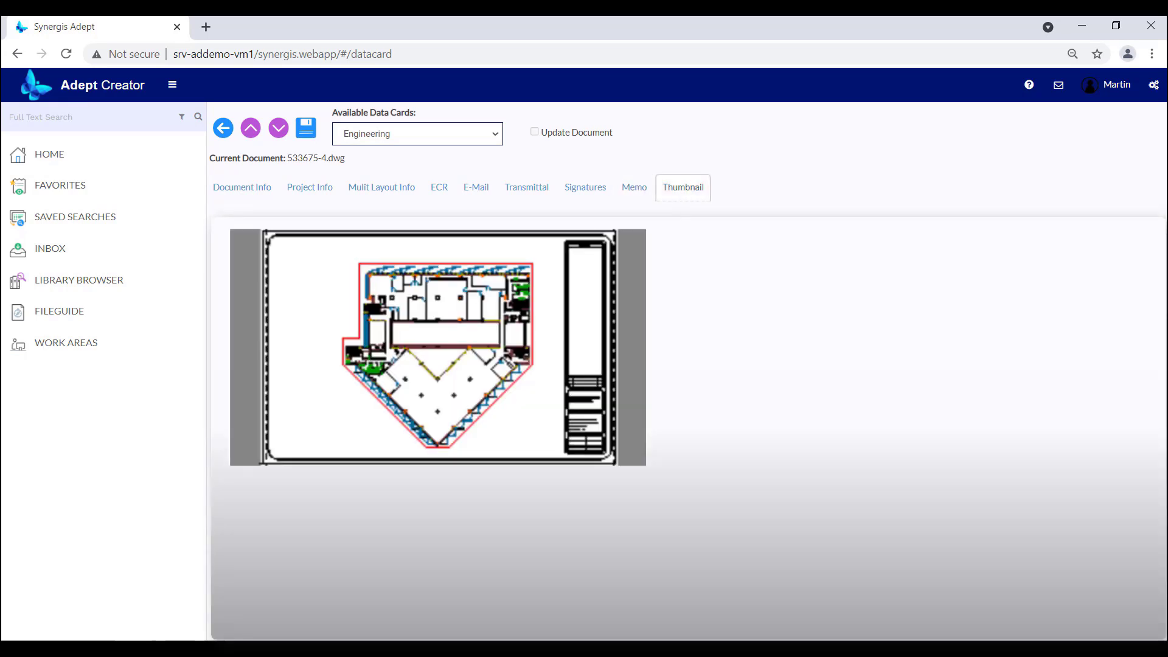
# Save the data card changes and return to the search results after viewing the list of available data cards.
pyautogui.click(305, 127)
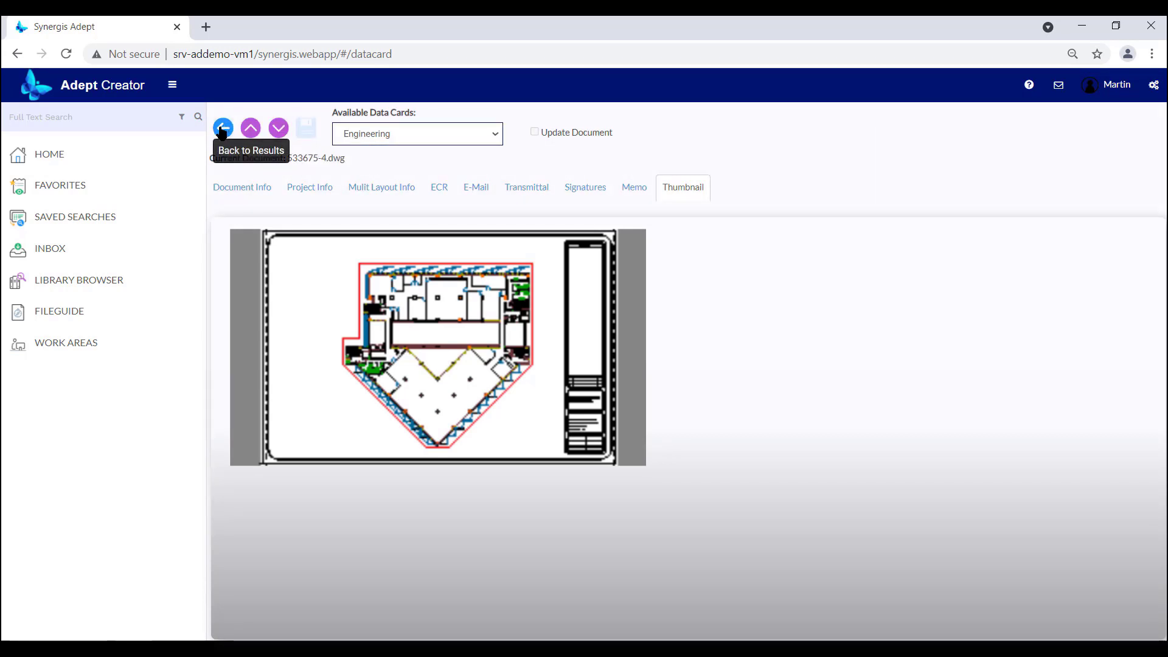
pyautogui.click(497, 139)
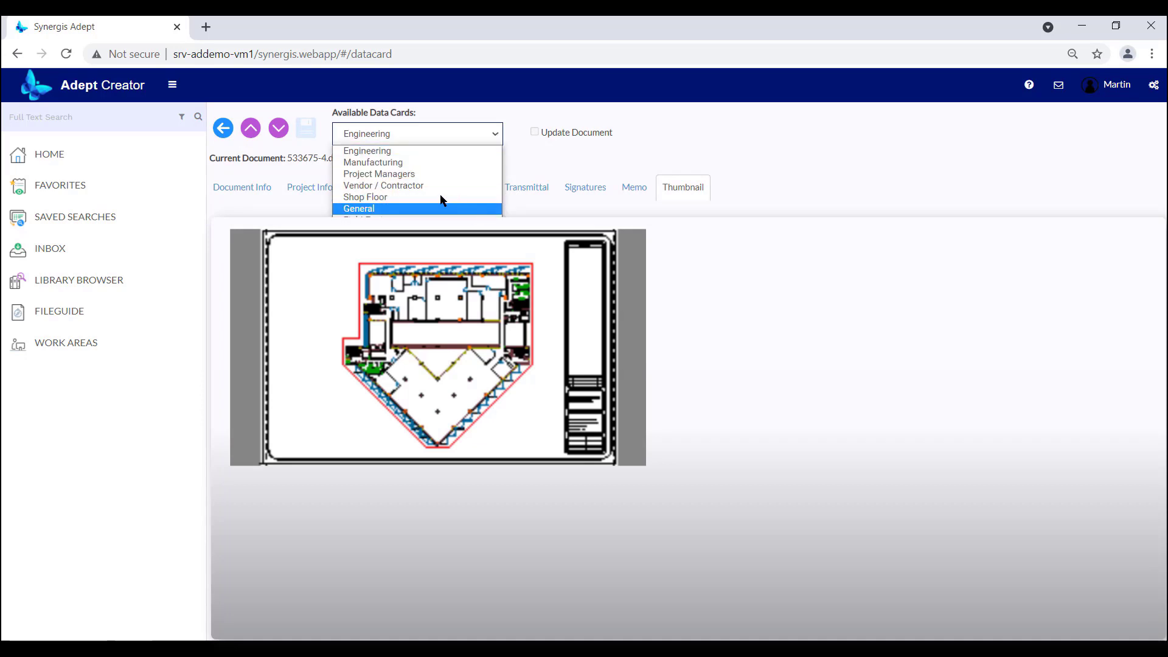
pyautogui.click(223, 128)
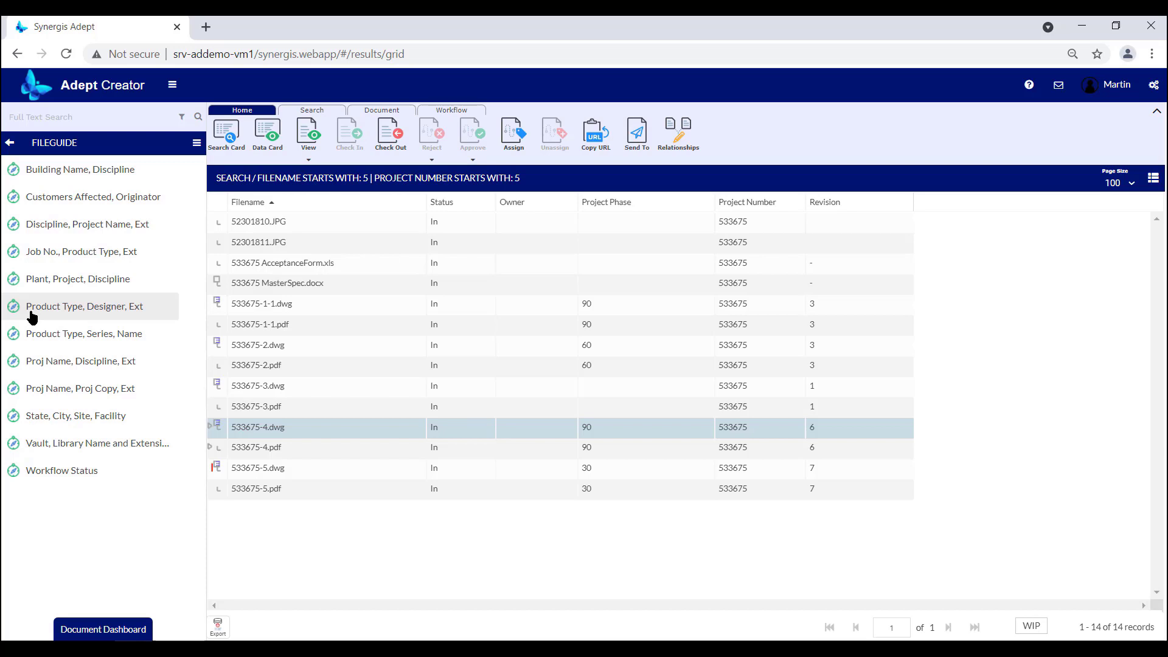
# Browse the State, City, Site, Facility FileGuide to the documents under Pennsylvania, Berwick, SE Station U1.
pyautogui.click(49, 416)
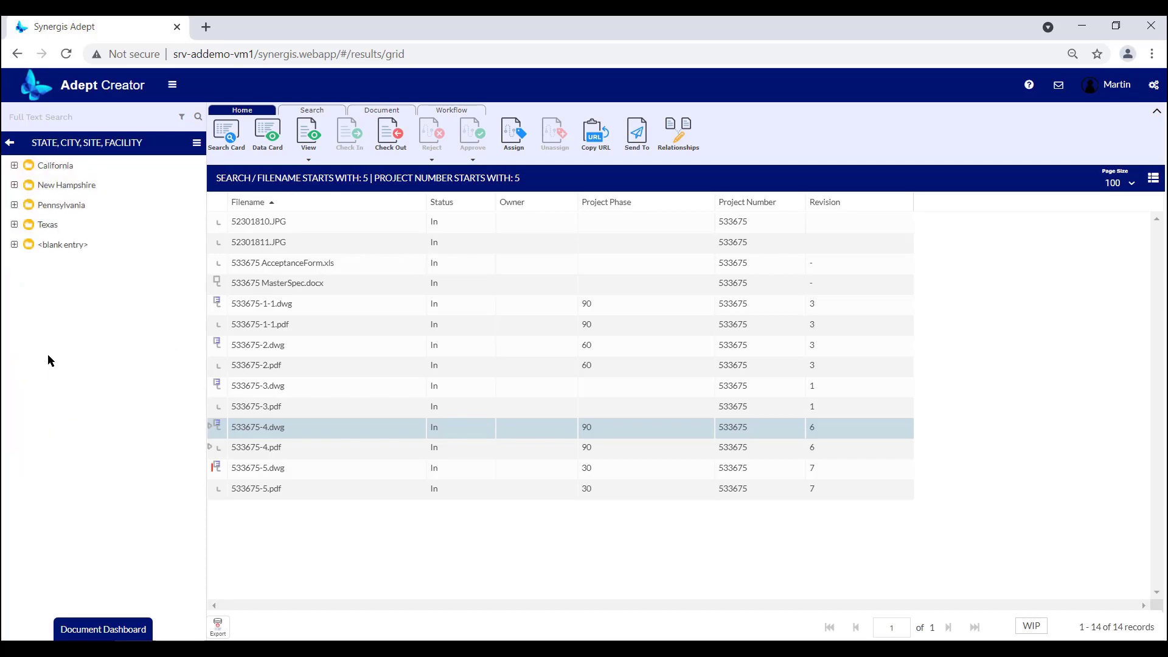
pyautogui.click(54, 210)
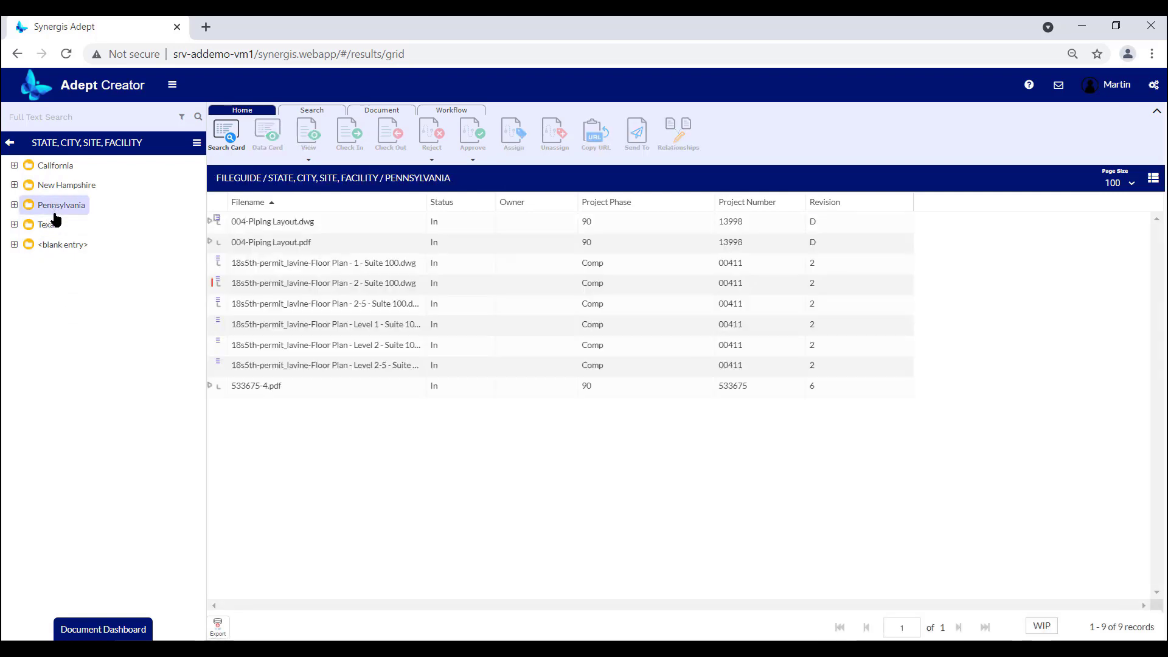
pyautogui.click(14, 206)
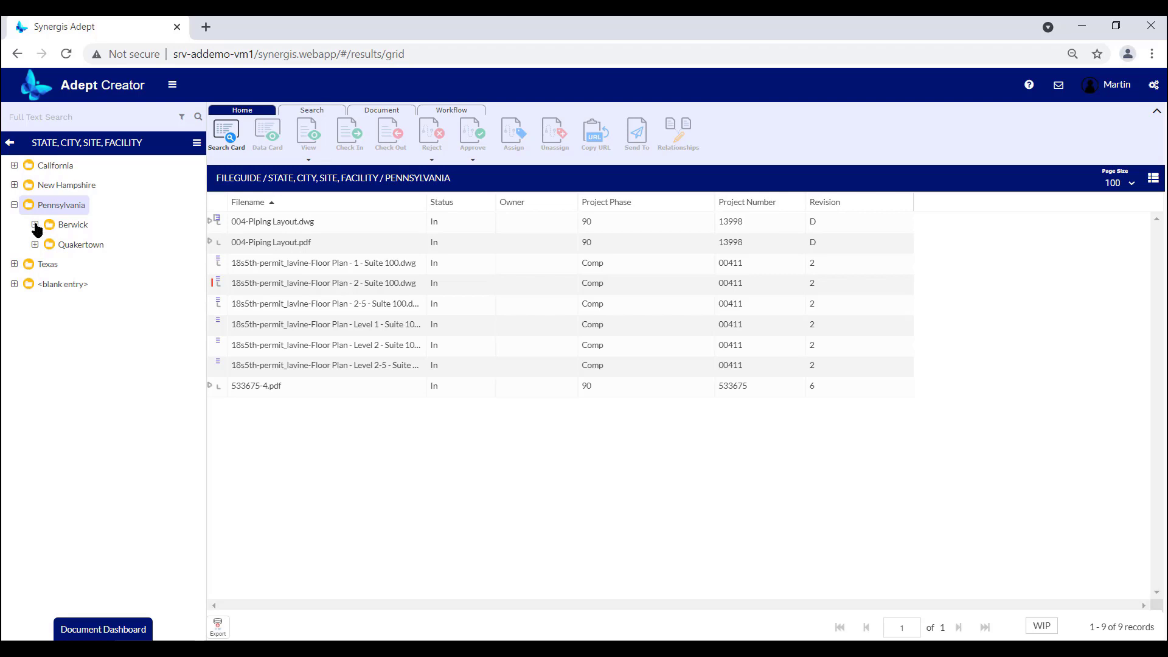
pyautogui.click(35, 225)
pyautogui.click(88, 244)
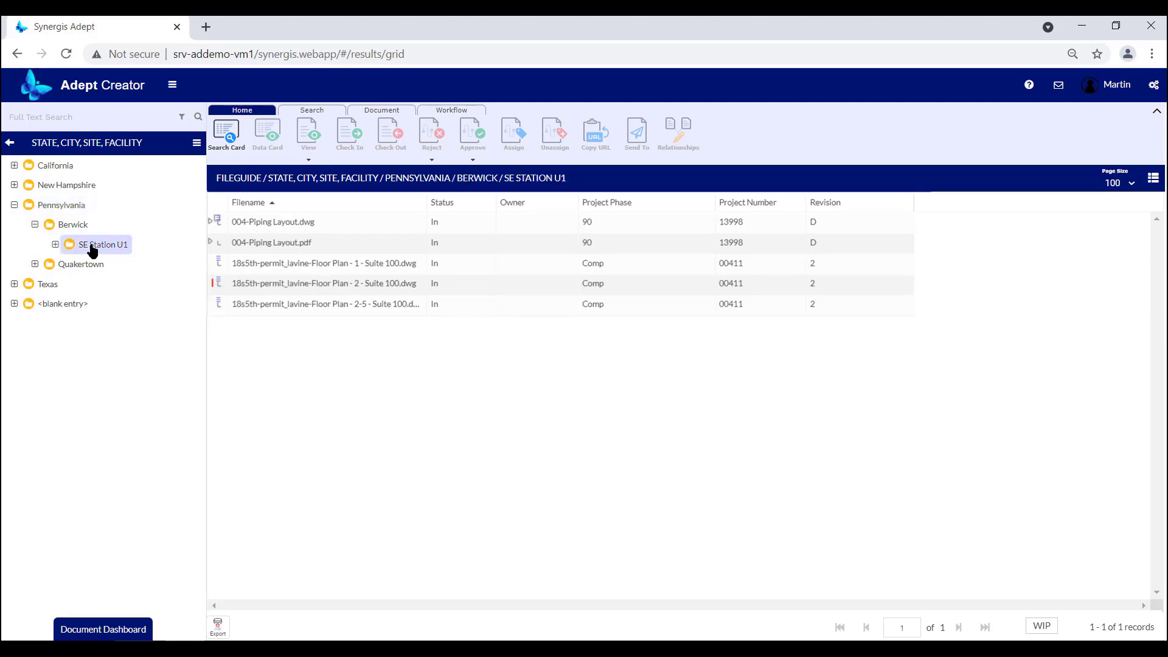
# Browse the Proj Name, Discipline, Ext FileGuide to the .dwg files under SOUTHERN LEHIGH CEMENT, Floor Plan.
pyautogui.click(10, 143)
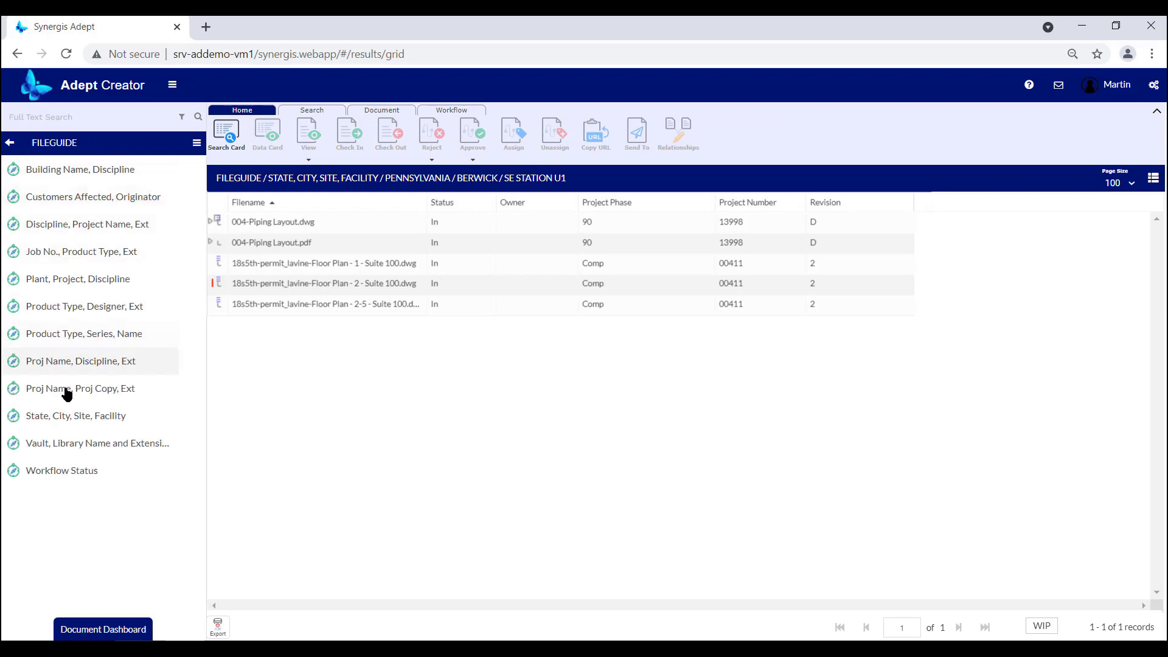
pyautogui.click(67, 361)
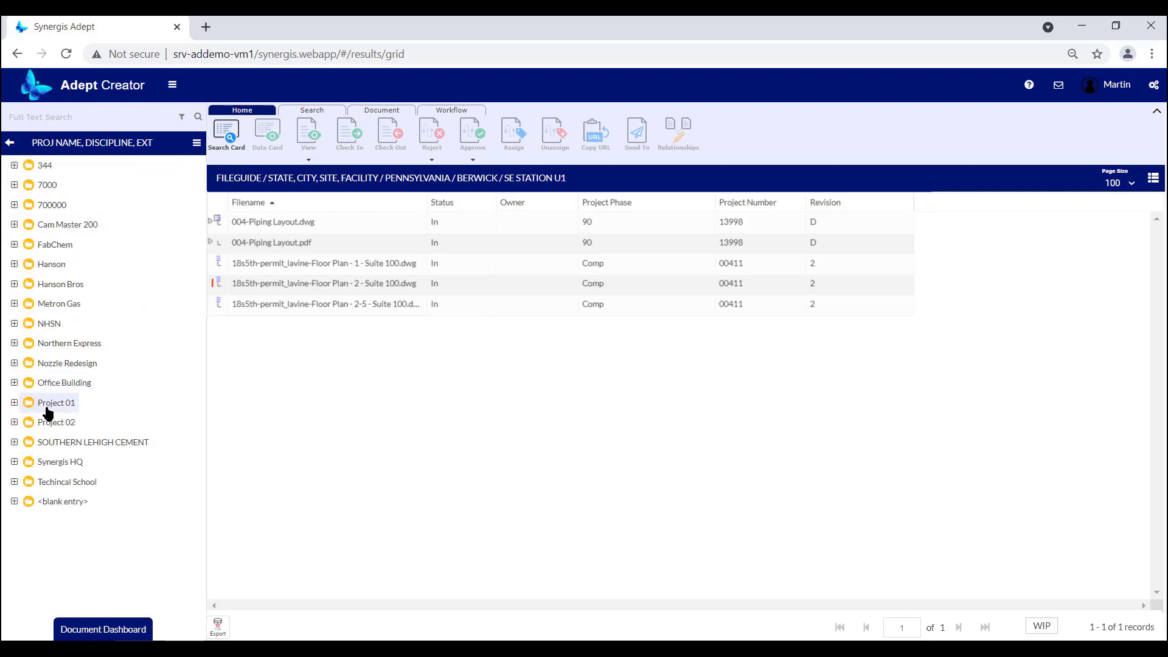
pyautogui.click(14, 442)
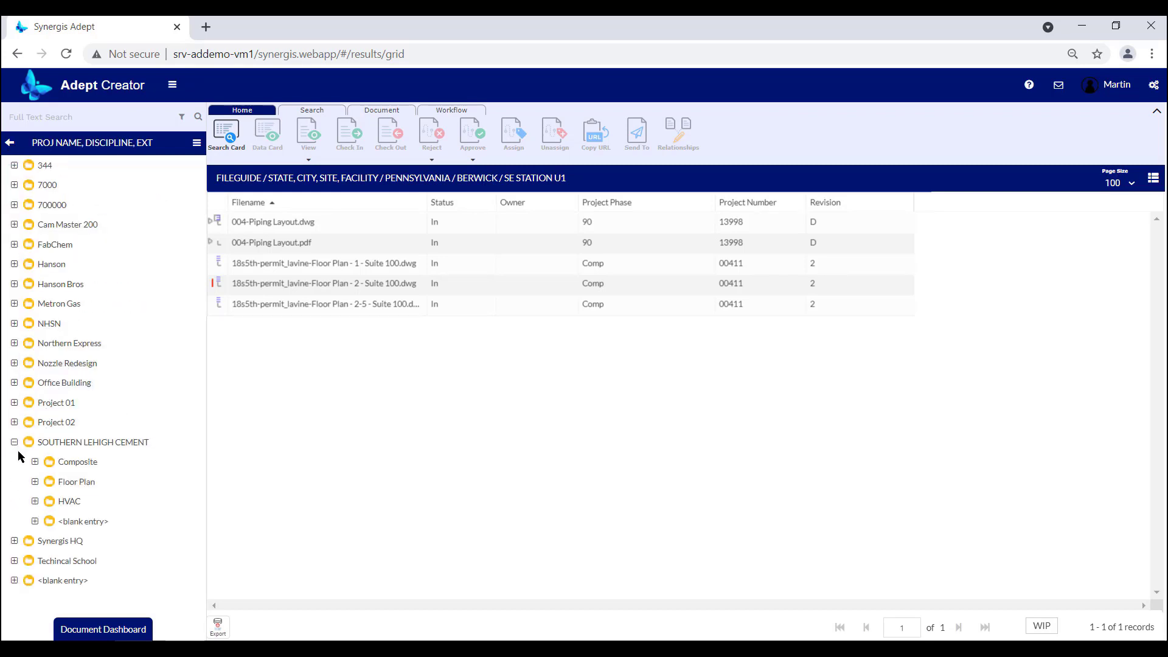
pyautogui.click(34, 481)
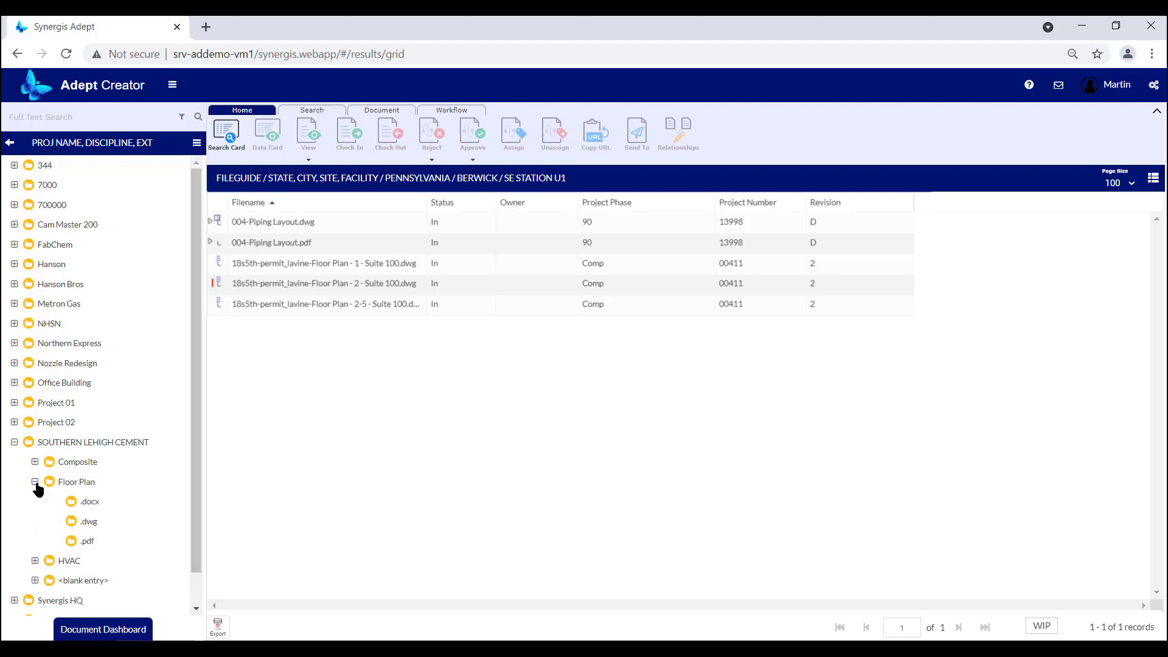
pyautogui.click(90, 522)
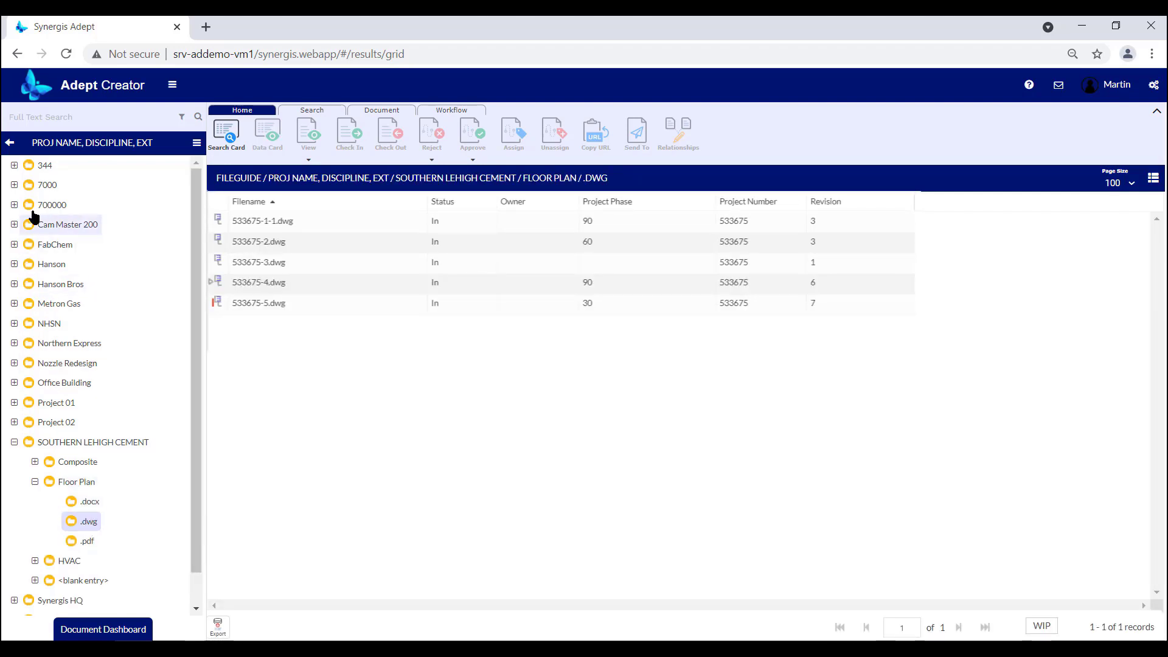
# List the documents of the Designs\AutoCAD library in AdeptVault through the Library Browser.
pyautogui.click(9, 143)
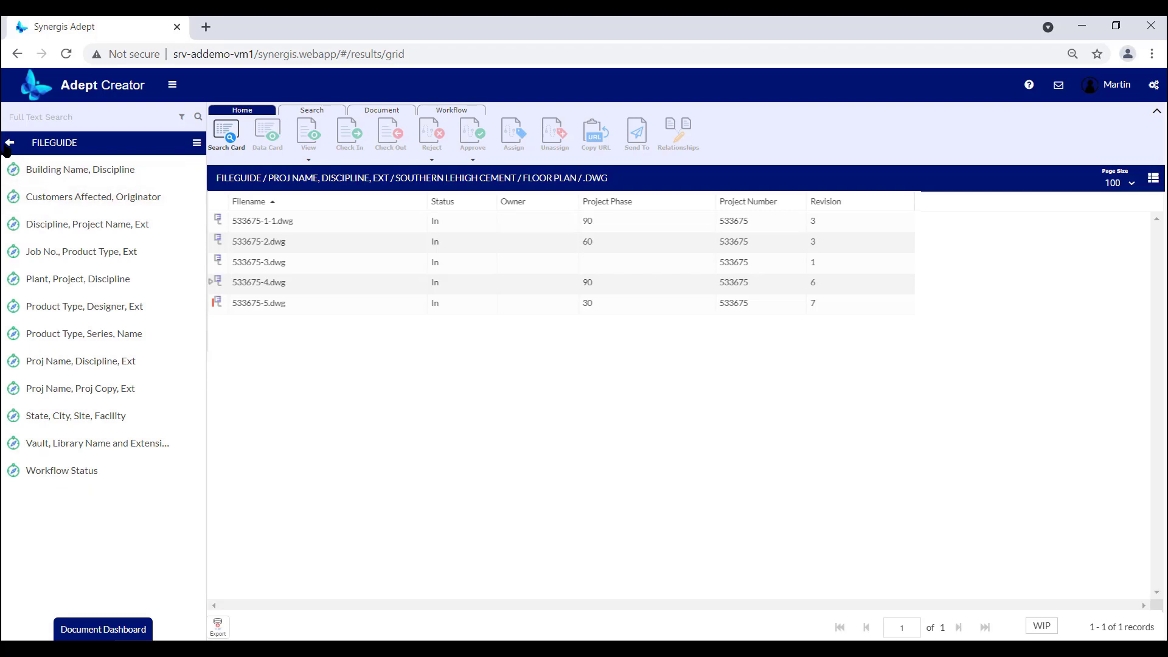
pyautogui.click(8, 144)
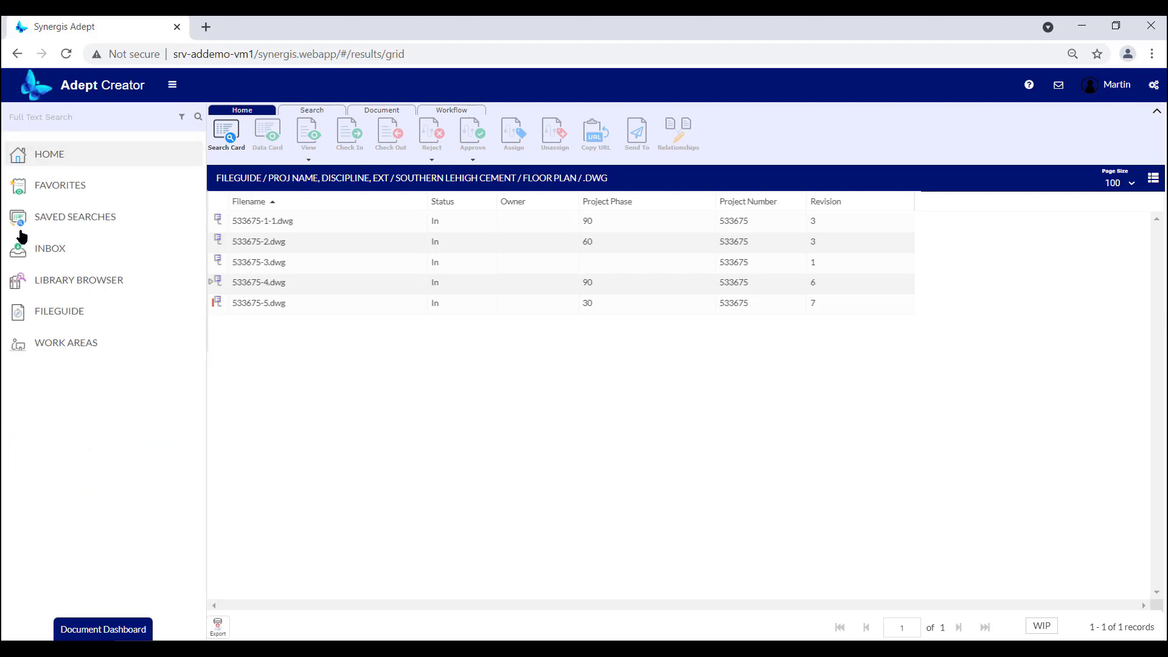
pyautogui.click(50, 286)
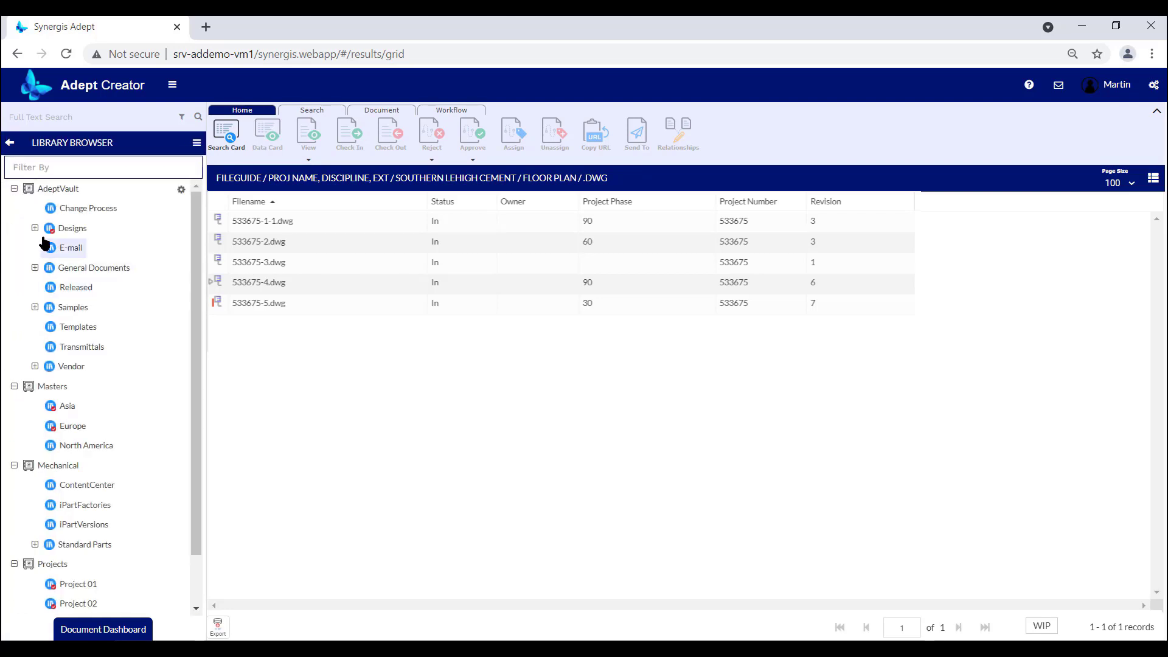
pyautogui.click(35, 229)
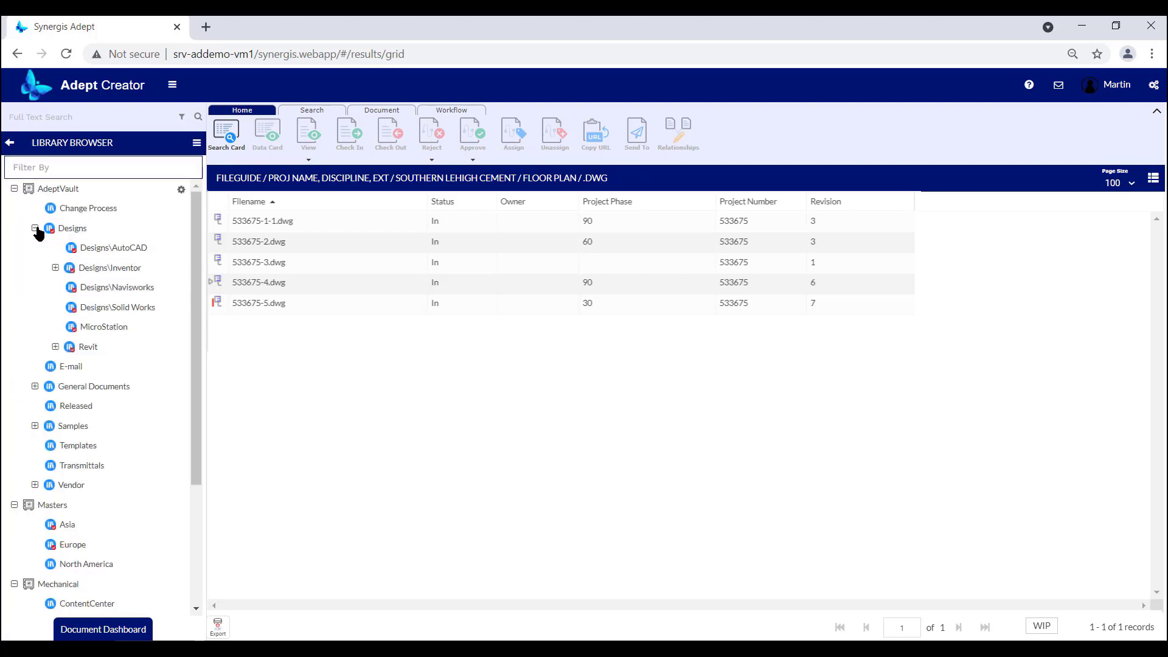
pyautogui.click(110, 251)
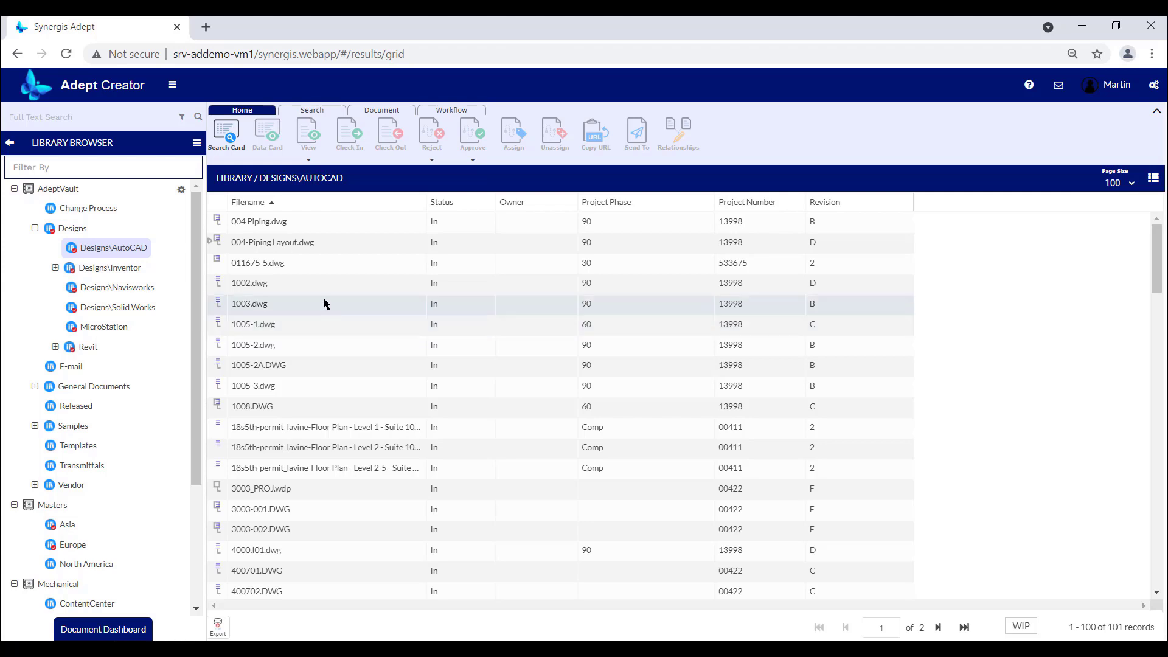
# Show the versions of ST-0302.dwg in the Document Dashboard.
pyautogui.click(323, 242)
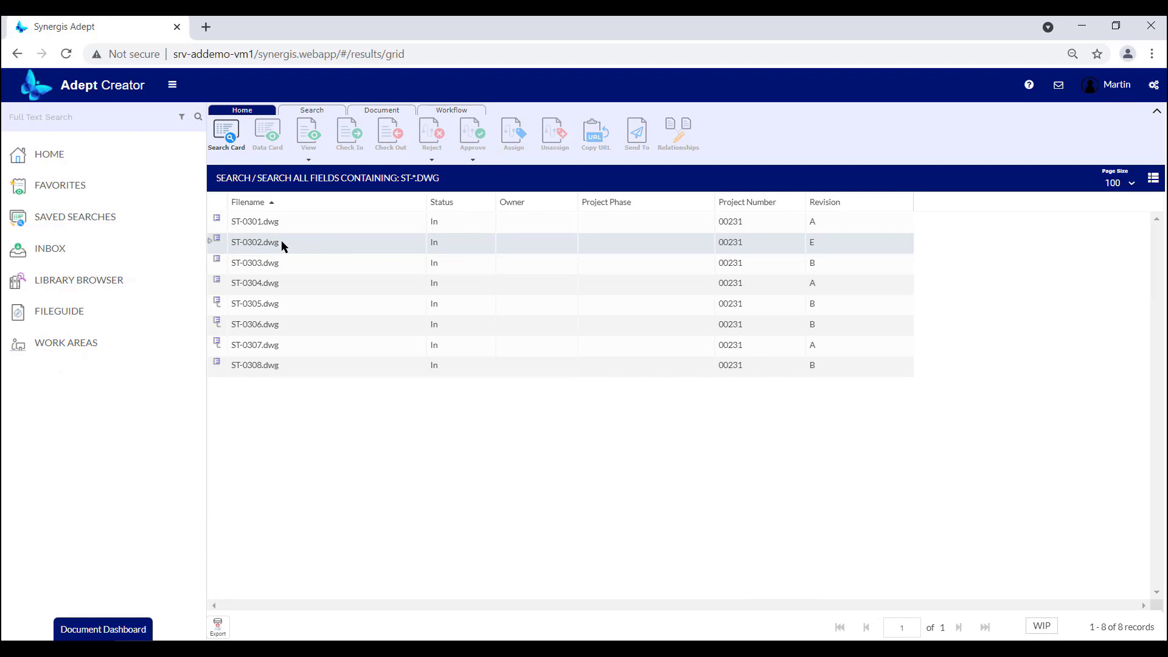
pyautogui.click(281, 241)
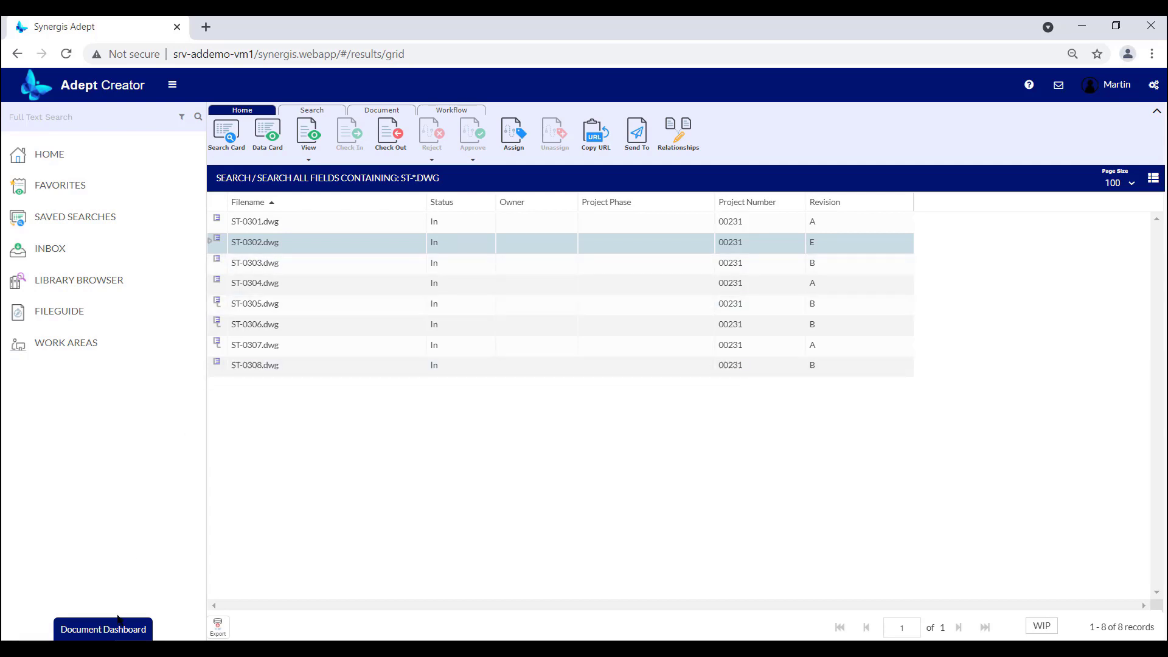
pyautogui.click(119, 633)
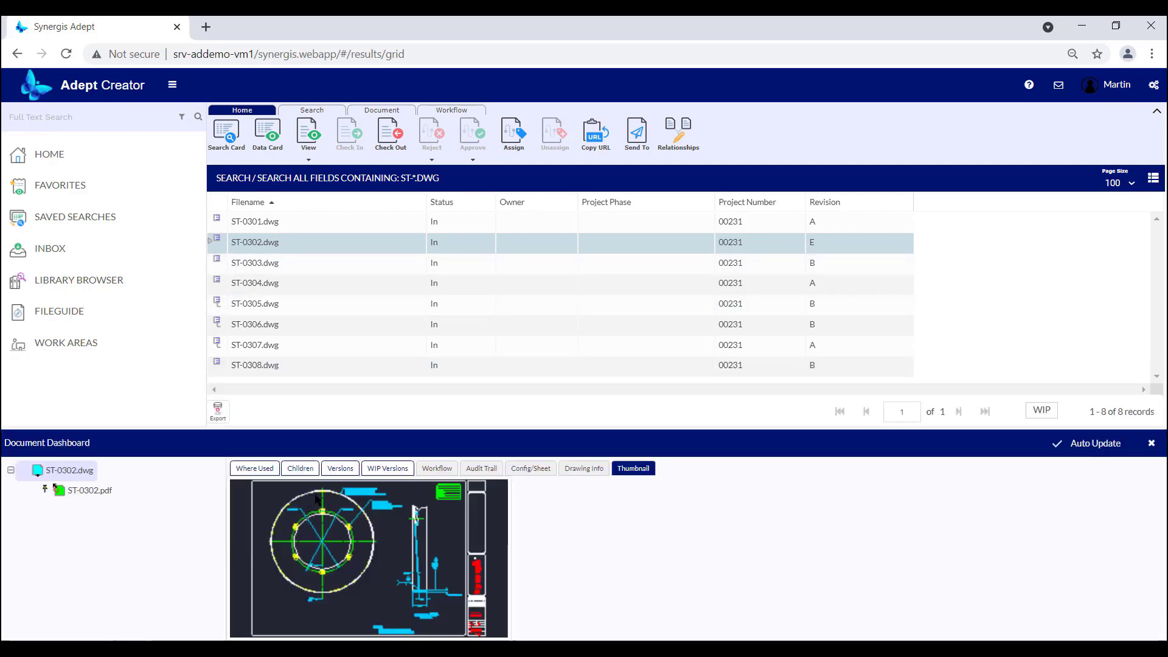
pyautogui.click(340, 472)
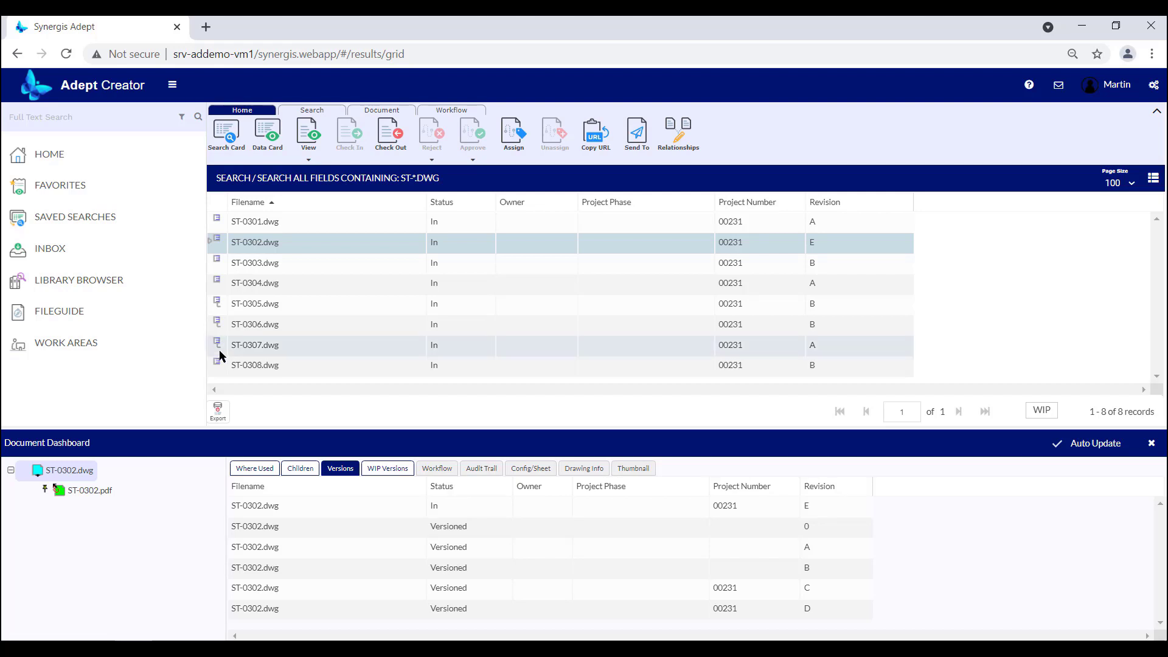
# Examine the children and where-used relationships of ST-0307.dwg in the Document Dashboard.
pyautogui.click(240, 350)
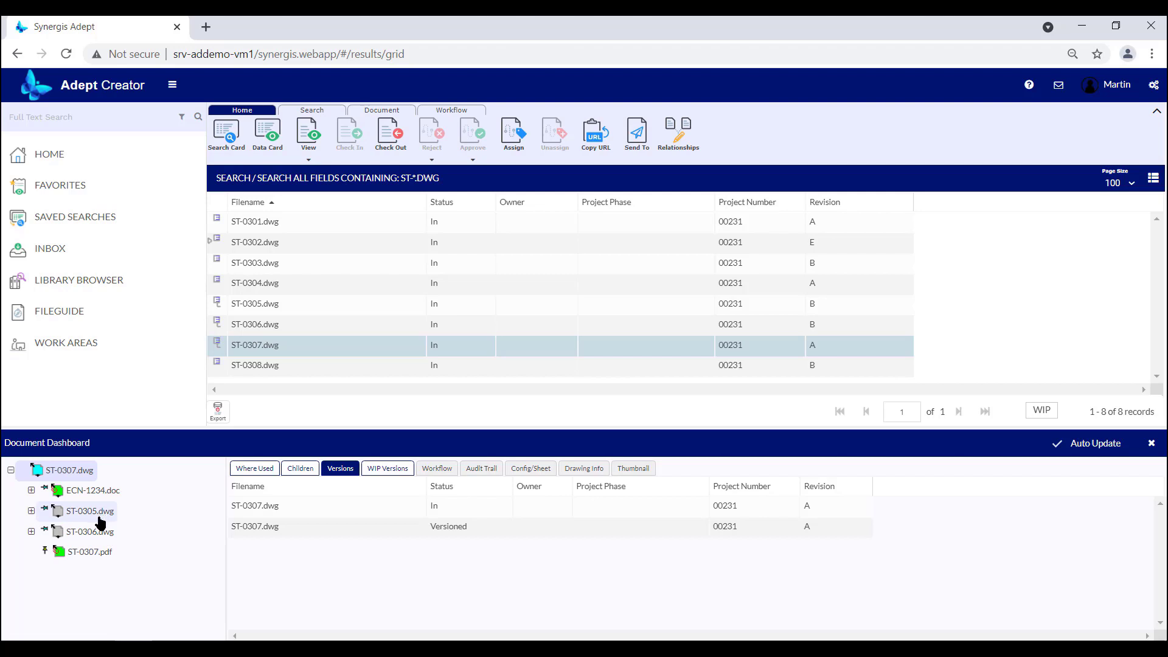
pyautogui.click(298, 474)
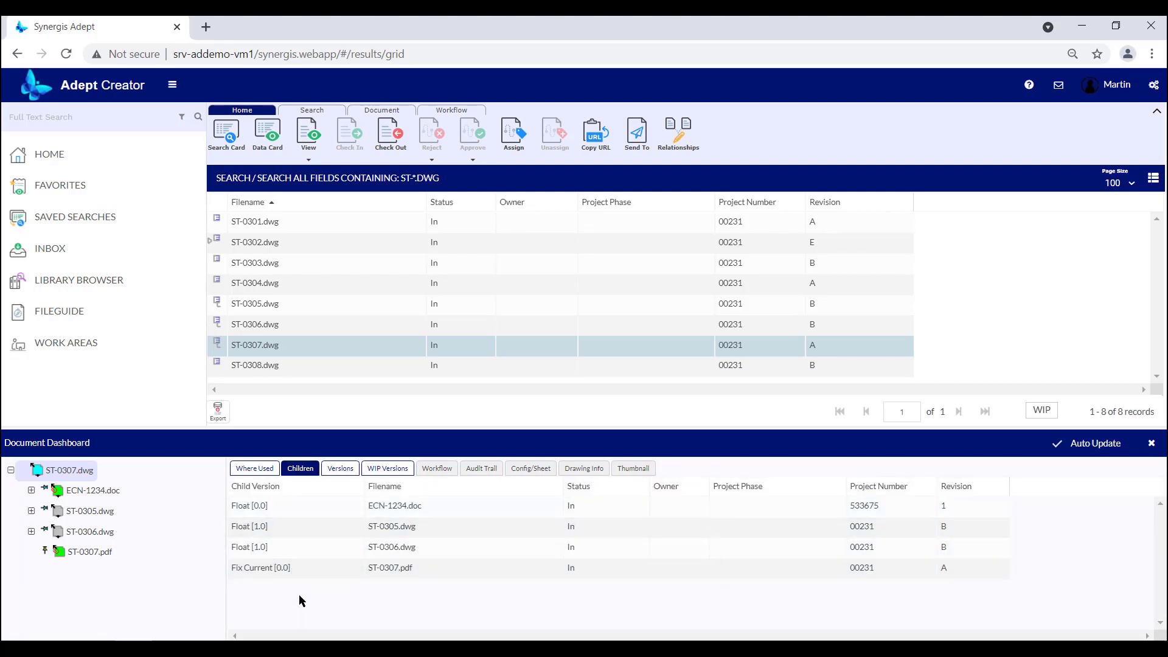
pyautogui.click(254, 469)
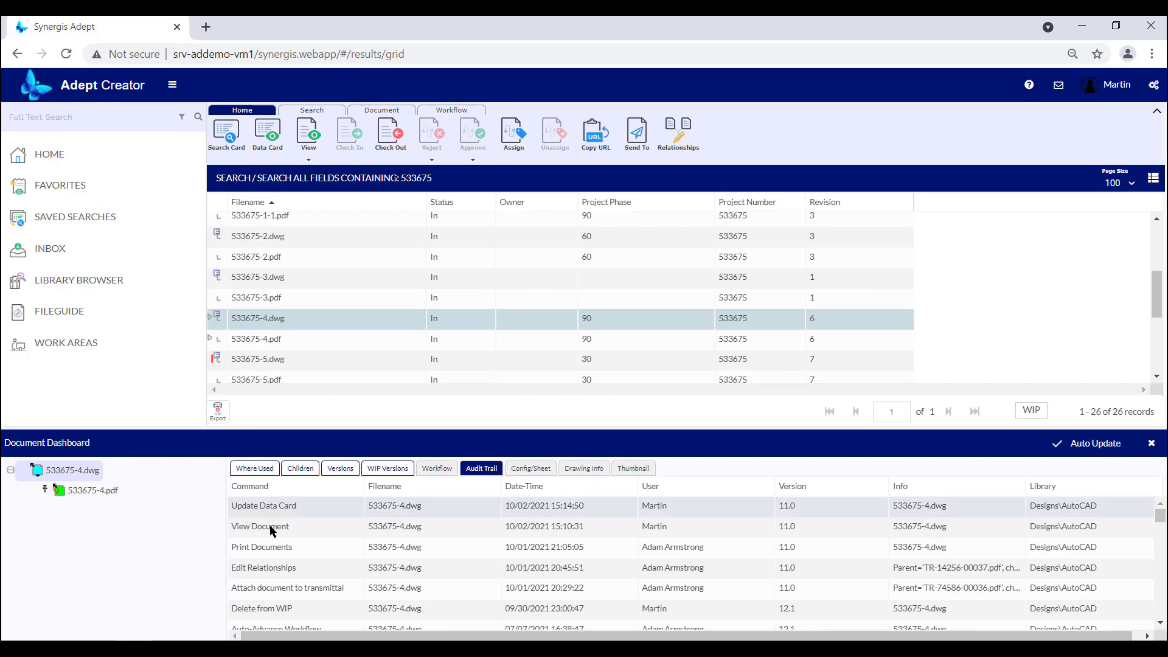
# Go through the audit trail of 533675-4.dwg and select the View Document entry dated 04/13/2020.
pyautogui.scroll(-5, 273, 541)
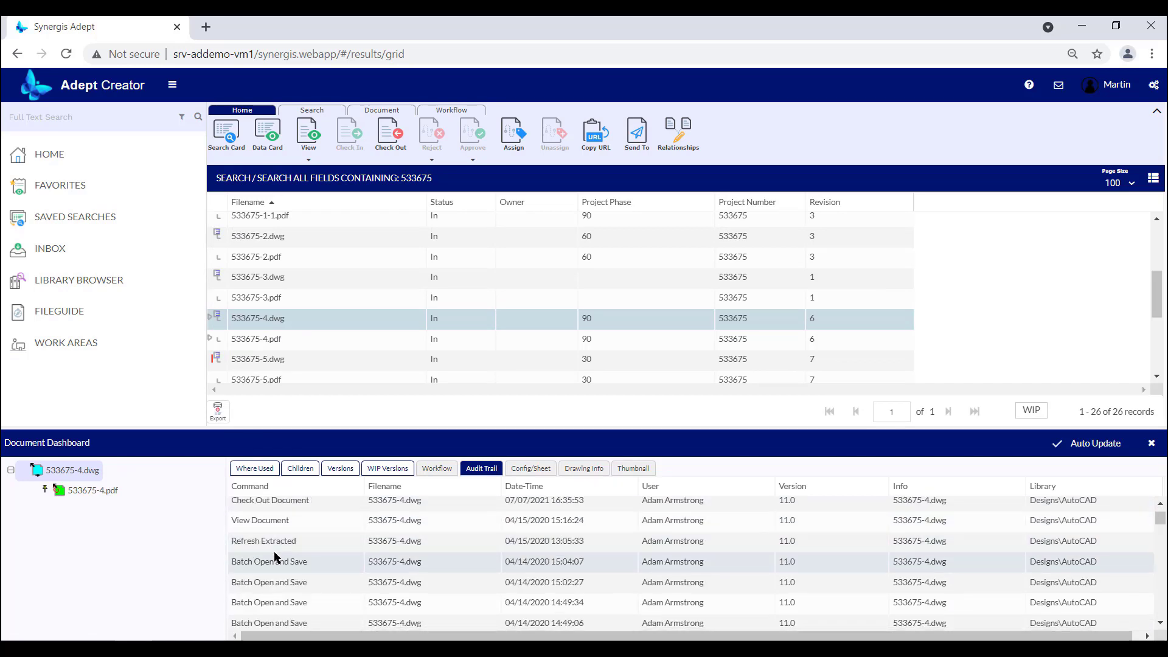
pyautogui.scroll(-2, 275, 556)
pyautogui.scroll(-2, 270, 563)
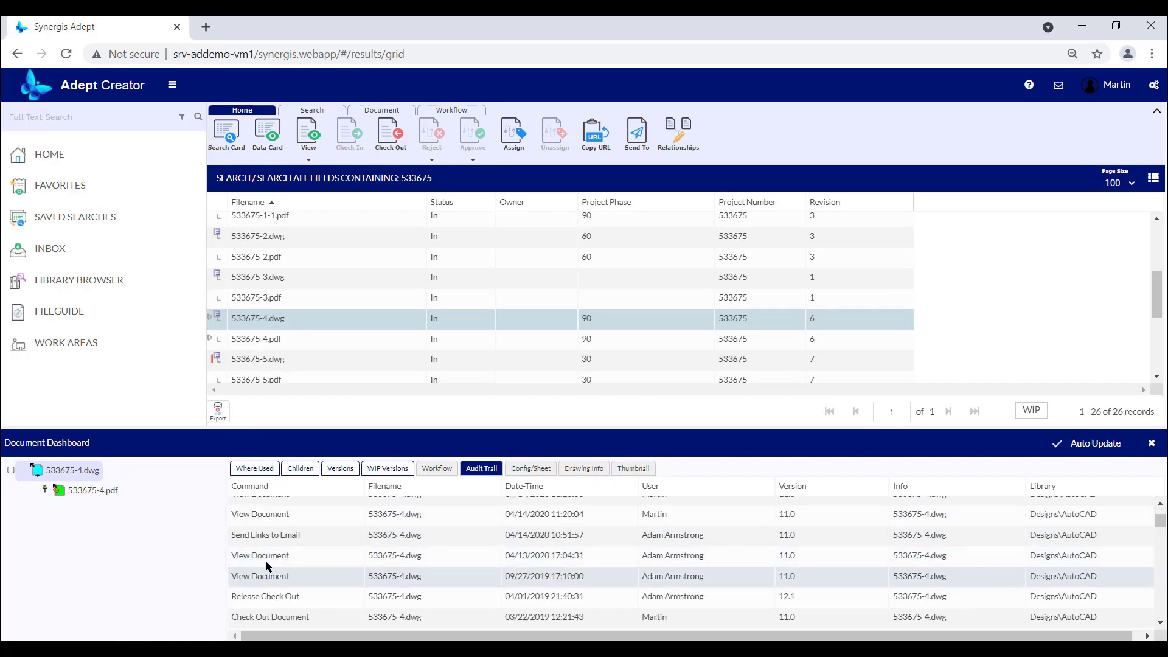
pyautogui.click(268, 559)
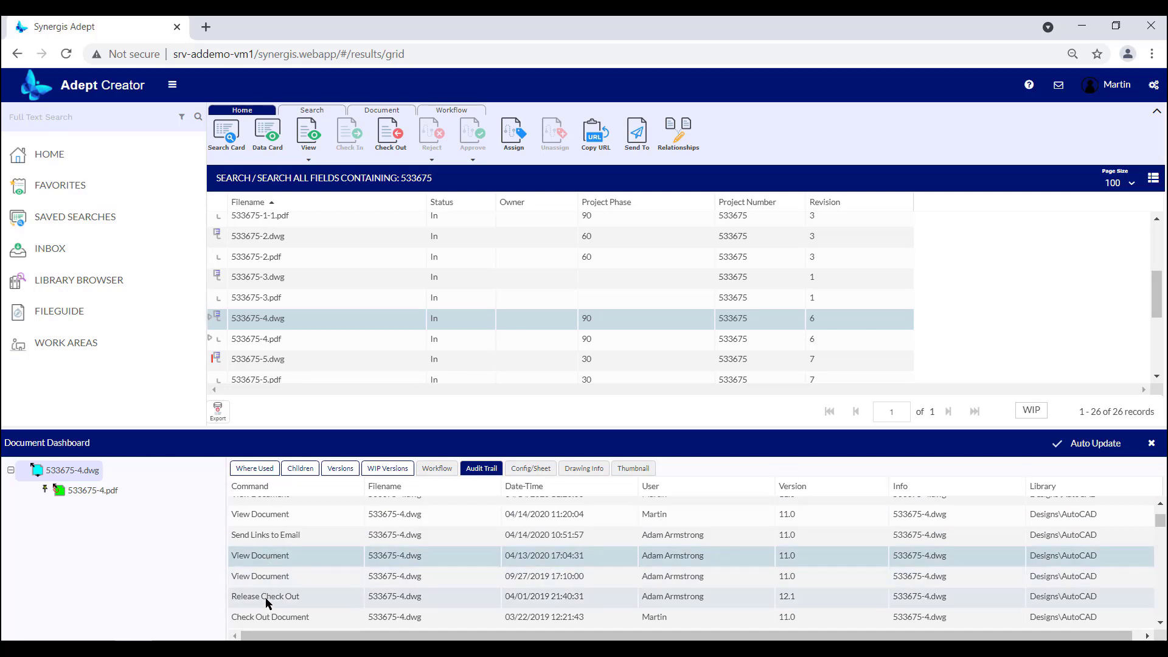
# Select the Check Out Document entry dated 03/22/2019 in the audit trail, and show the thumbnail of 533675-4.dwg.
pyautogui.click(268, 616)
pyautogui.scroll(-3, 268, 618)
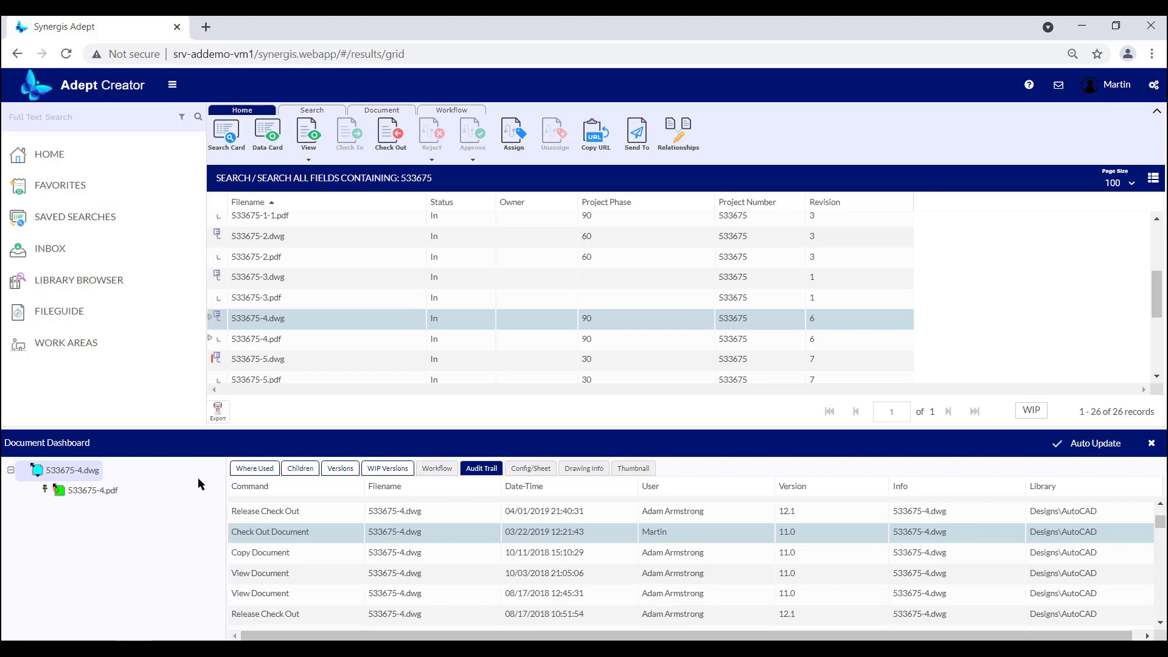
pyautogui.click(630, 472)
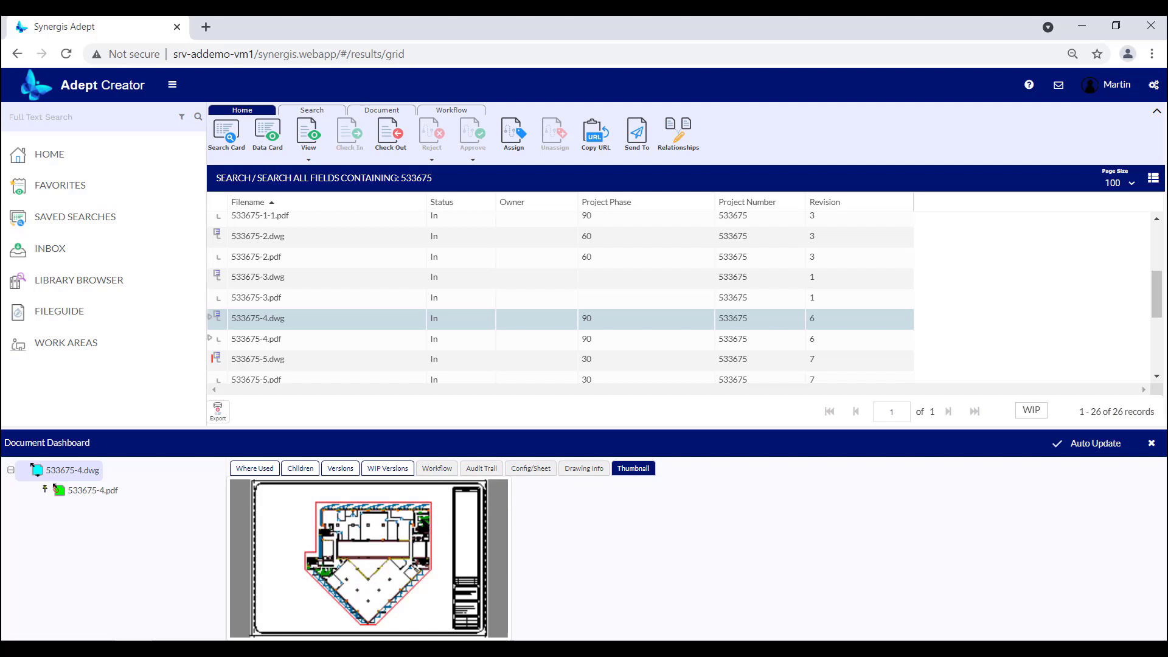
# View 533675-4.dwg in the viewer, inspecting the upper-left corner of the floor plan up close before returning to the full drawing.
pyautogui.click(308, 131)
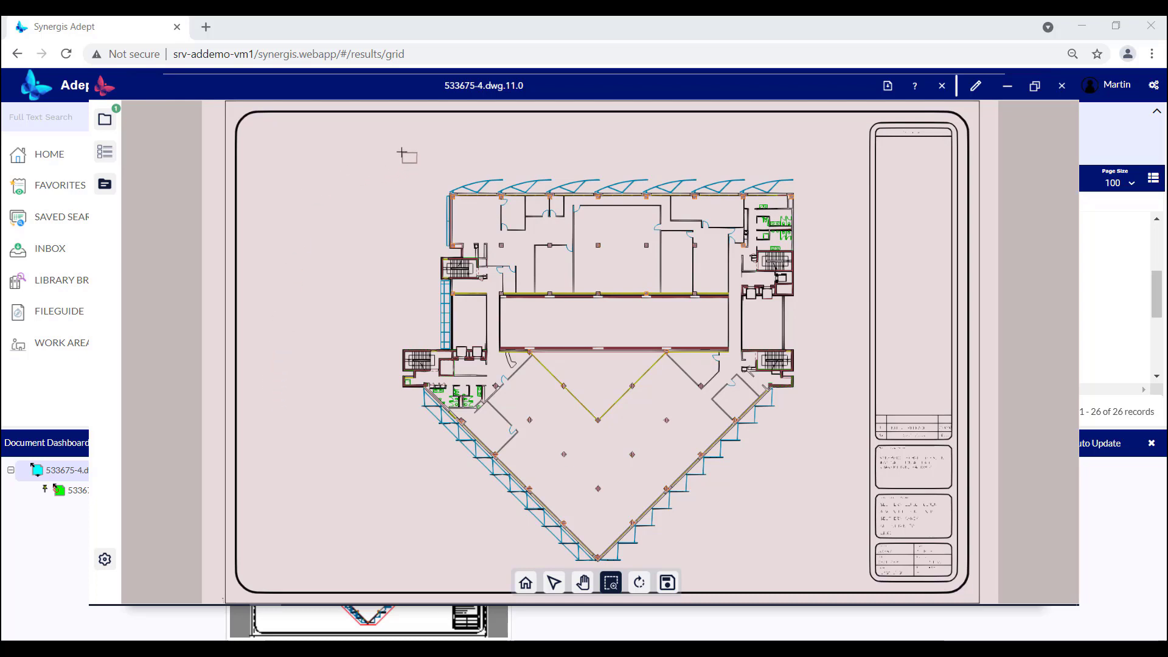
pyautogui.moveTo(395, 144); pyautogui.dragTo(598, 240)
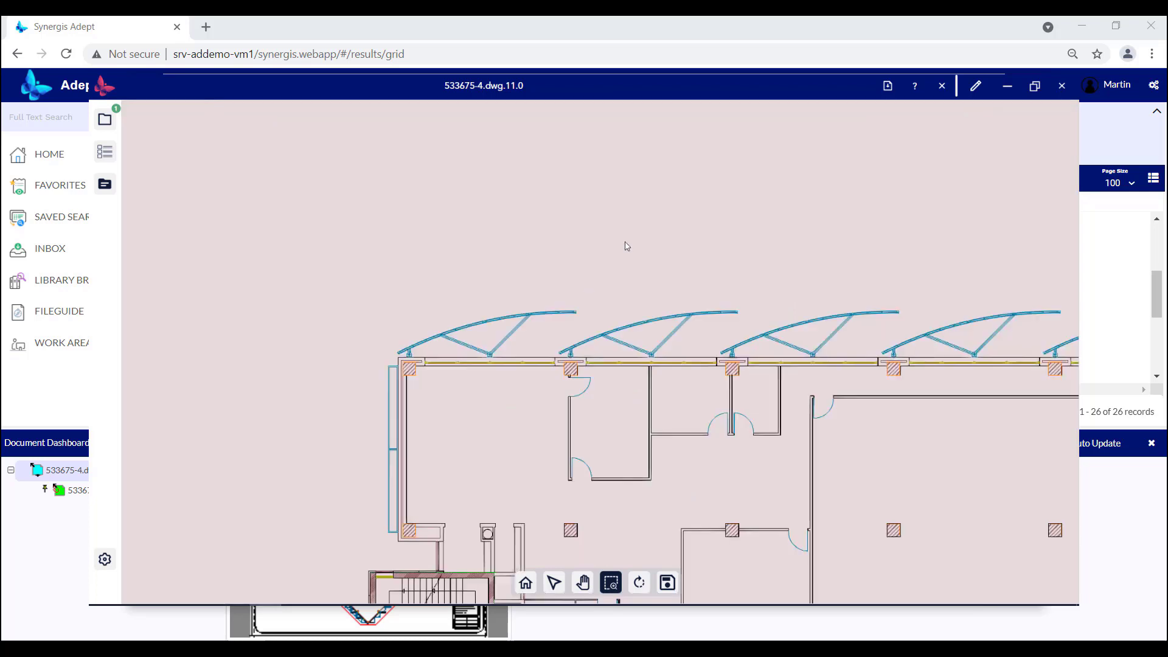
pyautogui.rightClick(630, 239)
pyautogui.click(641, 246)
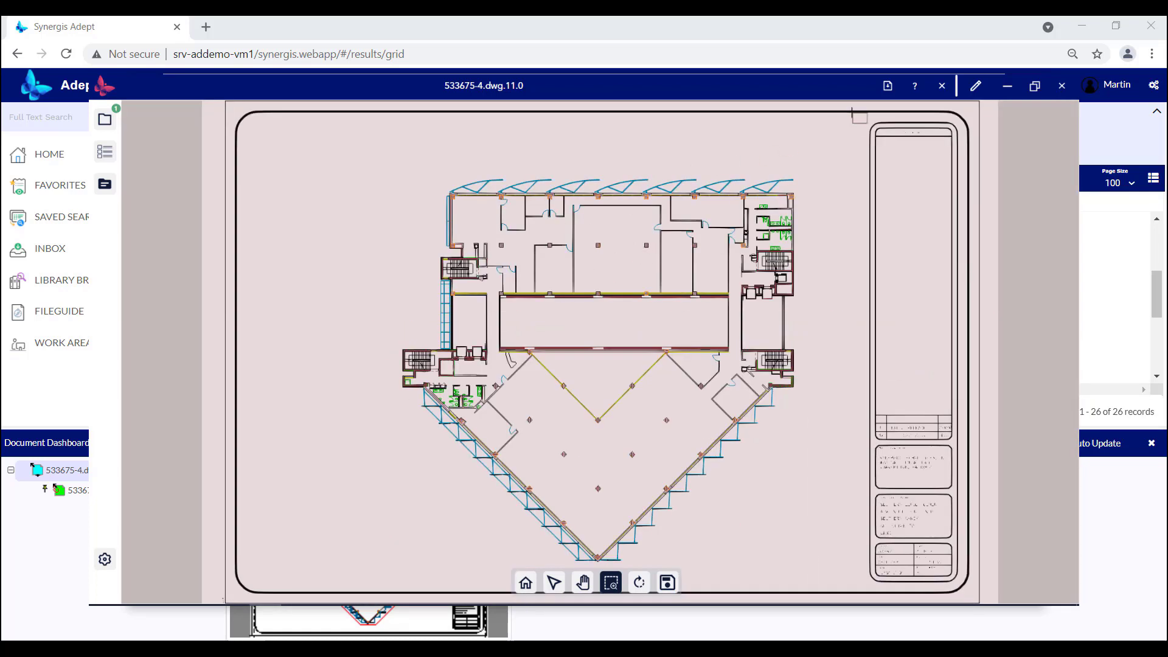
# Mark up the floor plan with a leader callout reading "please remove window" pointing at the upper-left window, and save the markup.
pyautogui.click(973, 88)
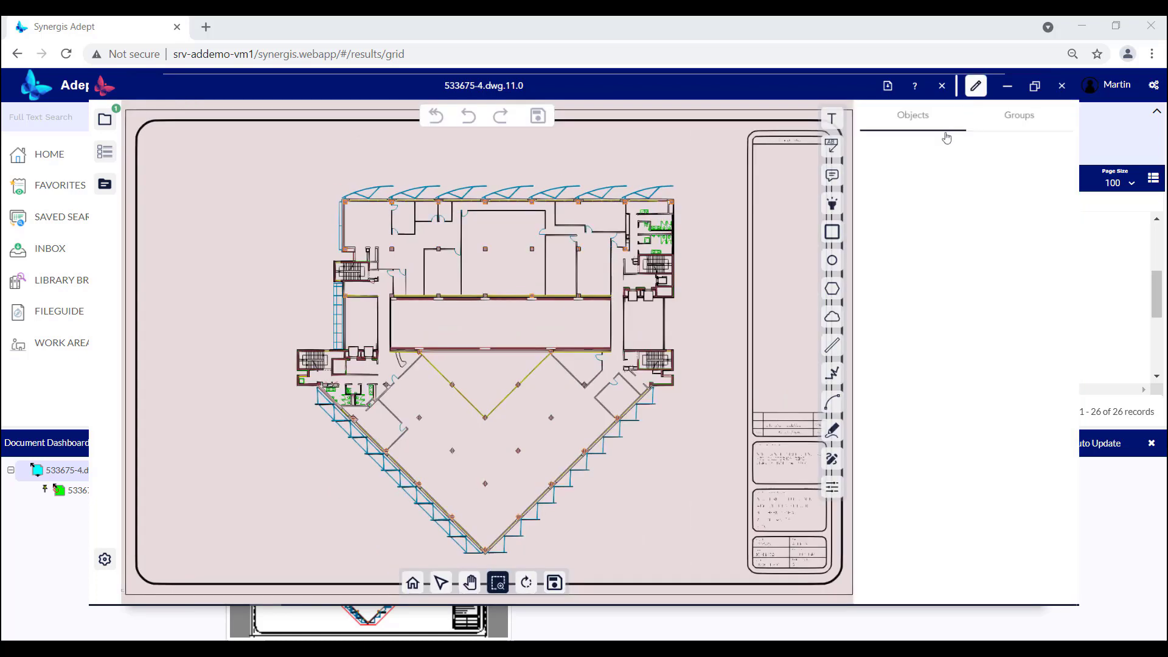
pyautogui.click(833, 149)
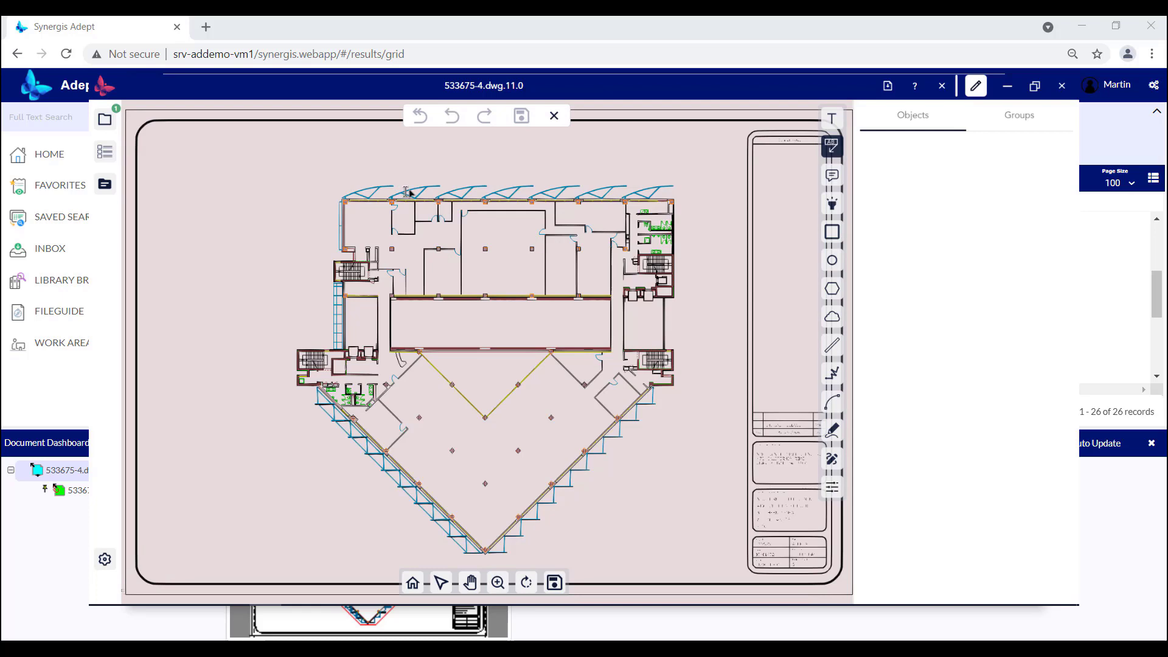
pyautogui.moveTo(405, 190)
pyautogui.mouseDown()
pyautogui.moveTo(338, 254)
pyautogui.moveTo(220, 270)
pyautogui.mouseUp()
pyautogui.write('P')
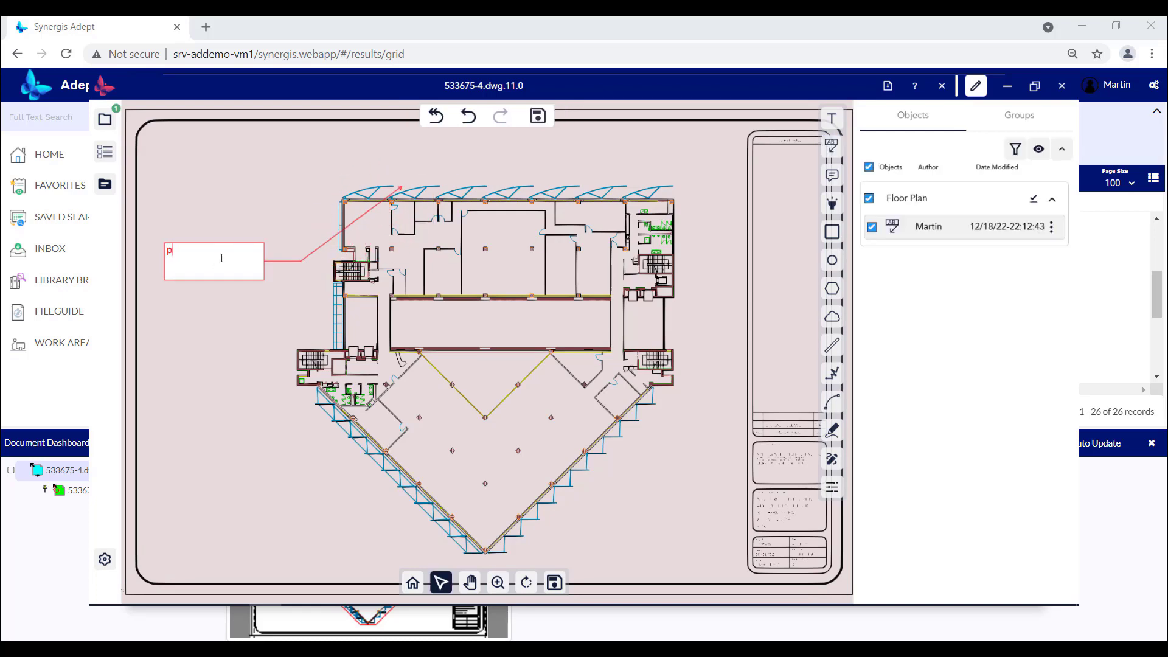
pyautogui.write('lease remove window')
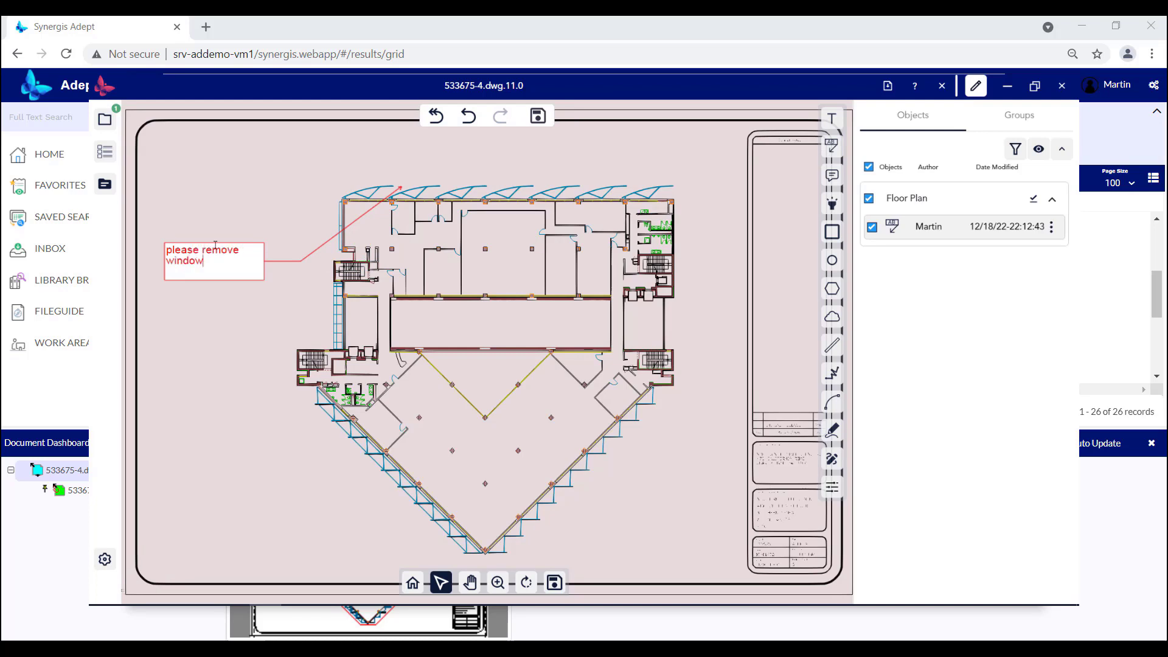
pyautogui.click(200, 311)
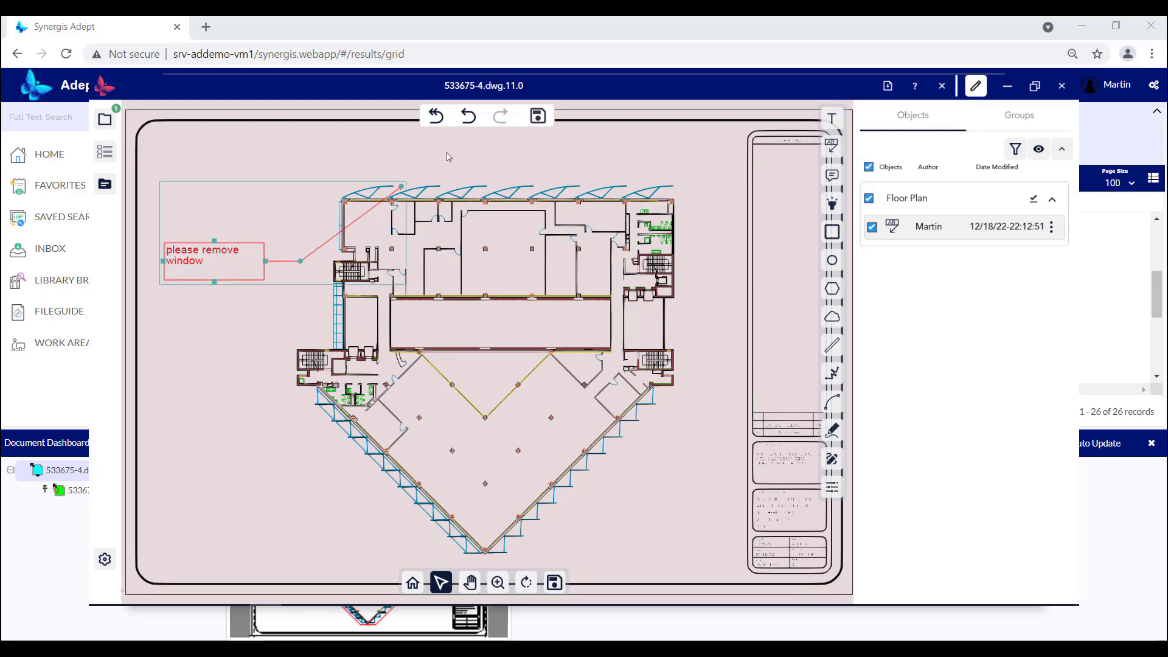
pyautogui.click(533, 118)
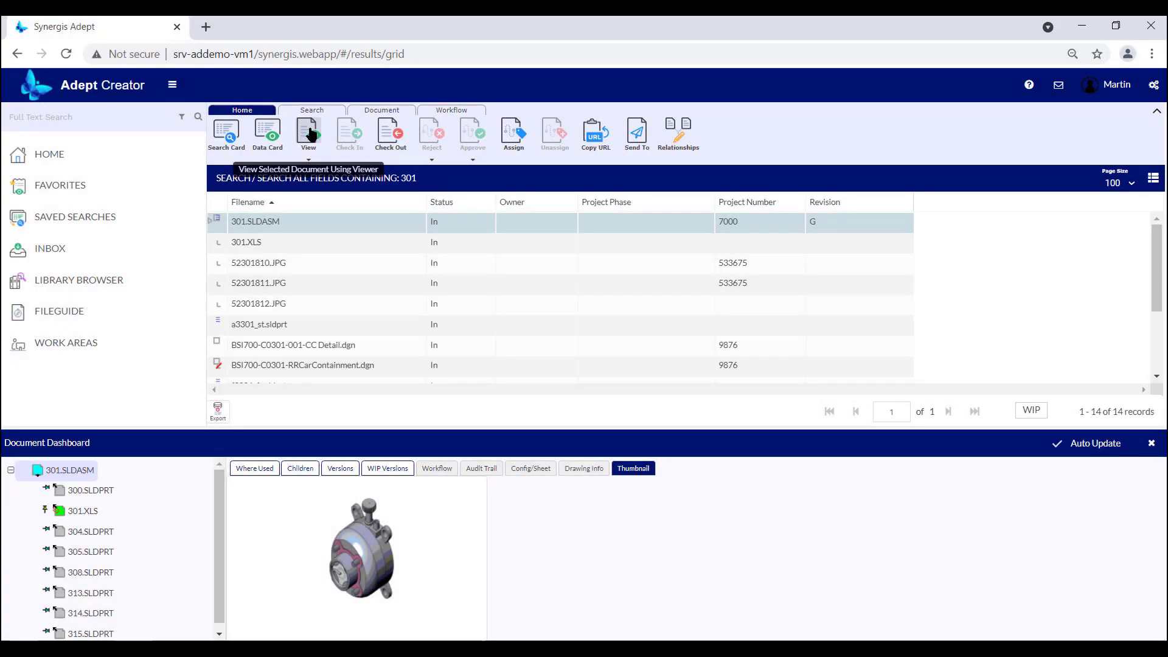
# View the selected SLDASM assembly in 3D, orbit it to see its left side, and restore the home view.
pyautogui.click(310, 134)
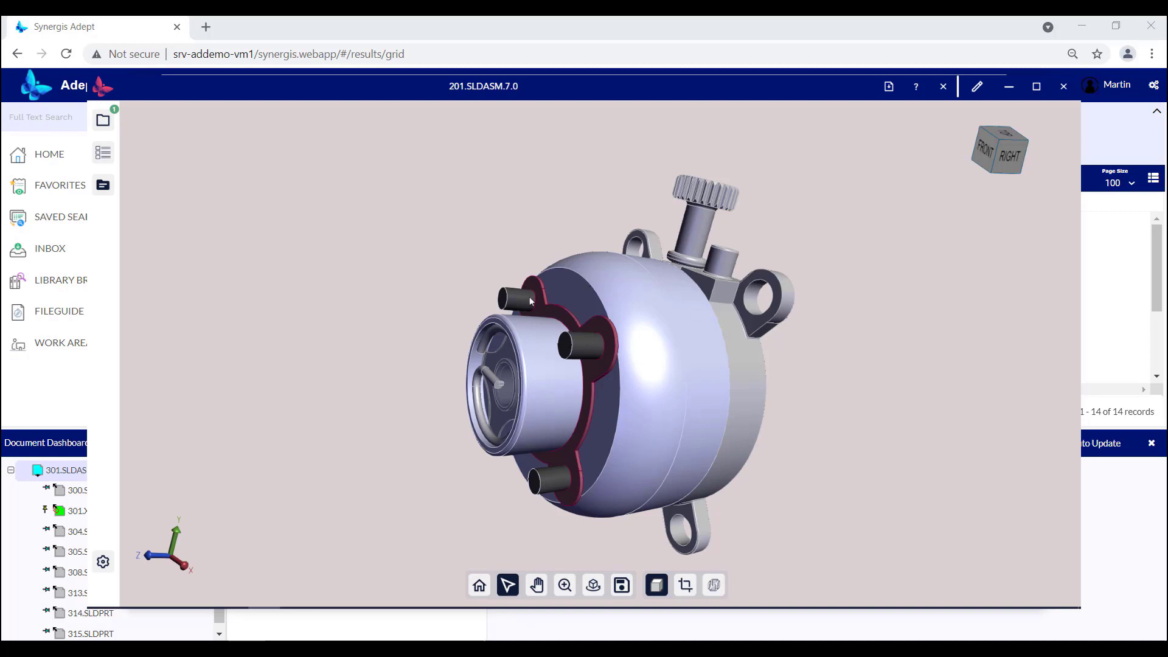
pyautogui.moveTo(529, 299); pyautogui.dragTo(406, 345)
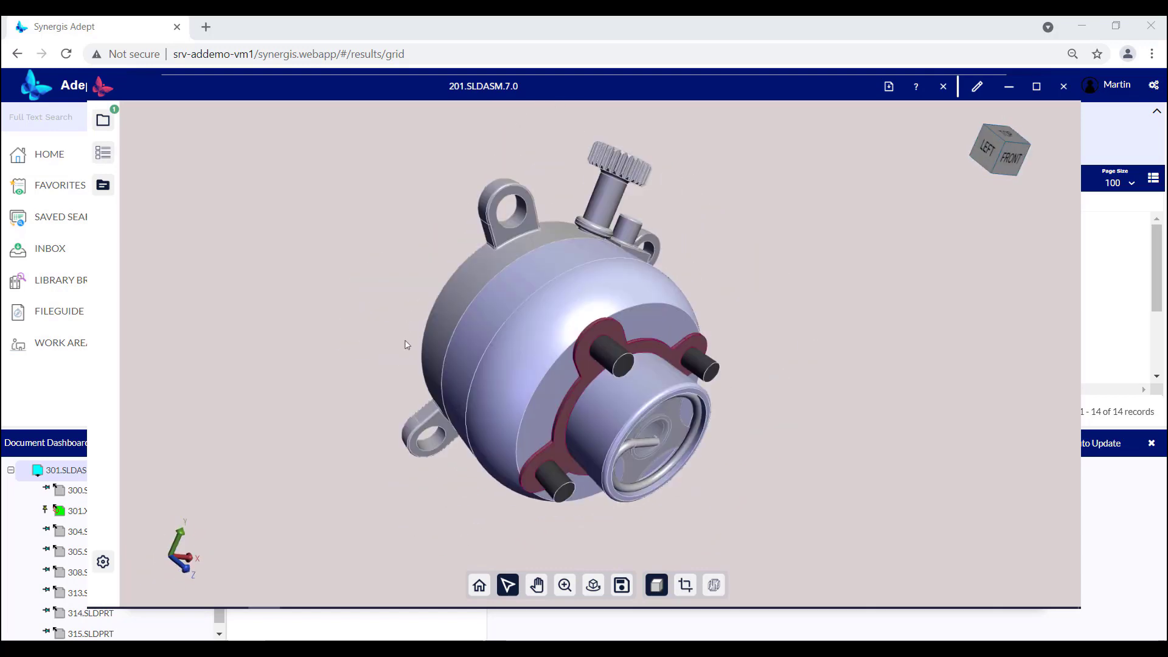
pyautogui.click(479, 585)
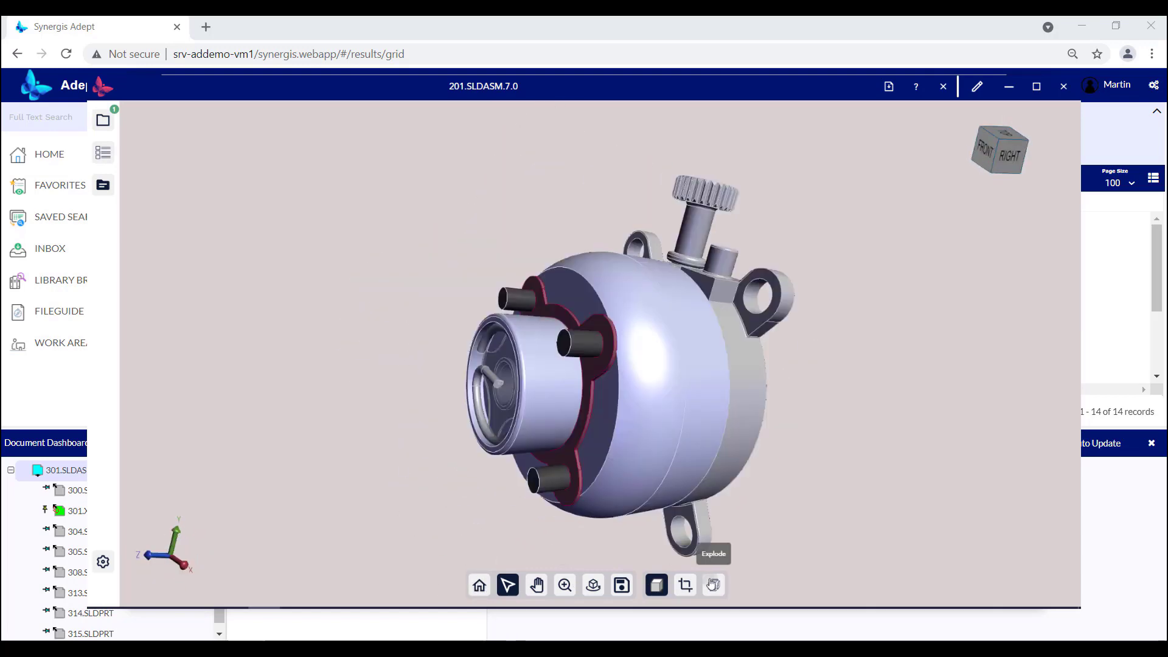
# Examine the assembly exploded at 40 and at a smaller distance, and collapse it again.
pyautogui.click(713, 585)
pyautogui.click(586, 555)
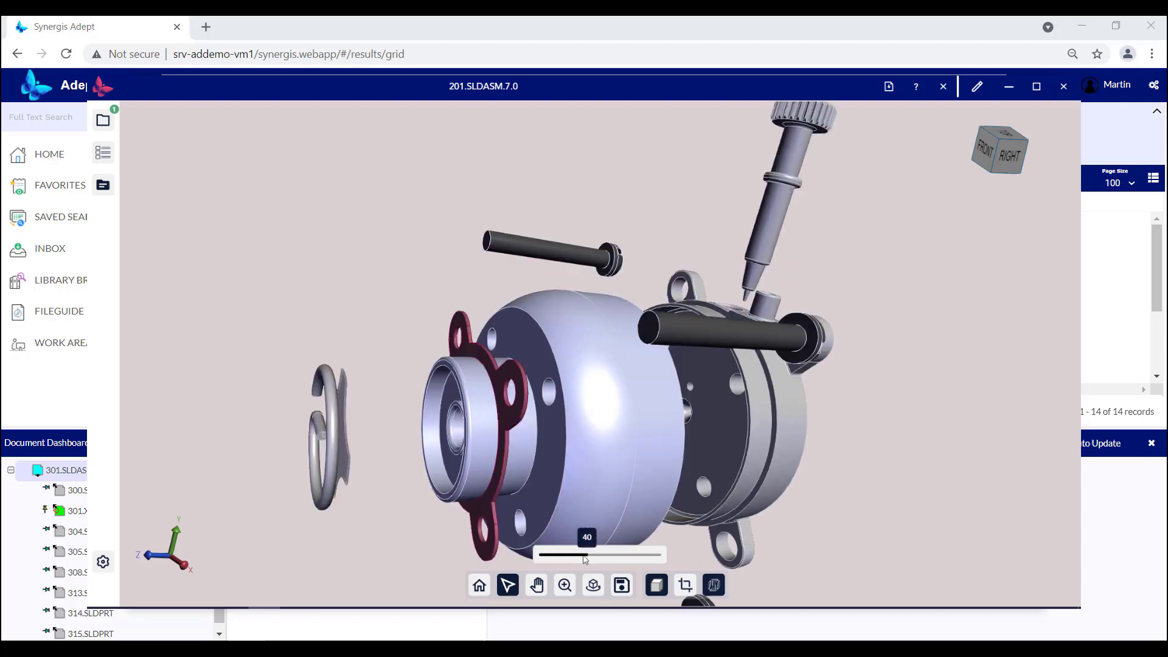
pyautogui.moveTo(585, 558)
pyautogui.mouseDown()
pyautogui.moveTo(641, 554)
pyautogui.moveTo(572, 555)
pyautogui.mouseUp()
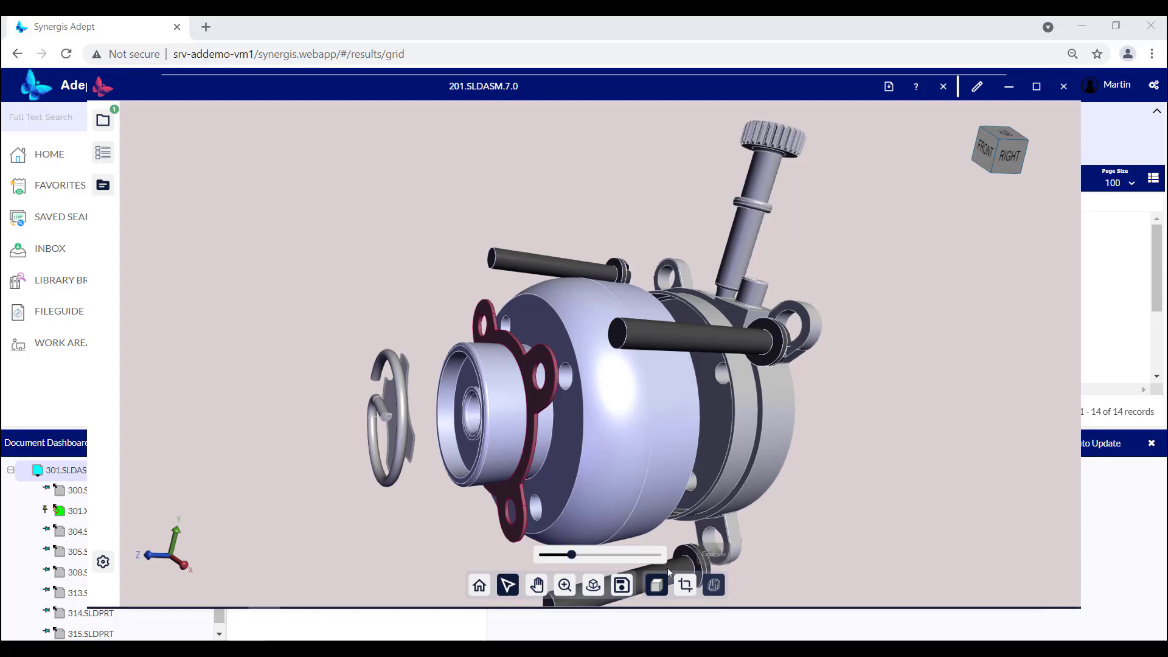
pyautogui.click(714, 585)
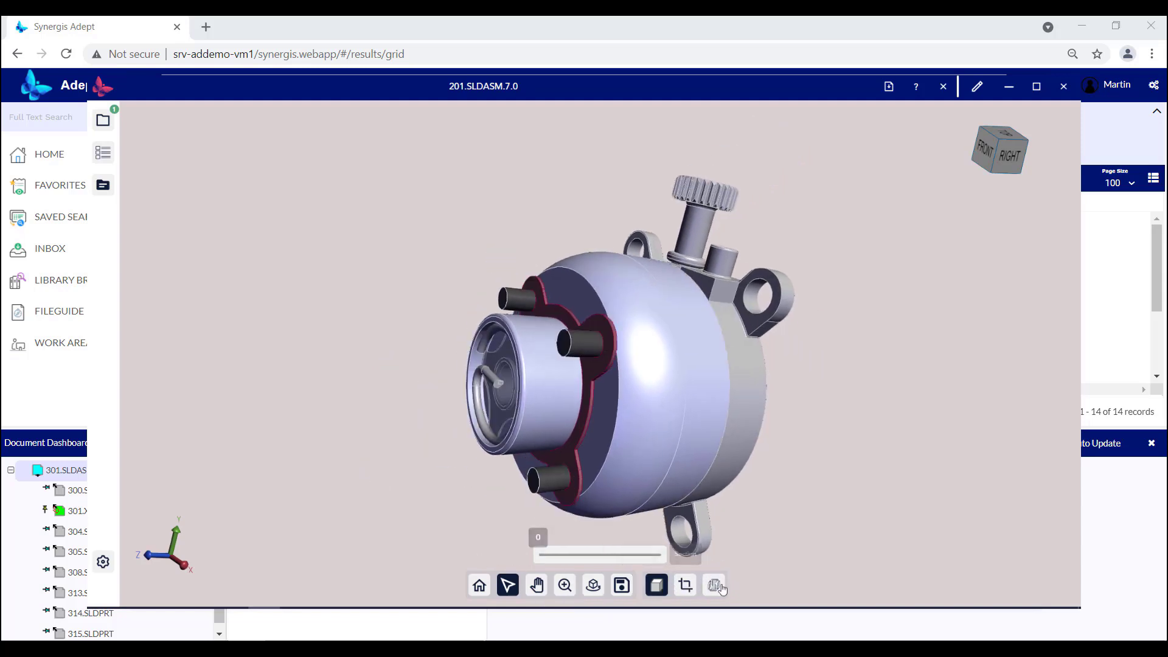
# Examine the assembly's interior with a vertical lengthwise section plane shifted slightly through the housing, and switch the section off.
pyautogui.click(685, 585)
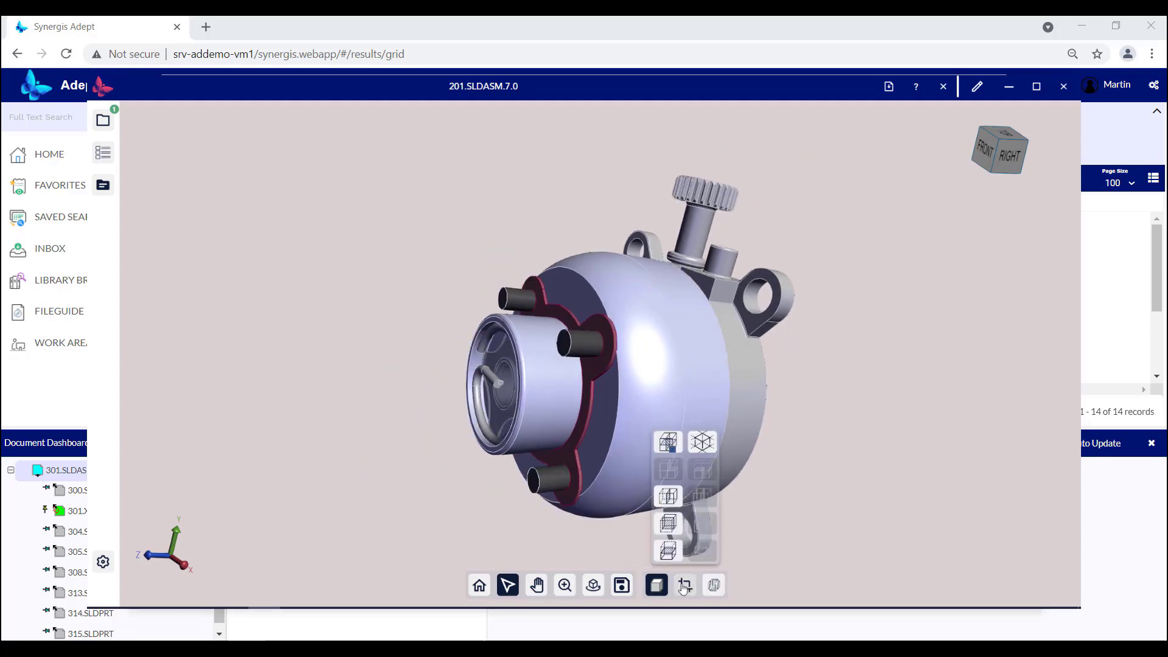
pyautogui.click(667, 497)
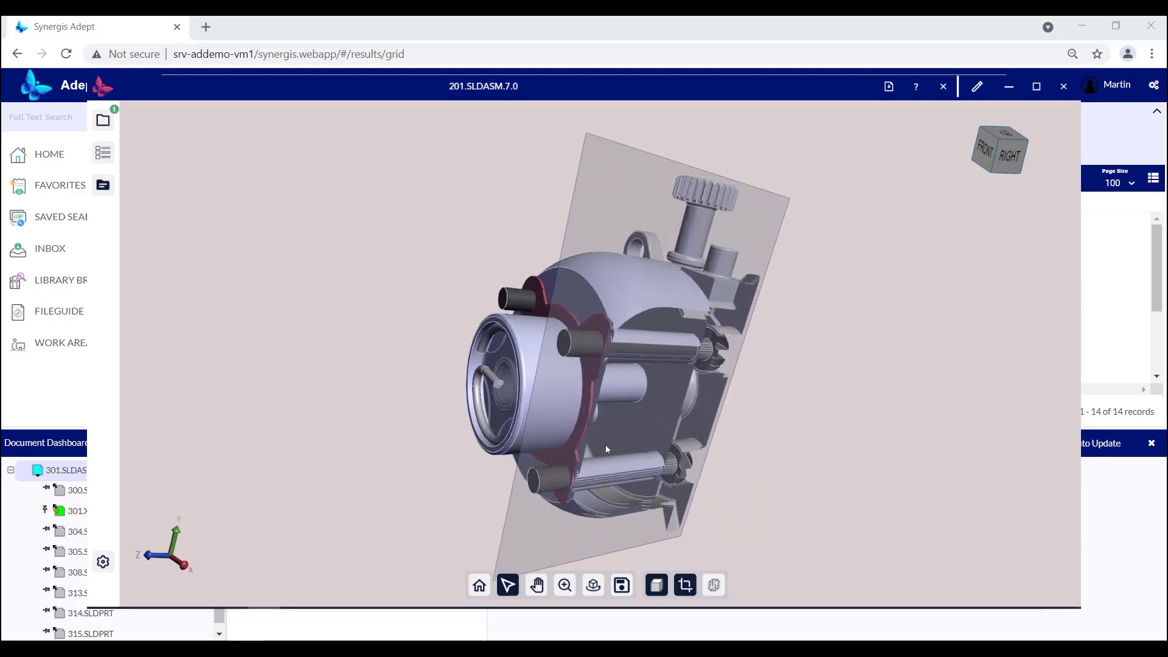
pyautogui.moveTo(605, 449)
pyautogui.mouseDown()
pyautogui.moveTo(627, 458)
pyautogui.moveTo(518, 360)
pyautogui.moveTo(599, 447)
pyautogui.mouseUp()
pyautogui.click(685, 585)
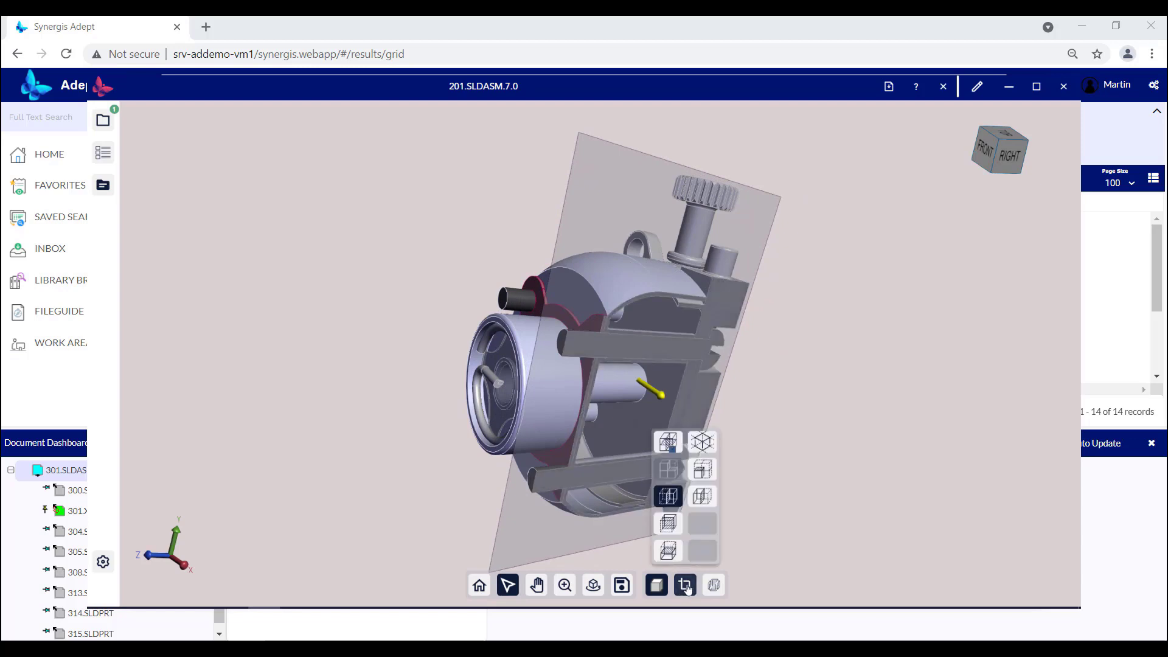
pyautogui.click(668, 496)
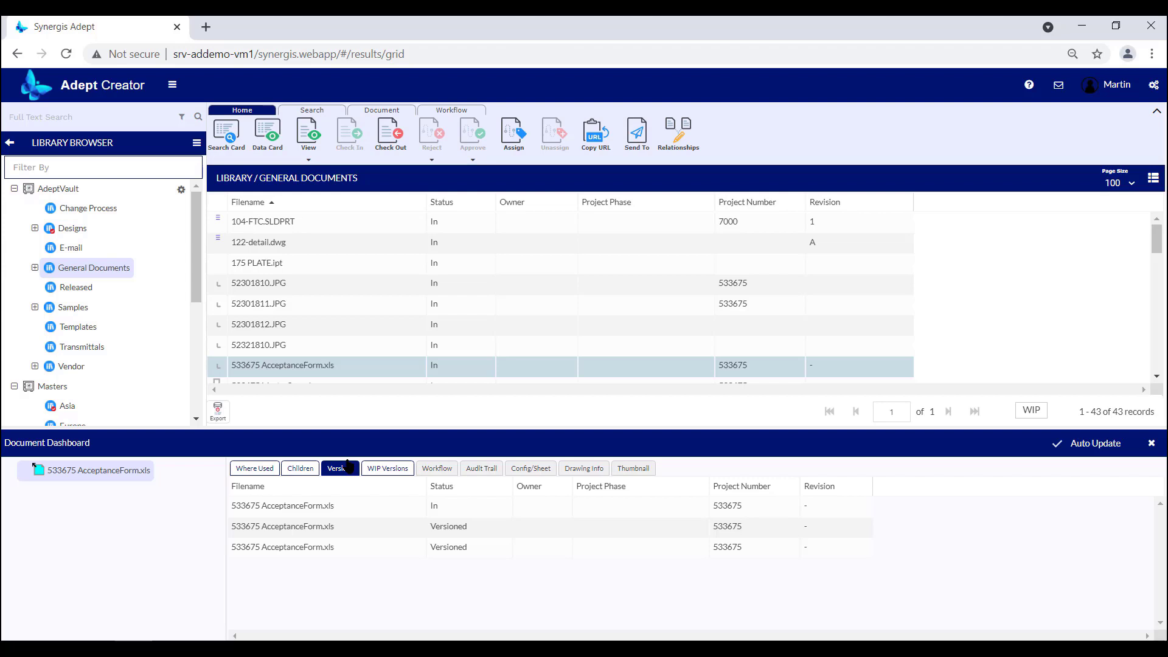
# Check out 533675 AcceptanceForm.xls from General Documents to the current user's work area, and select its checked-out entry among the versions.
pyautogui.click(393, 143)
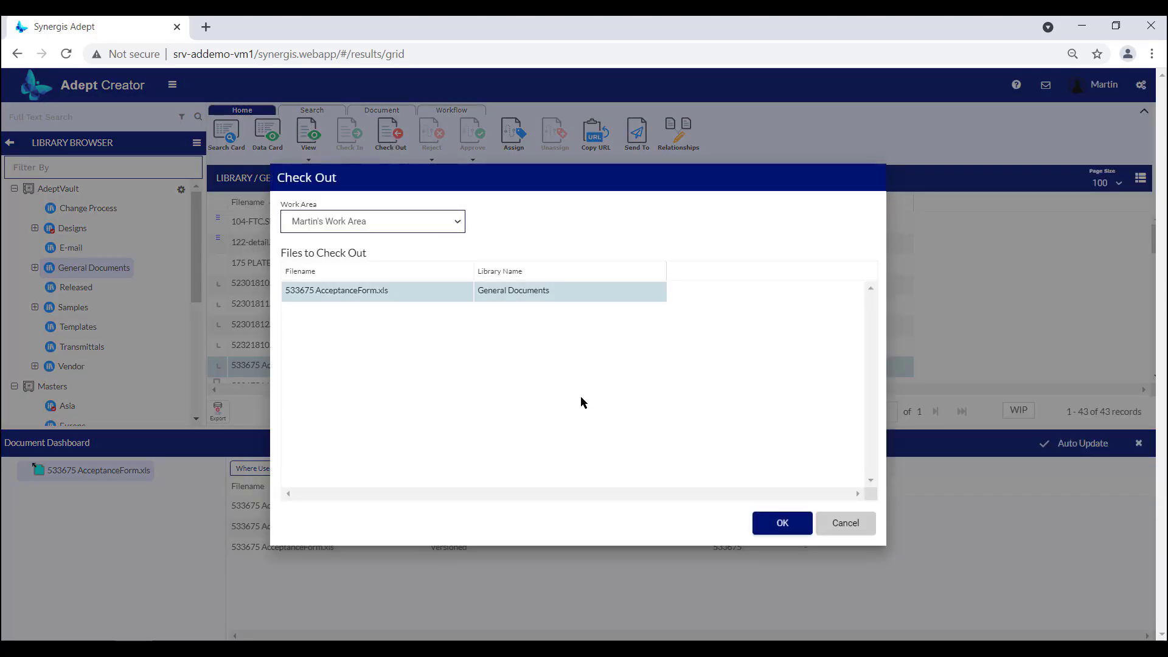
pyautogui.click(775, 520)
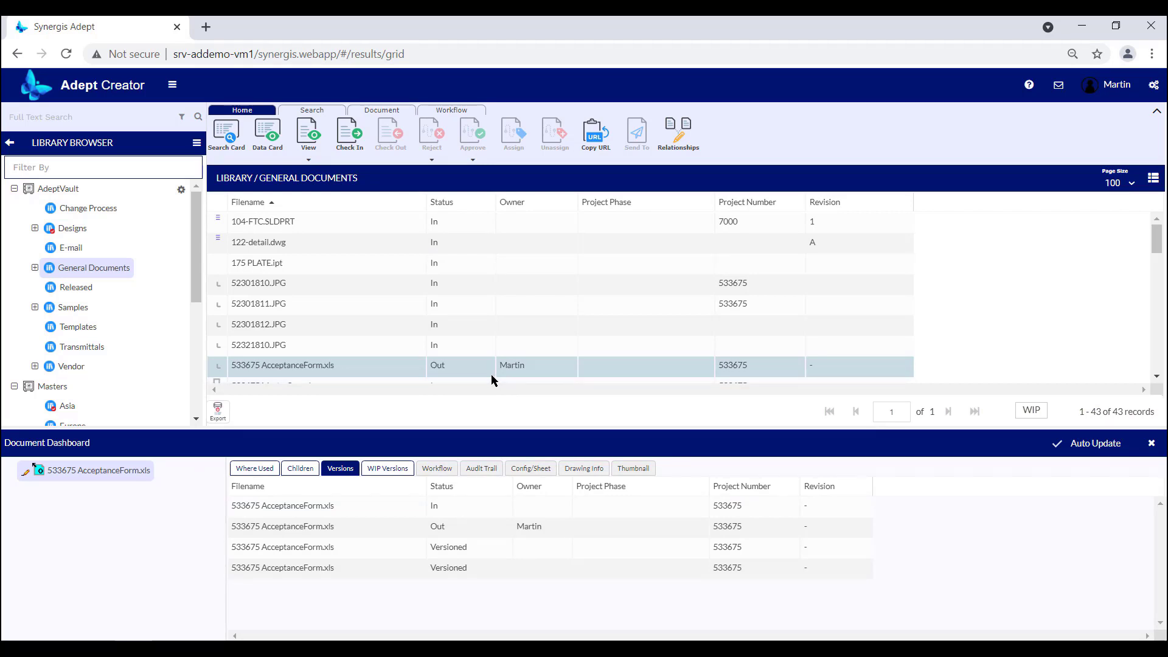
pyautogui.click(495, 526)
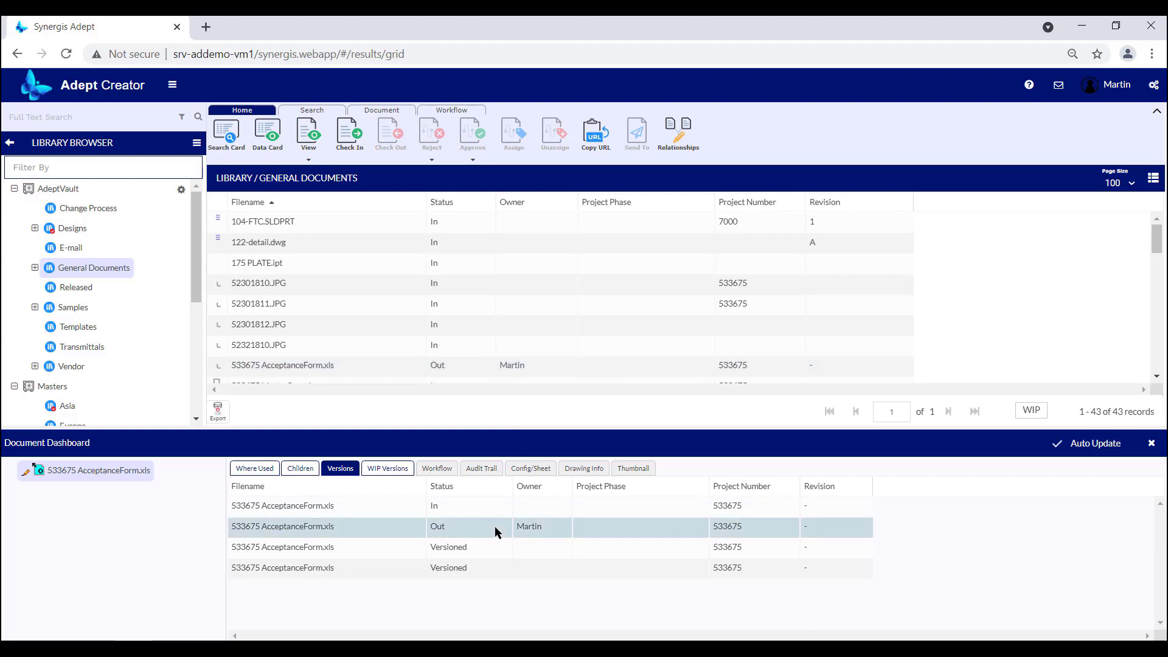
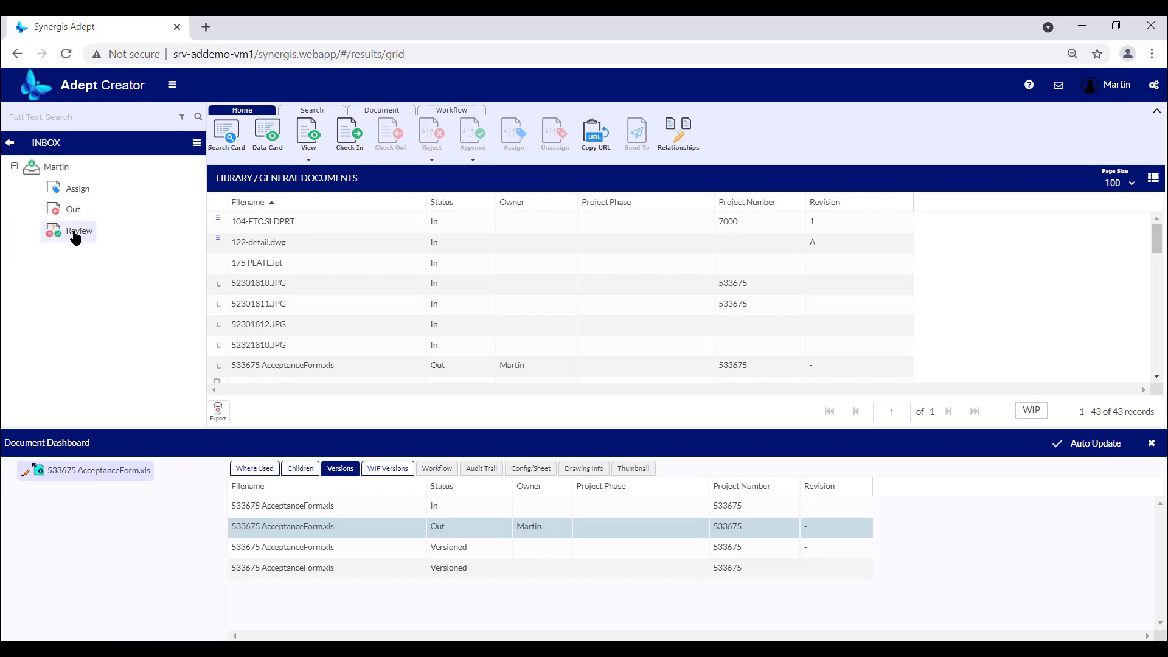
# List the inbox documents awaiting review, and show the workflow of Rear Exhaust Manifold Seal.ipt in the Document Dashboard.
pyautogui.click(76, 236)
pyautogui.click(273, 294)
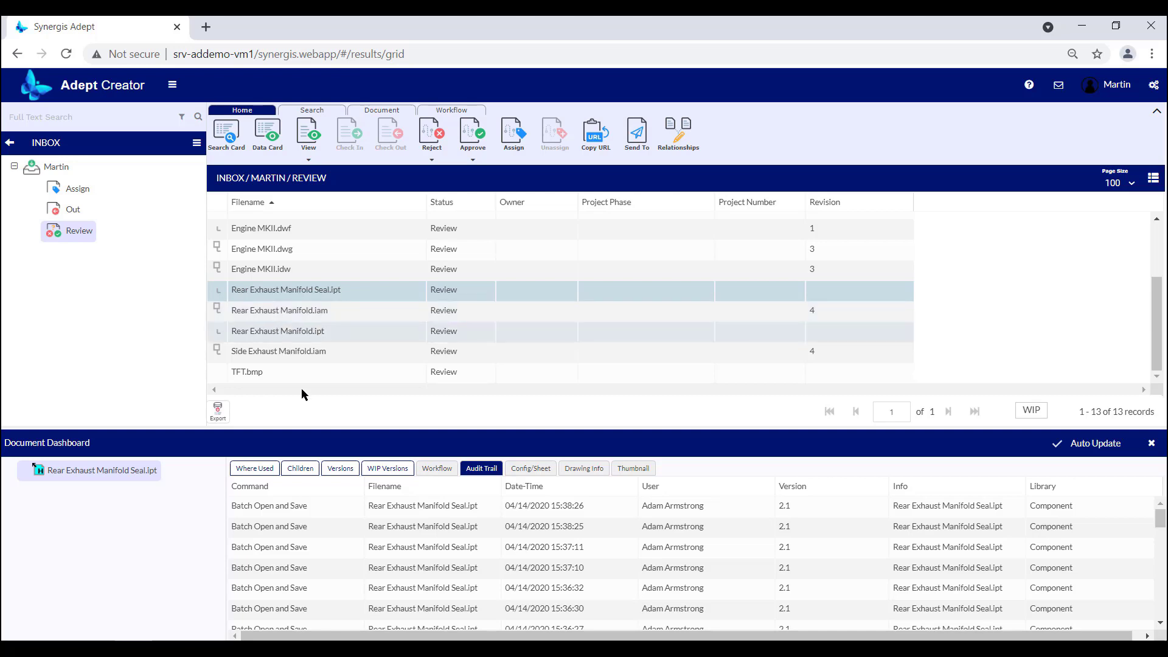
pyautogui.click(435, 470)
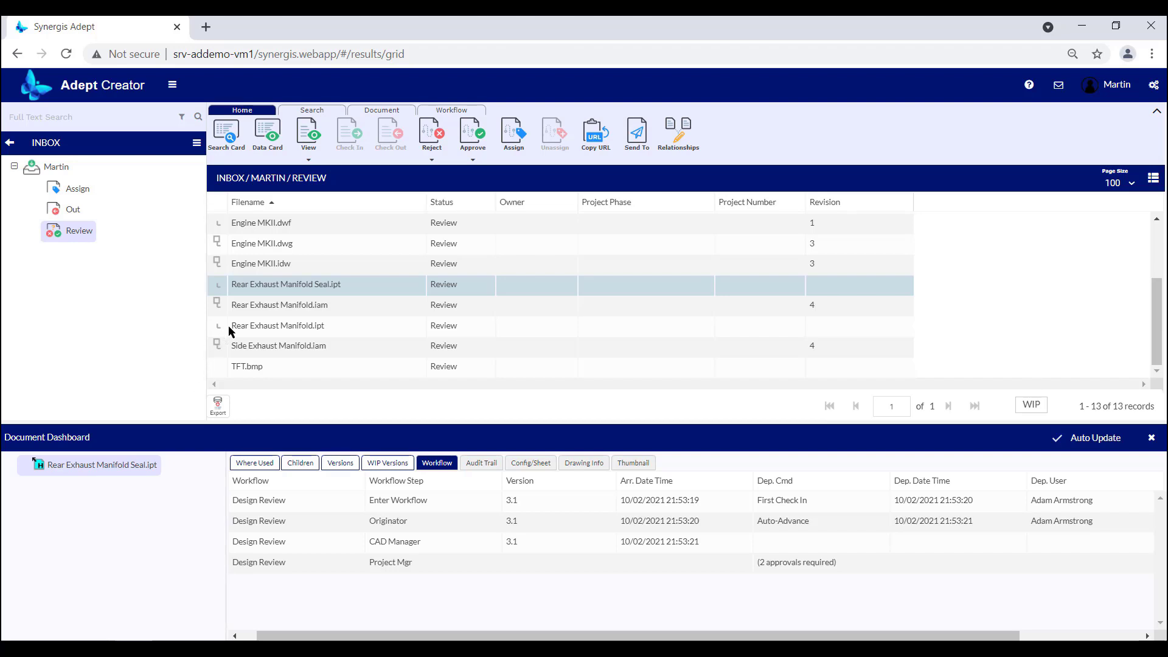
# Approve Rear Exhaust Manifold Seal.ipt at the CAD Manager step of the Design Review workflow with the comment "nice job".
pyautogui.click(470, 142)
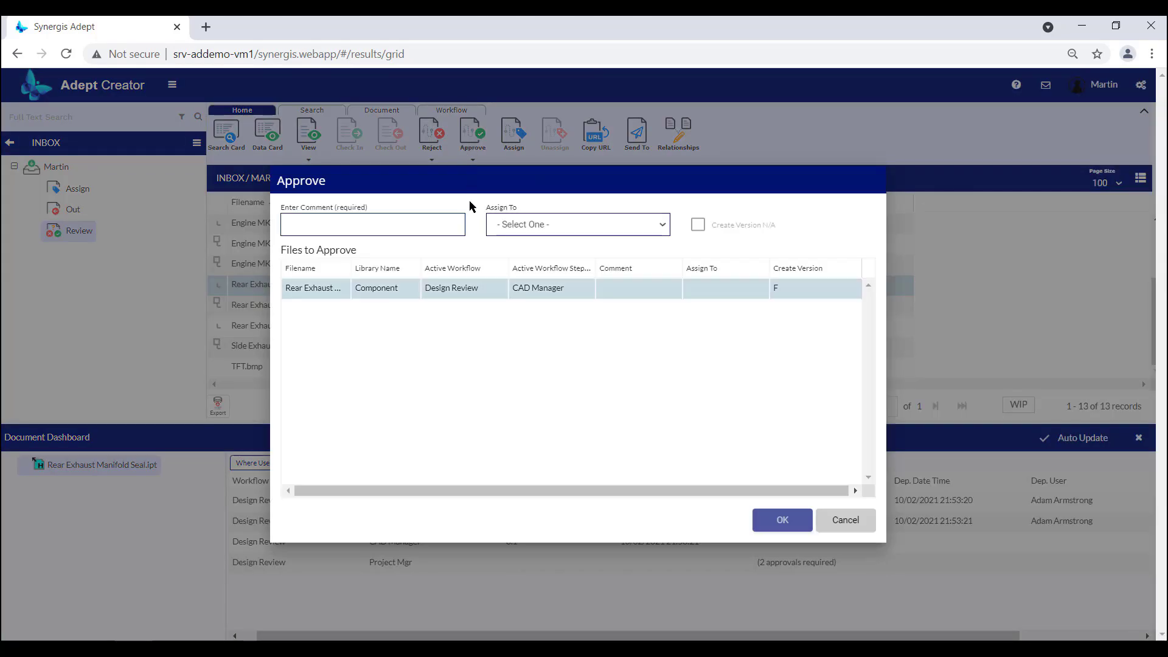
pyautogui.click(416, 224)
pyautogui.write('nic')
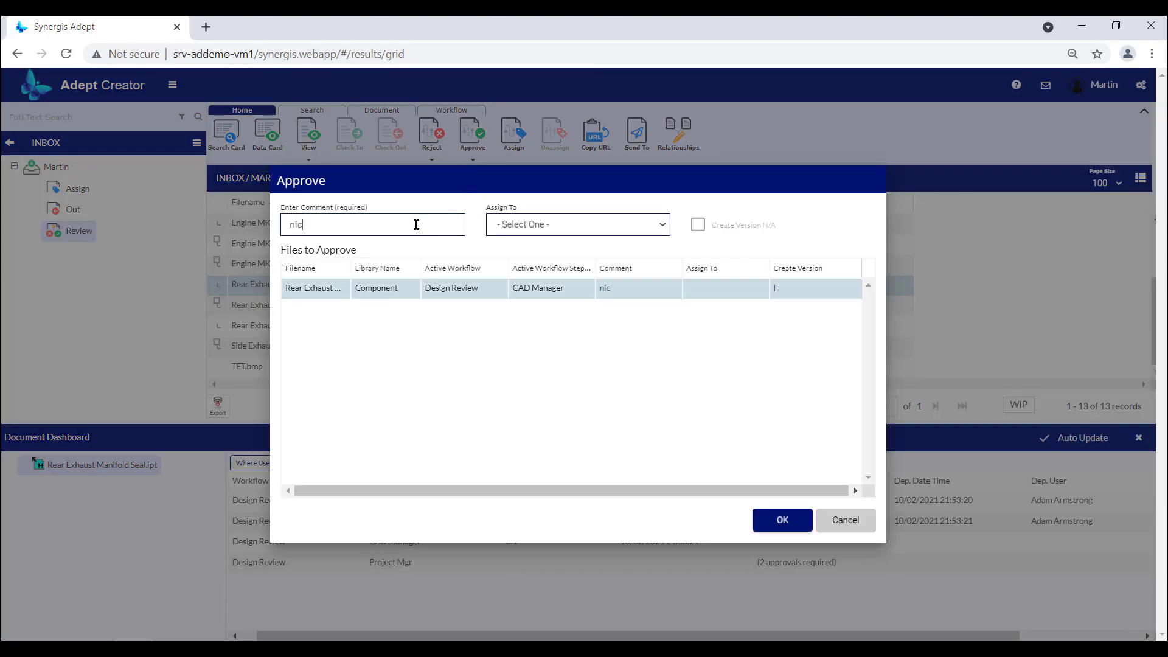
pyautogui.write('e job')
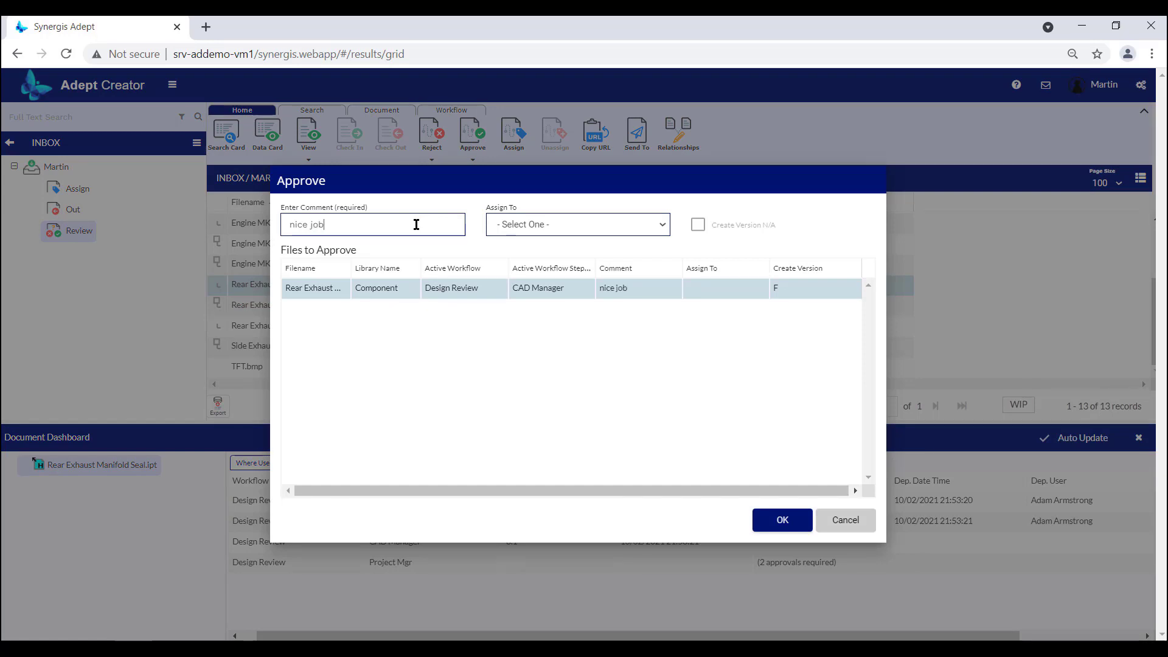
pyautogui.click(781, 520)
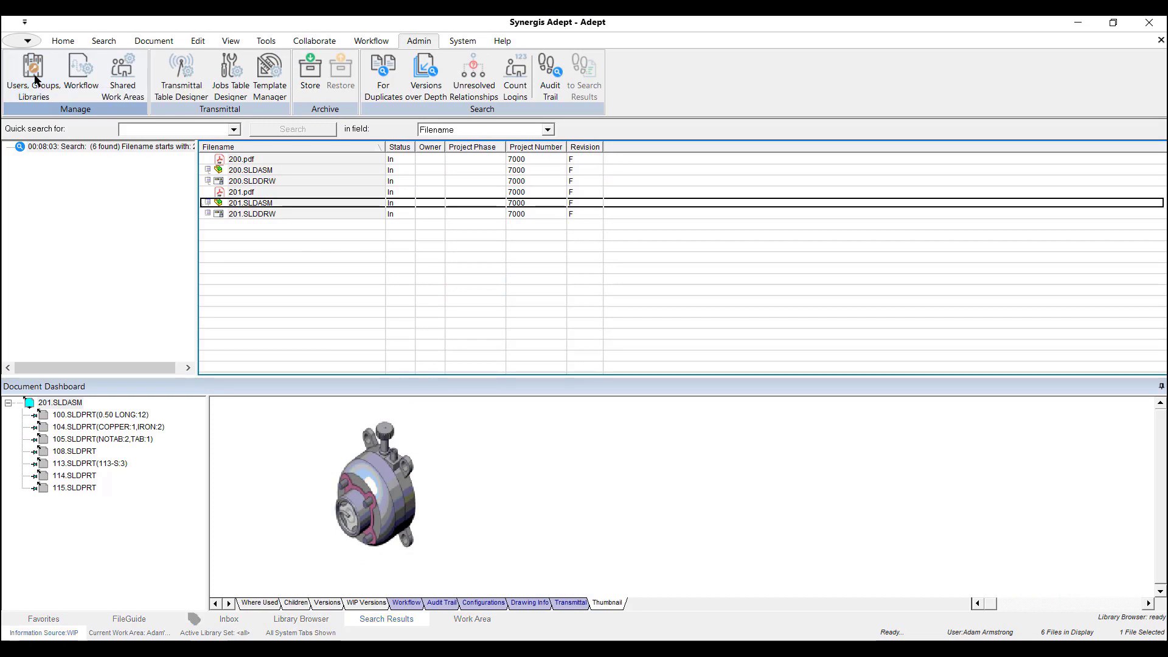
# Cycle the Admin group's rights in the Designs library through the Viewing, Editing and Workflow Managing levels, and apply the Document Managing level.
pyautogui.click(35, 77)
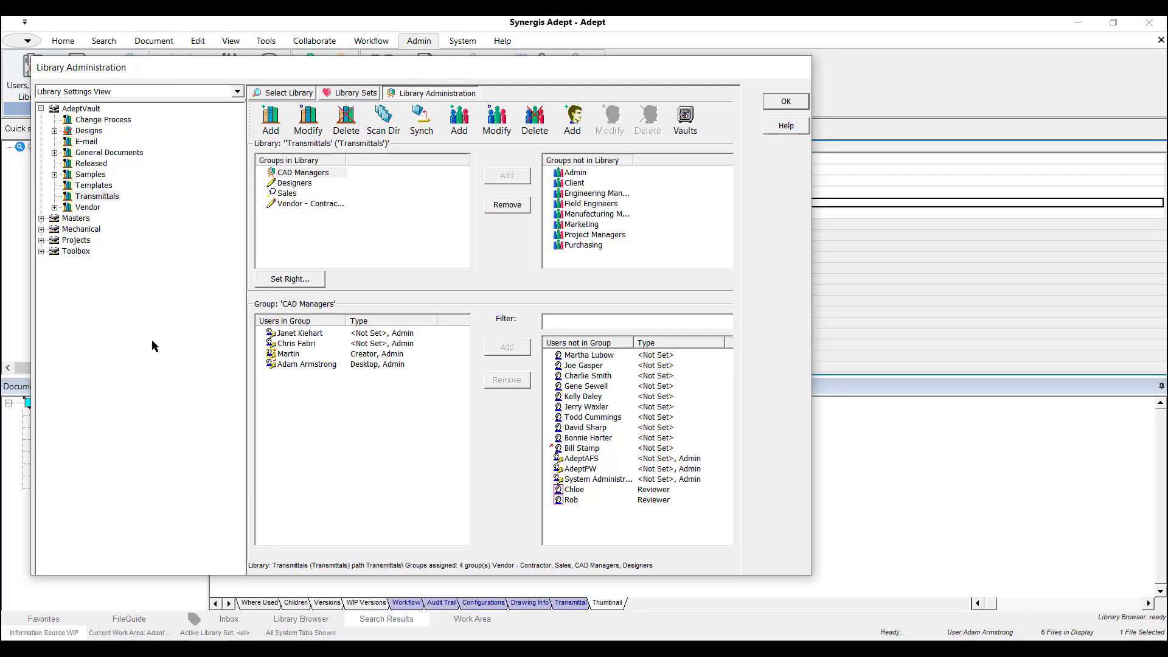
pyautogui.click(91, 131)
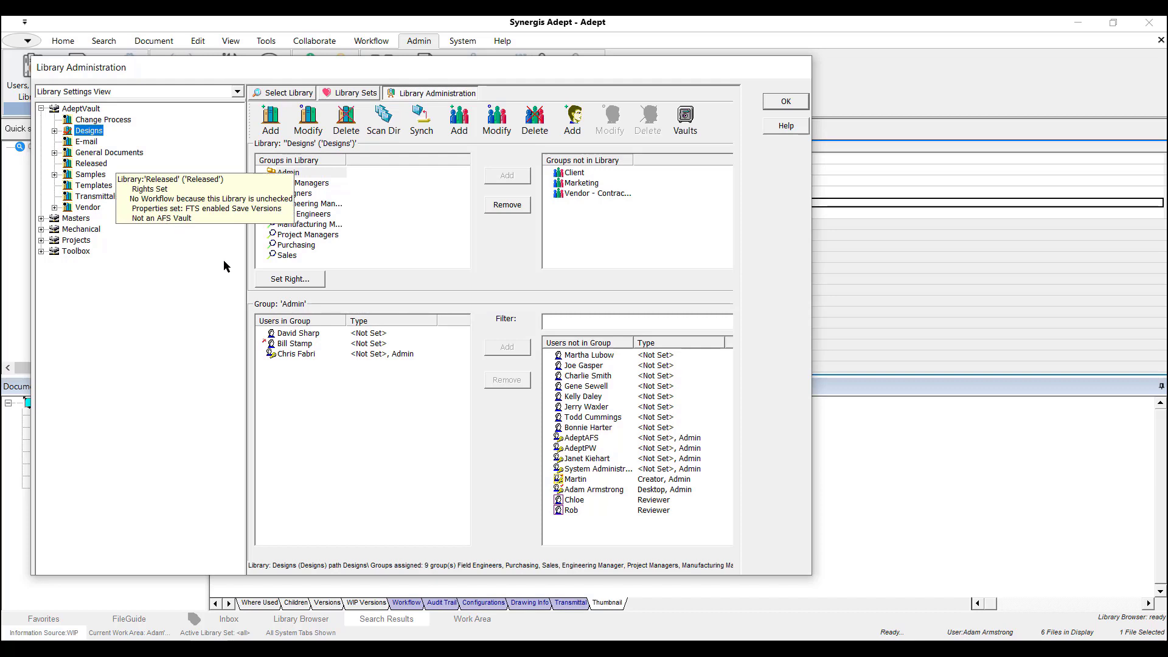
pyautogui.click(289, 279)
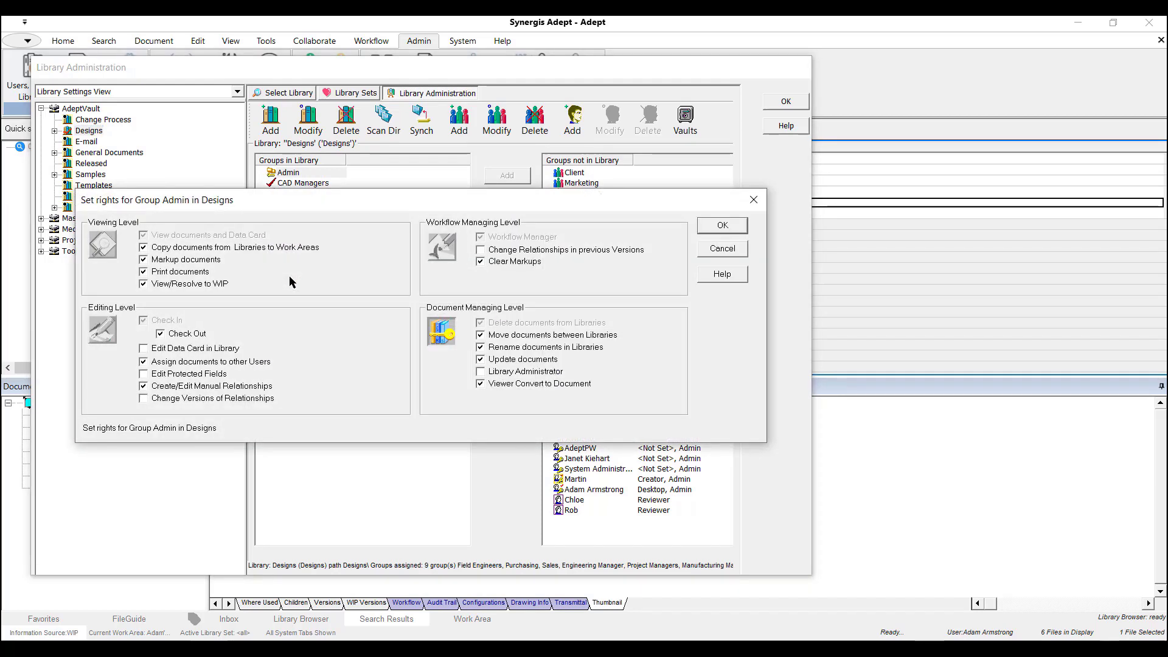
pyautogui.click(107, 250)
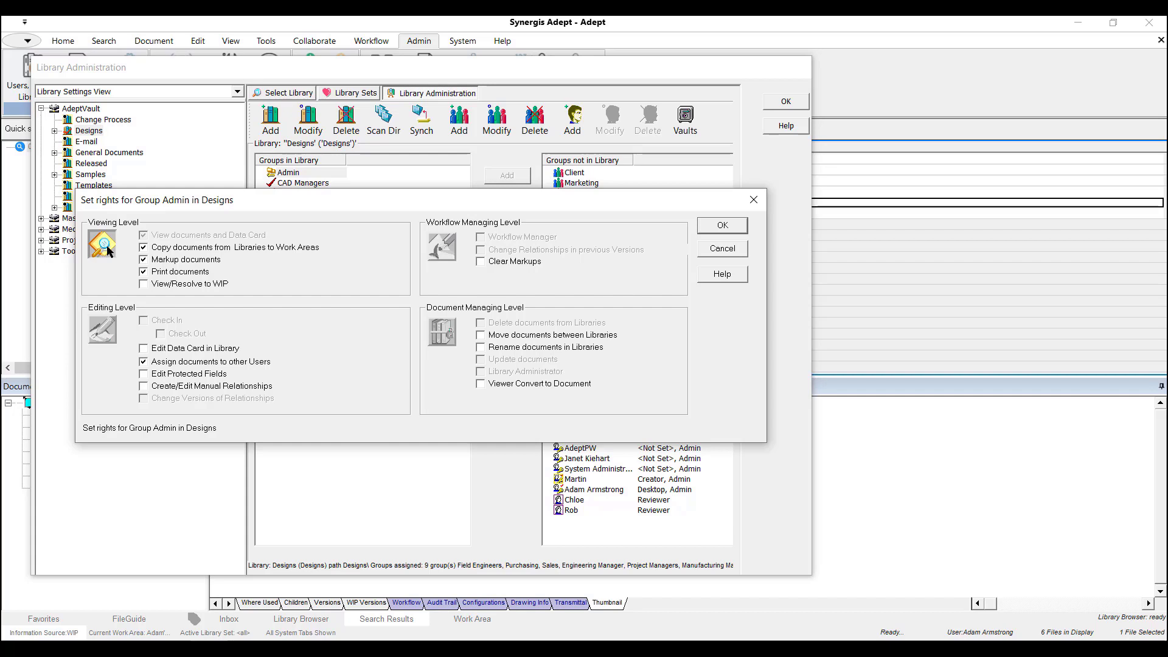
pyautogui.click(110, 335)
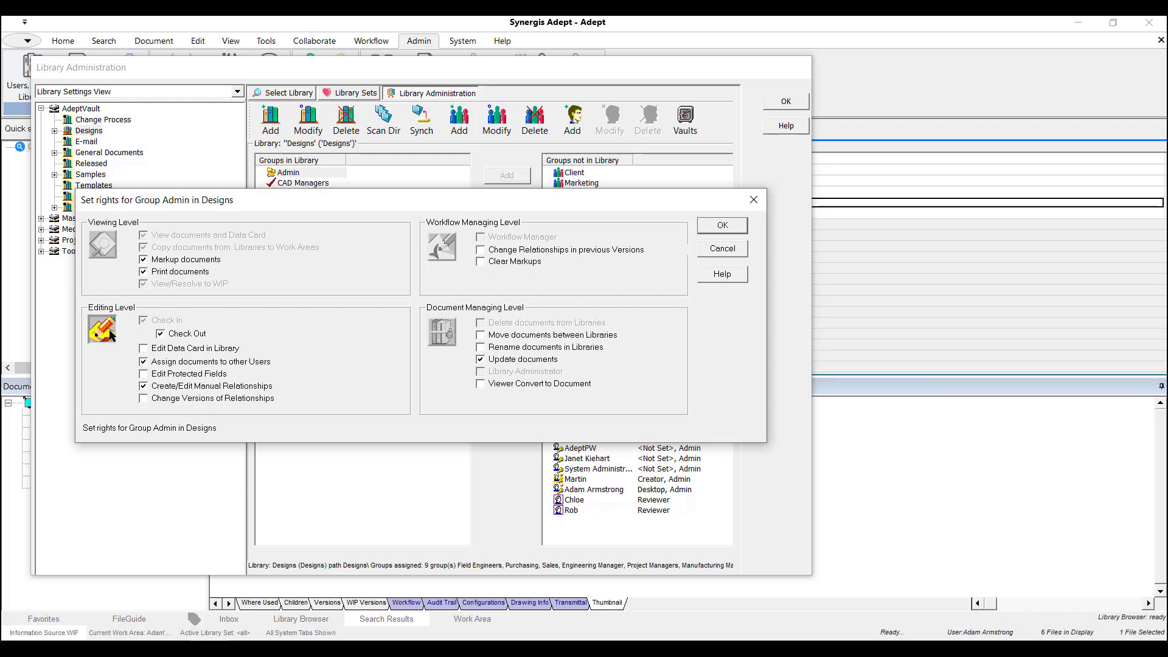
pyautogui.click(434, 256)
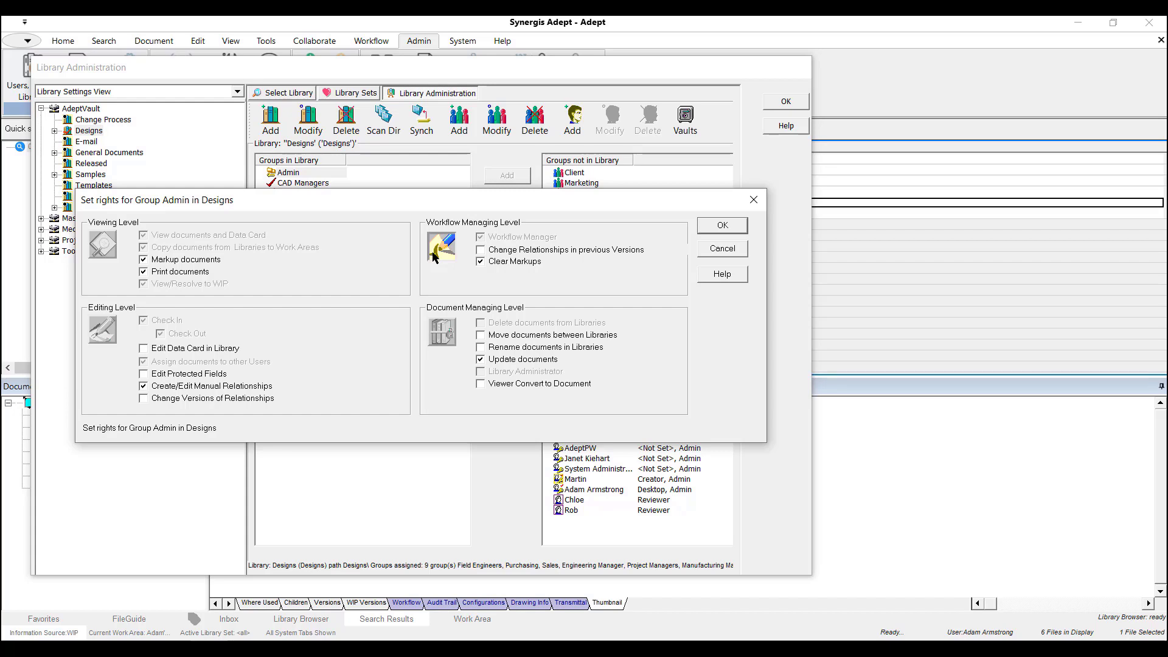
pyautogui.click(444, 341)
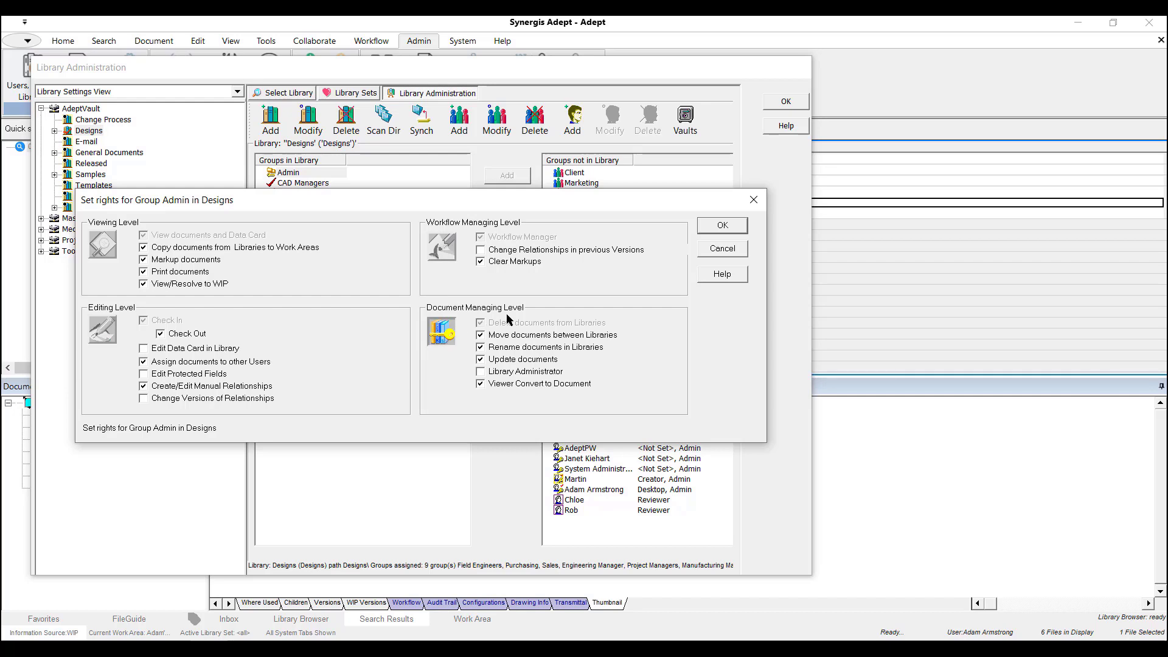
pyautogui.click(720, 226)
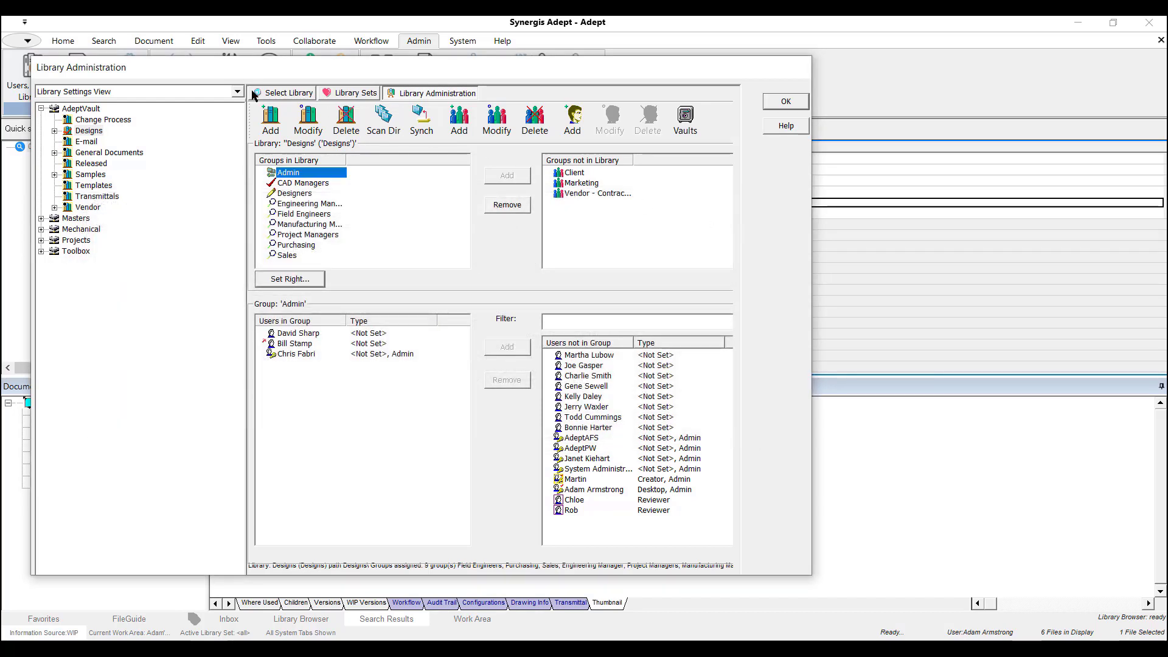
# Add an unchecked library with the path and name "import" to AdeptVault.
pyautogui.click(88, 107)
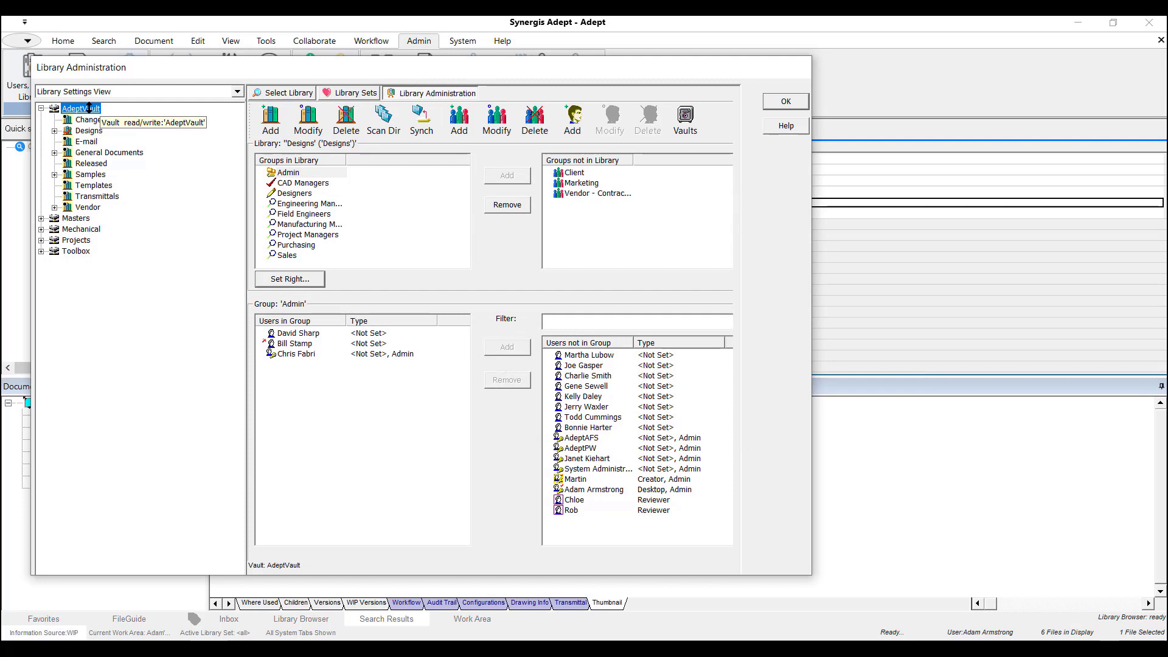
pyautogui.click(269, 117)
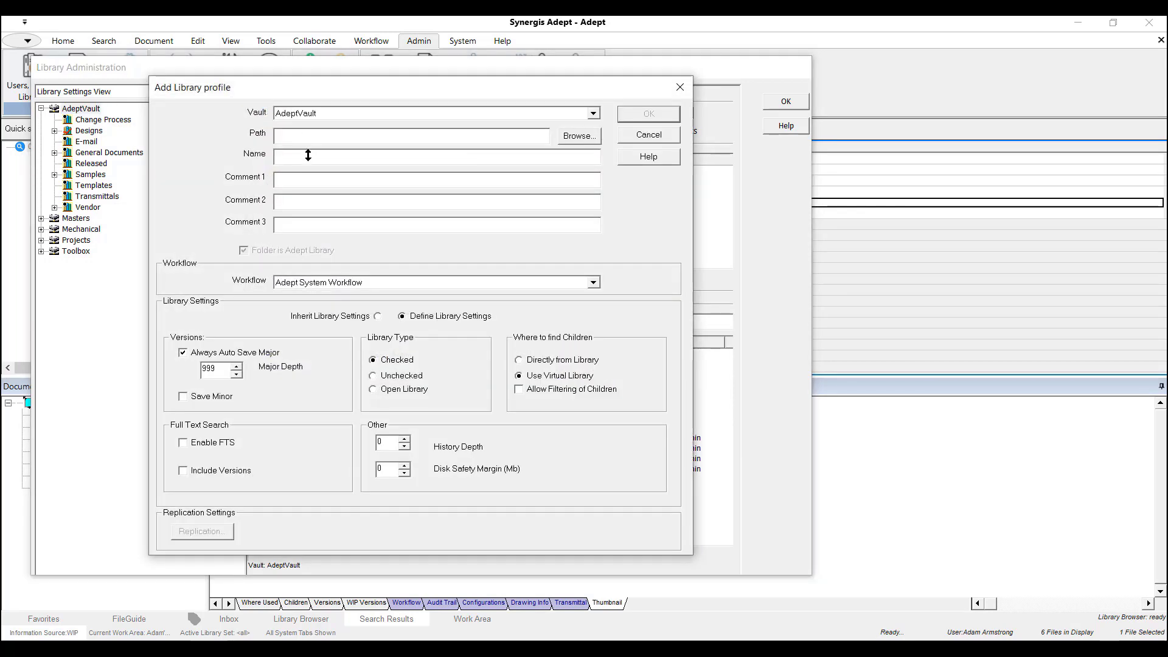
pyautogui.write('import')
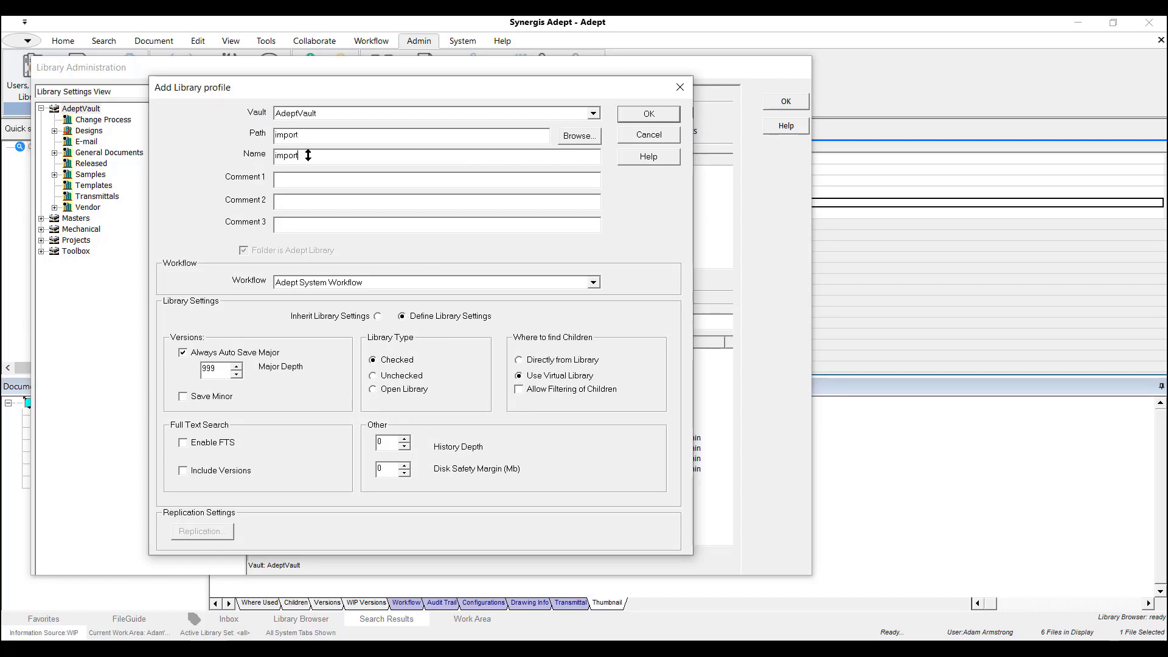
pyautogui.click(385, 374)
pyautogui.click(649, 115)
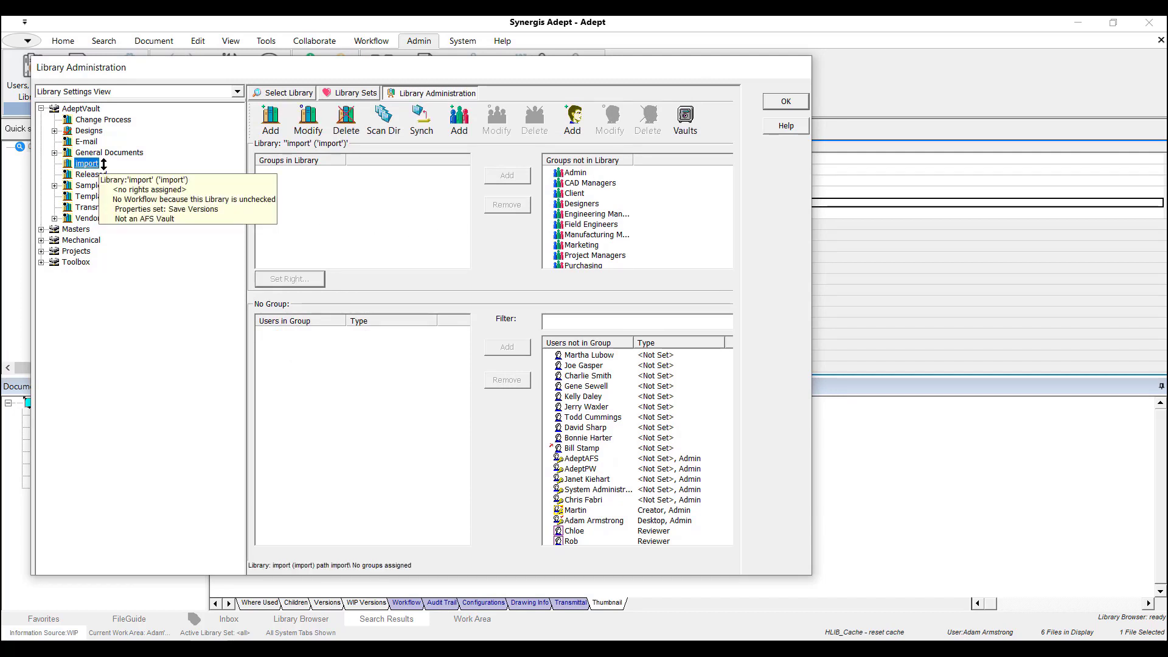
# Scan the directory of the import library for folders to add, without a prefix for new library names.
pyautogui.click(382, 118)
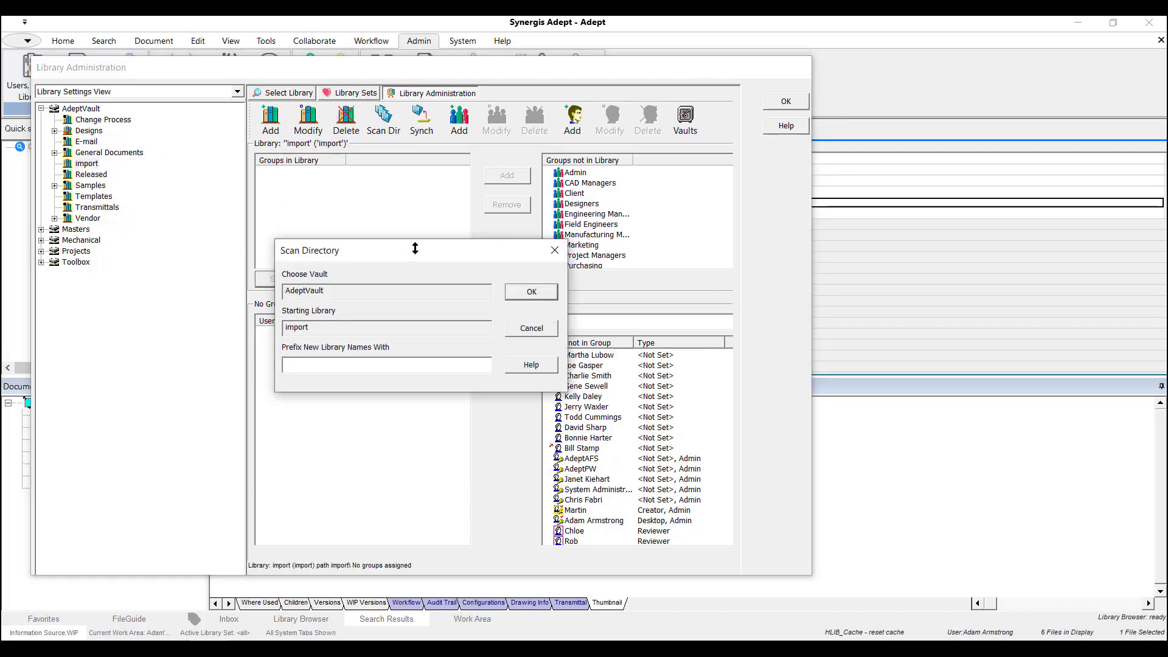
pyautogui.click(526, 291)
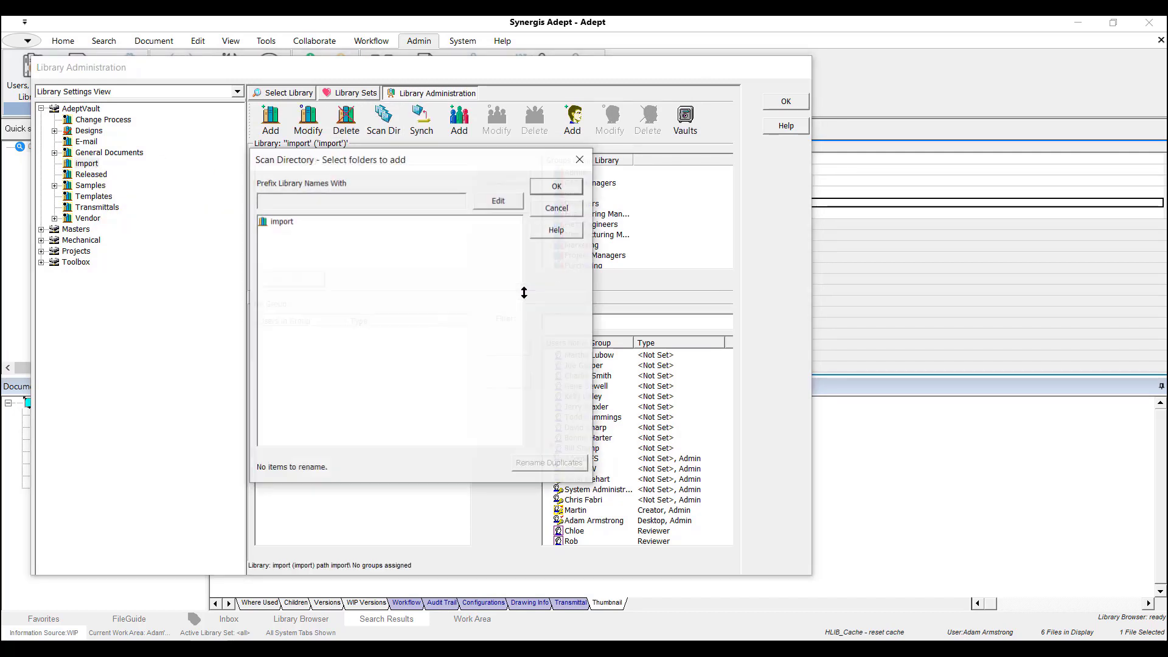
pyautogui.click(555, 186)
# Synchronize all documents in the Designs and import libraries, close library administration and preview 230-PB-BASE.dwg in the import library.
pyautogui.click(421, 124)
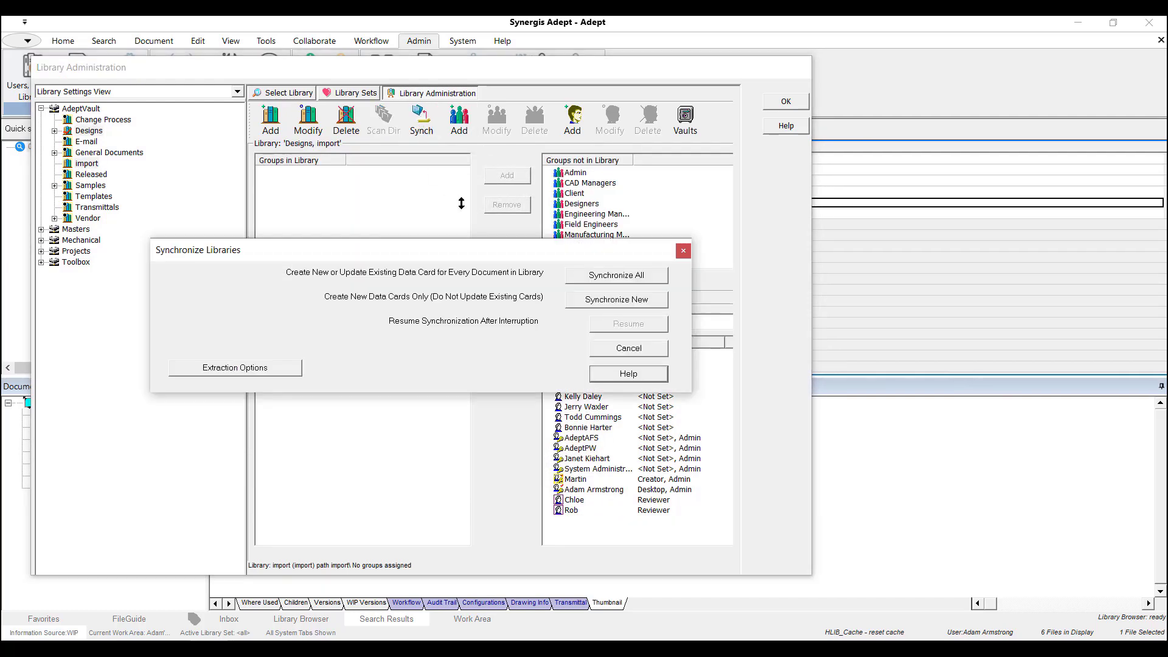
pyautogui.click(597, 273)
pyautogui.click(558, 274)
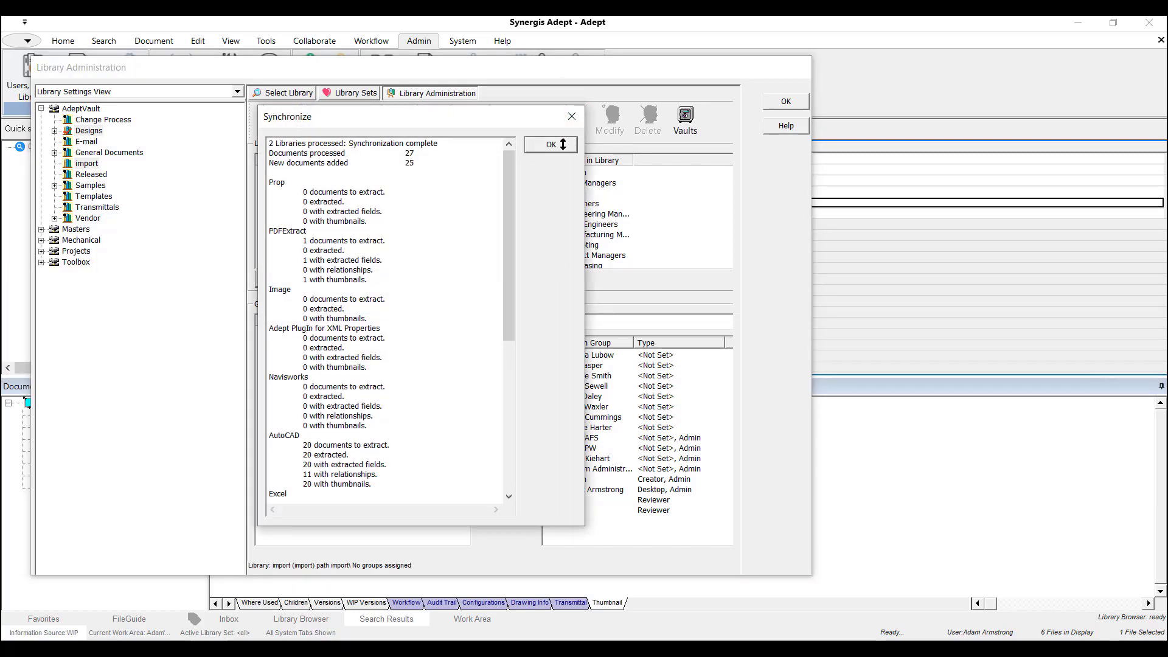
pyautogui.click(564, 144)
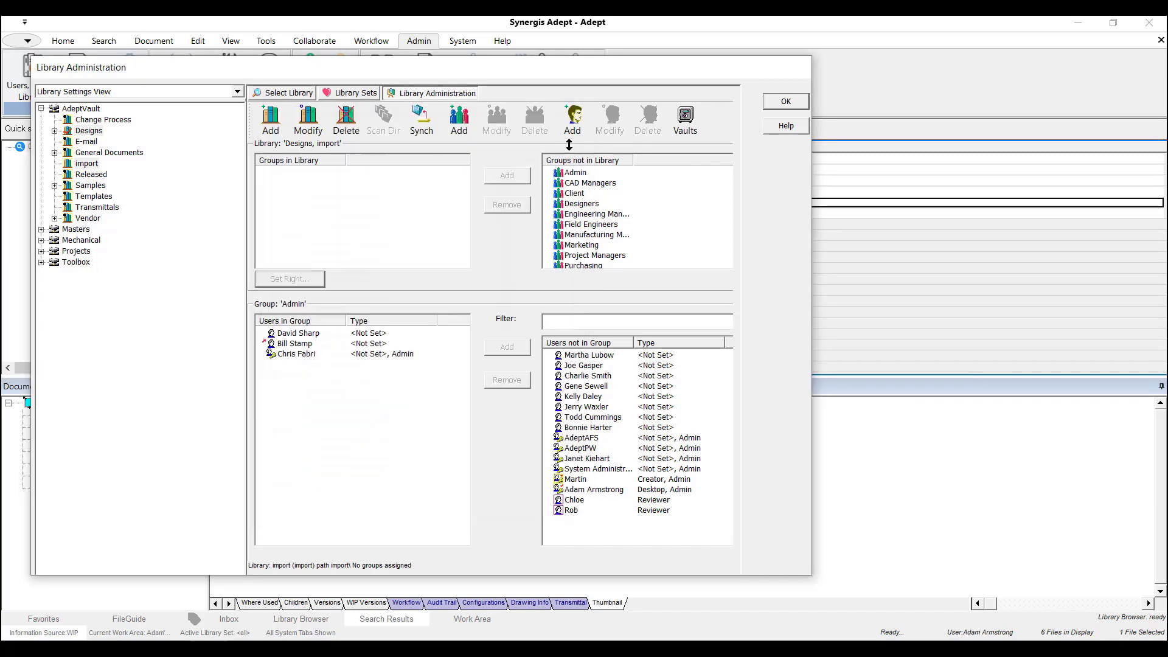
pyautogui.click(773, 102)
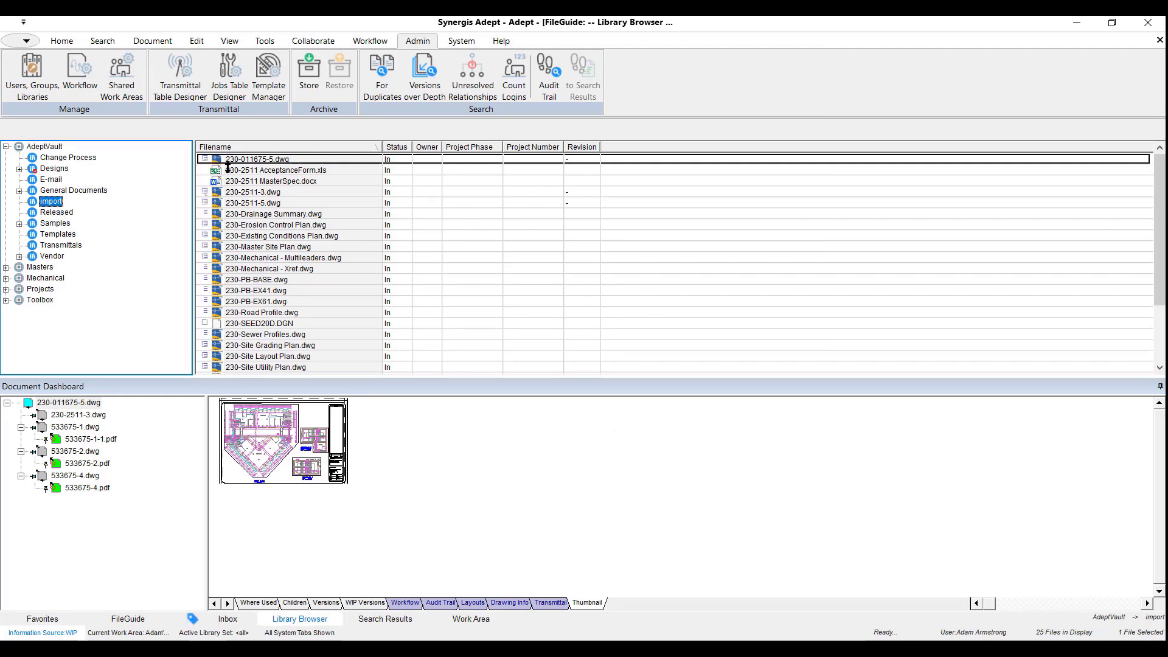
pyautogui.click(250, 277)
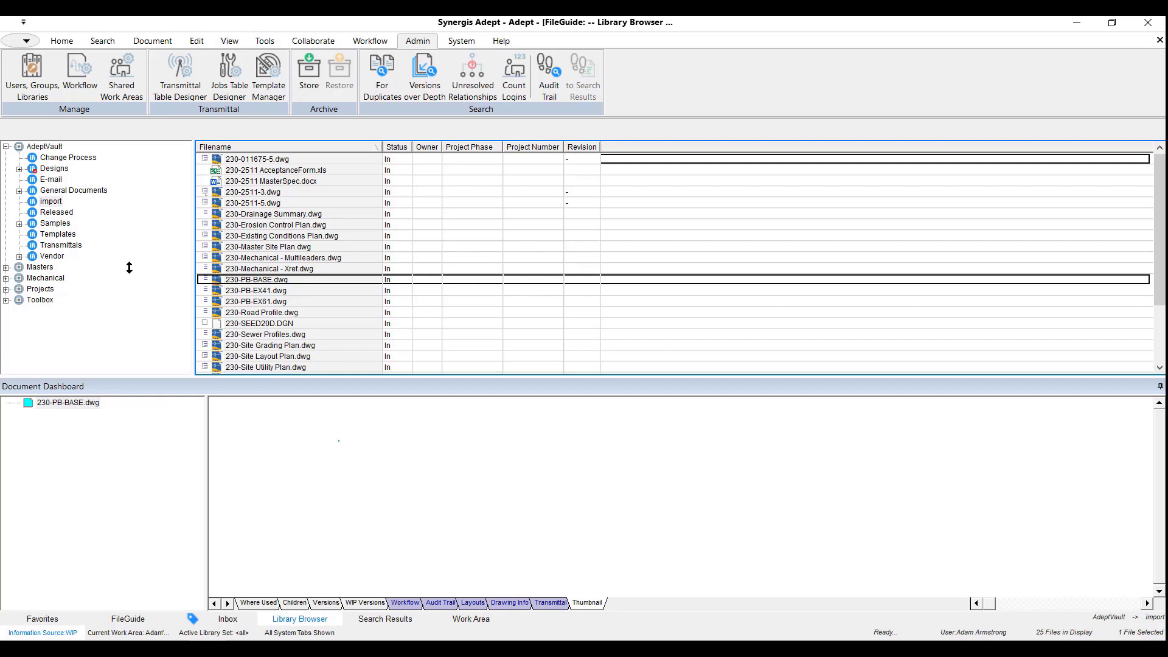
# Open the PDF of transmittal TR-13998-00032.pdf from the Transmittals library.
pyautogui.click(75, 245)
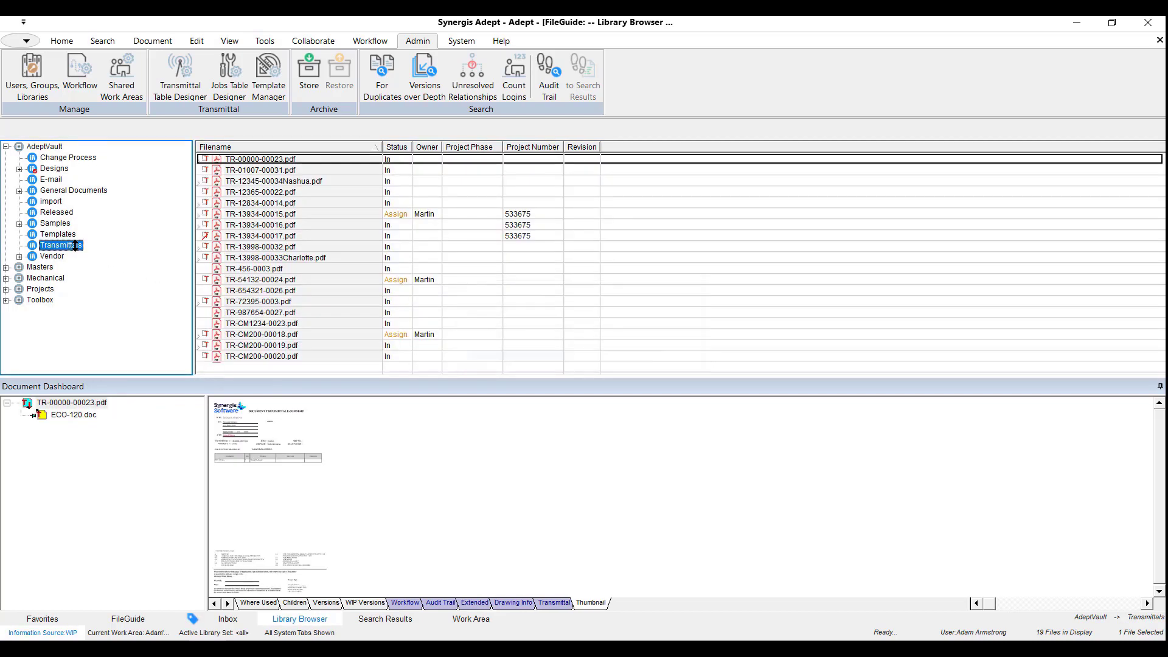
pyautogui.click(250, 249)
pyautogui.click(250, 247)
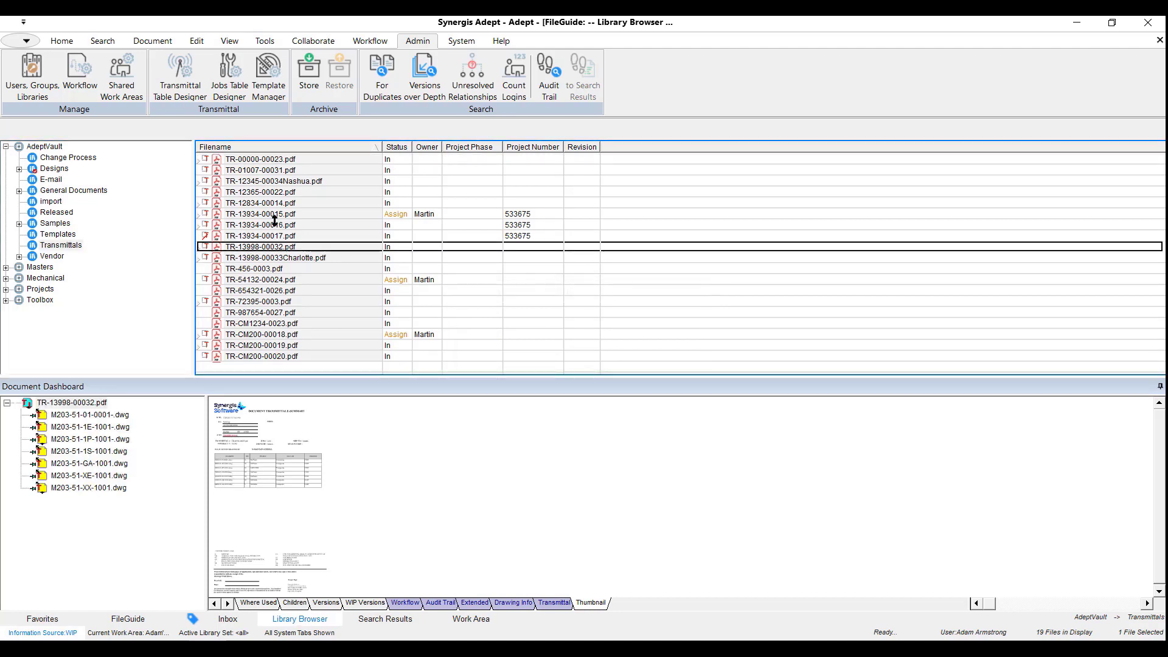
pyautogui.click(313, 40)
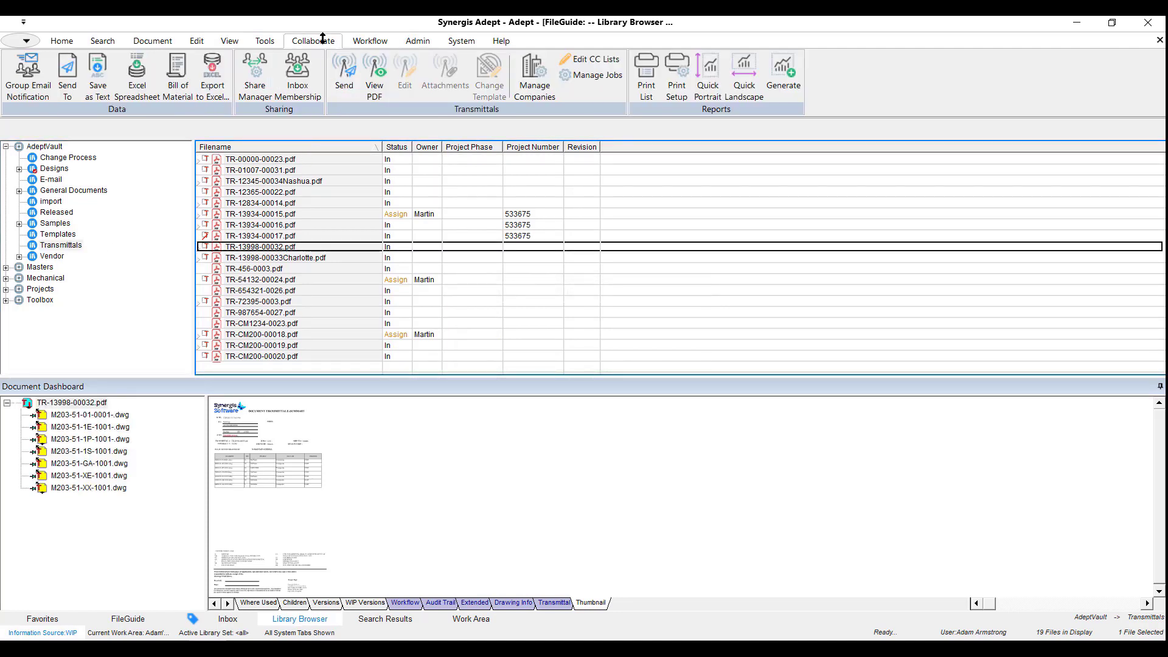
pyautogui.click(375, 79)
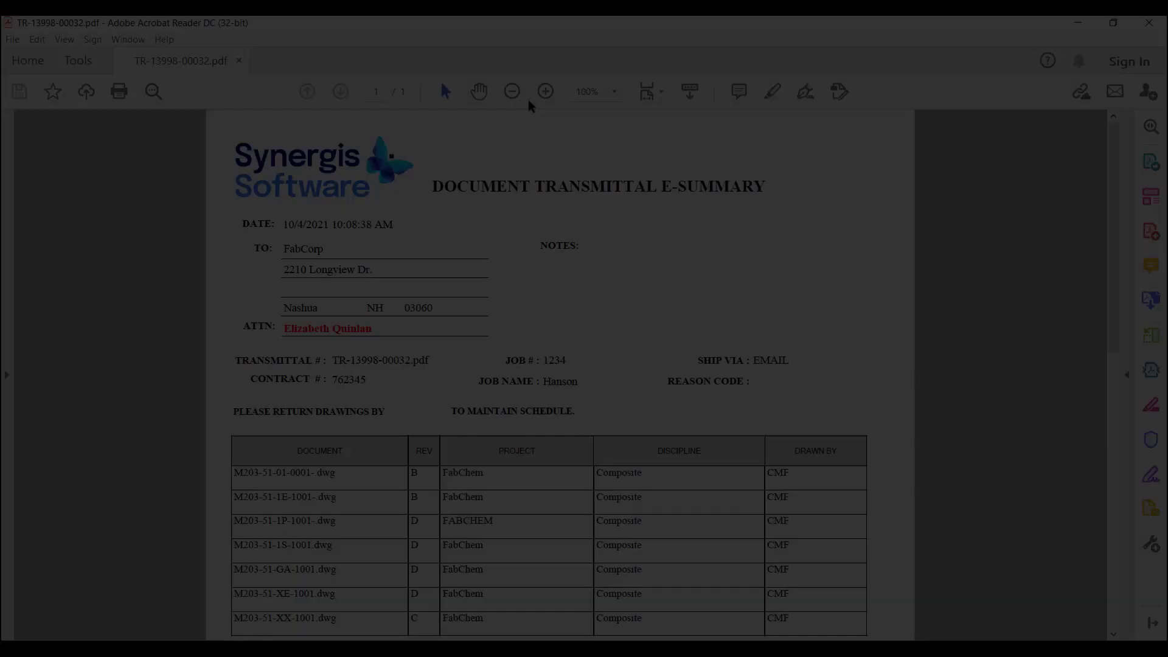
# Read the transmittal summary down to its reason codes, then return to Adept and list the transmittal's child documents in the Document Dashboard.
pyautogui.scroll(-1, 251, 232)
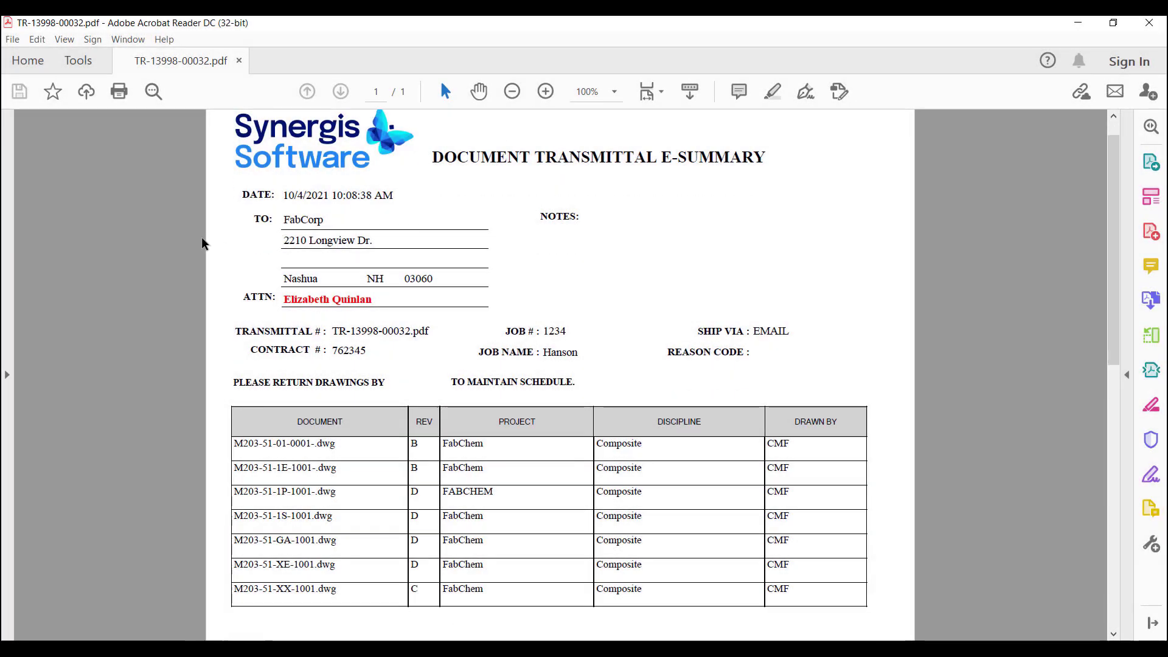
pyautogui.scroll(-6, 202, 243)
pyautogui.scroll(-9, 200, 238)
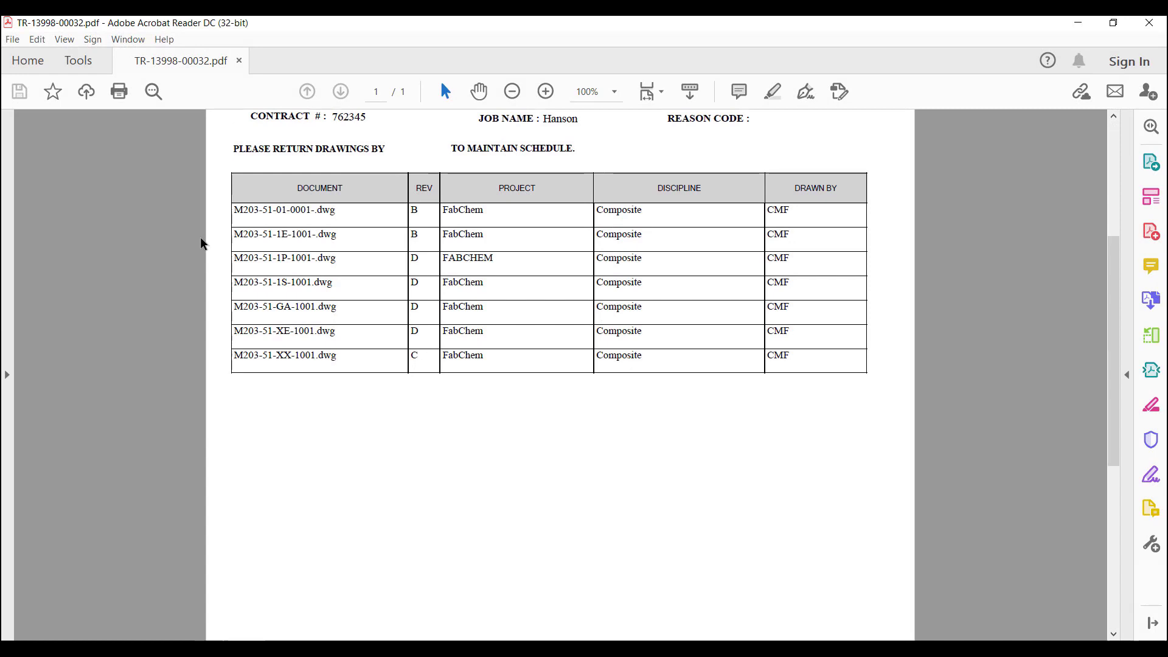
pyautogui.scroll(-7, 201, 238)
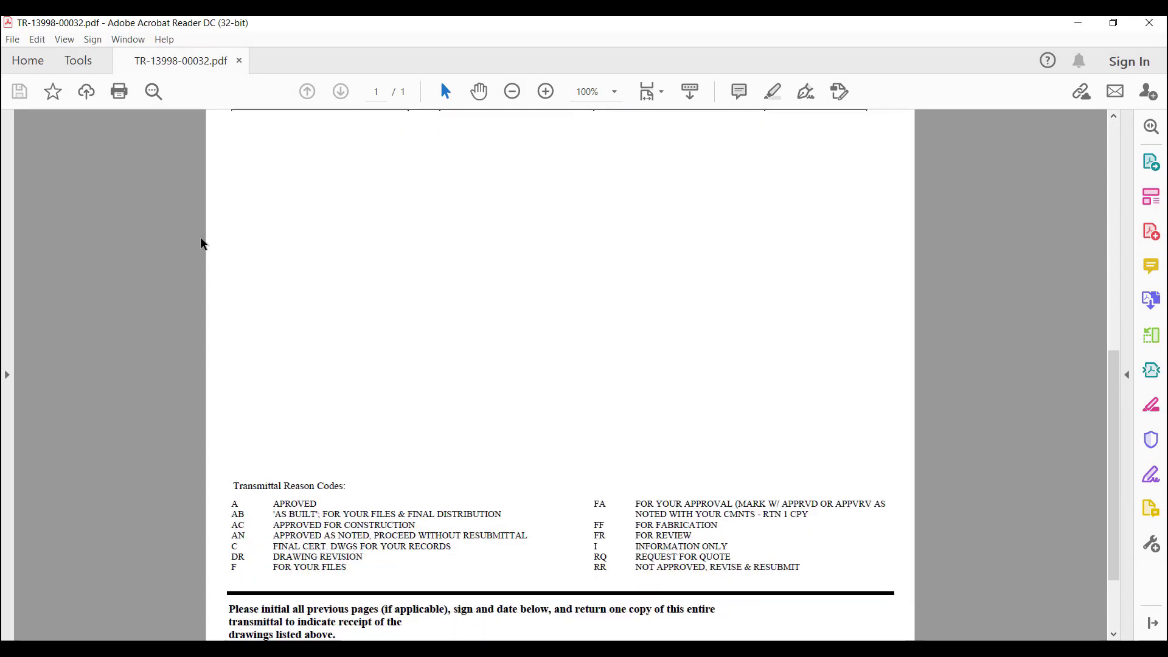
pyautogui.scroll(8, 200, 238)
pyautogui.scroll(15, 201, 243)
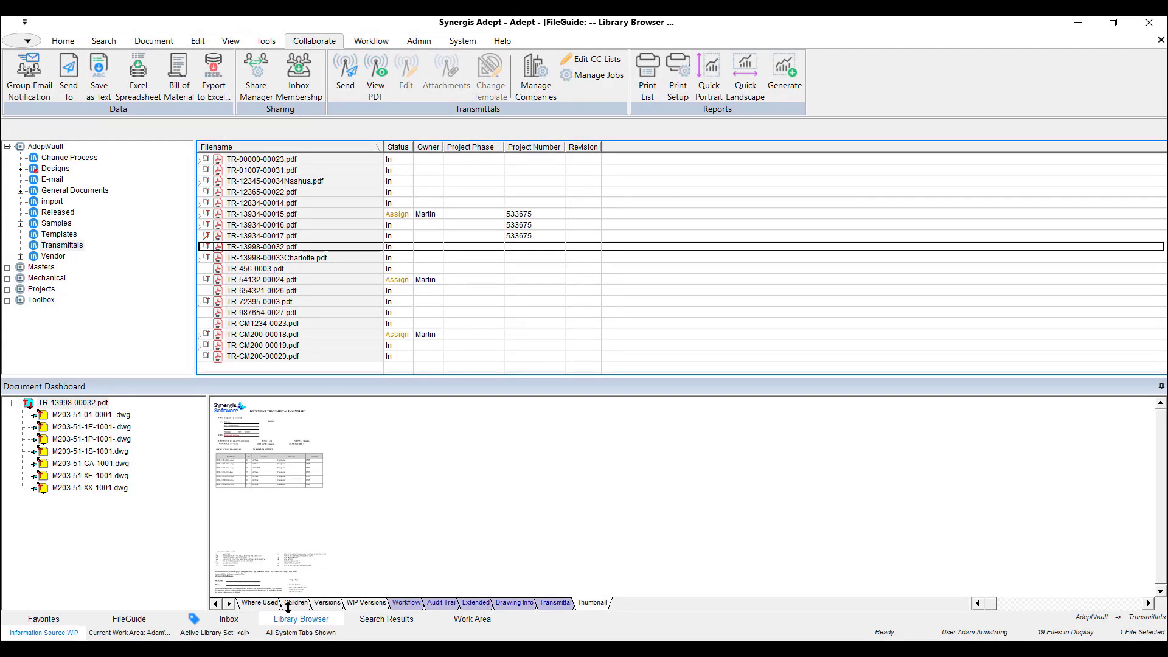
pyautogui.click(297, 602)
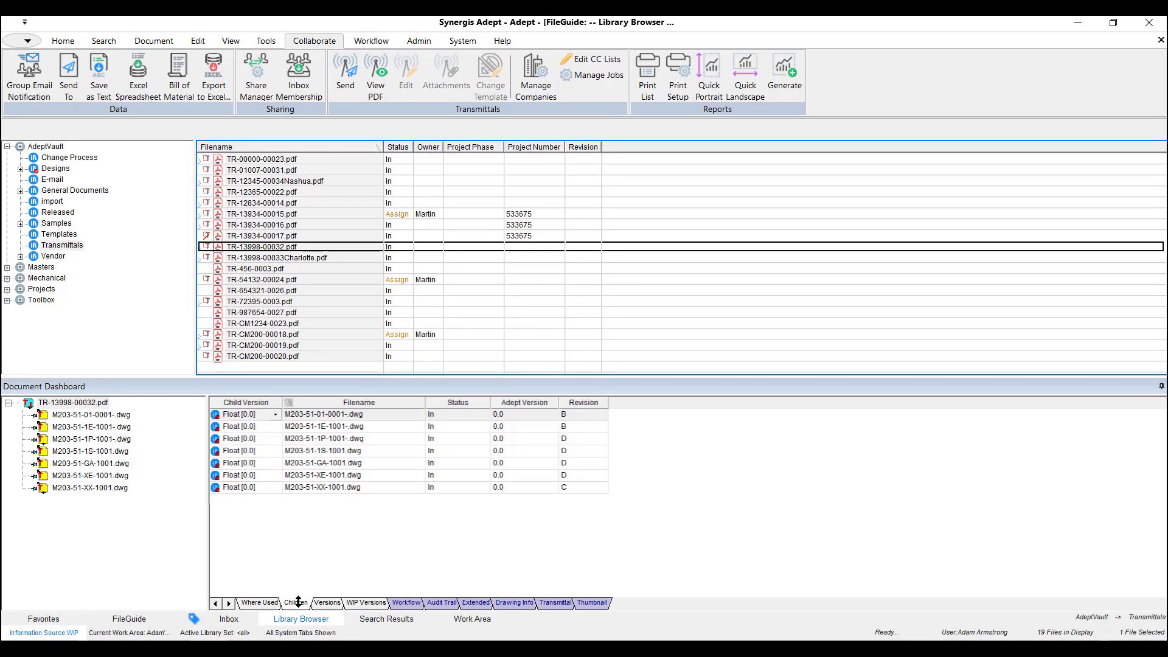